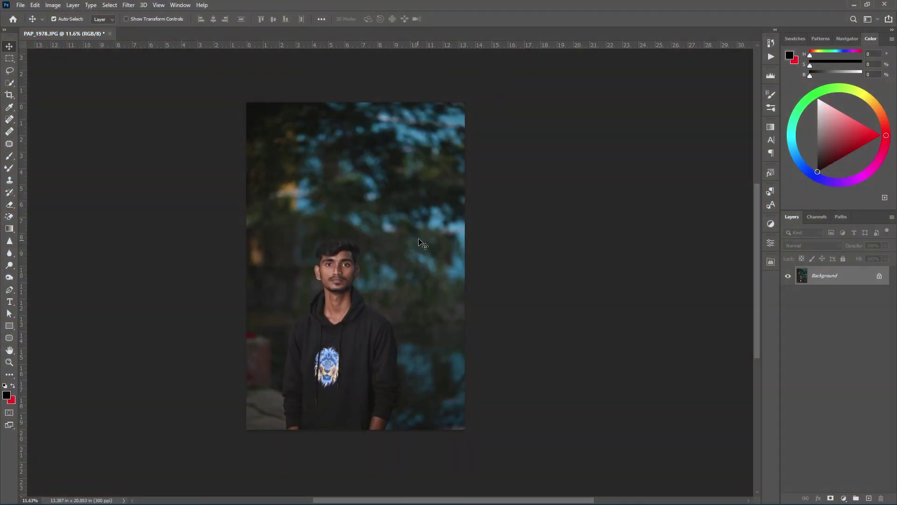
# Duplicate the Background as Layer 1 and crop the portrait to 12.137 × 17.867 in.
pyautogui.hotkey('ctrl', 'j')
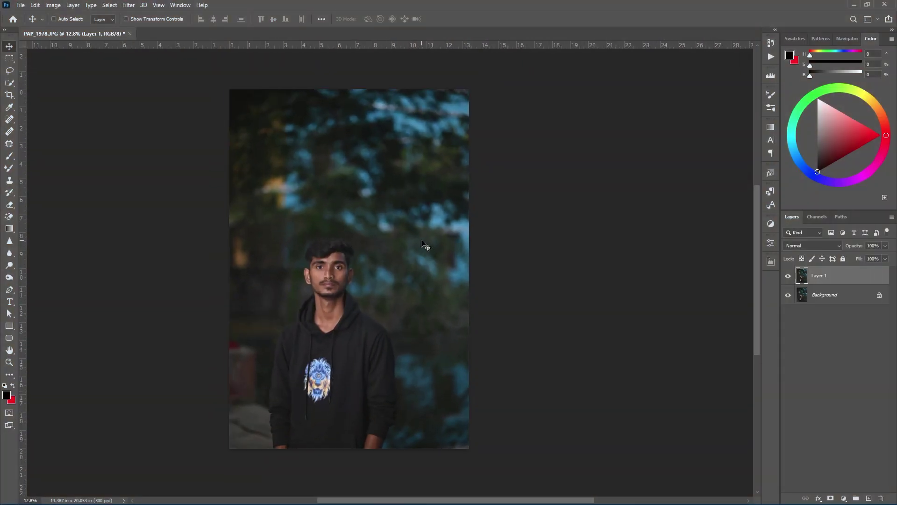
pyautogui.press('c')
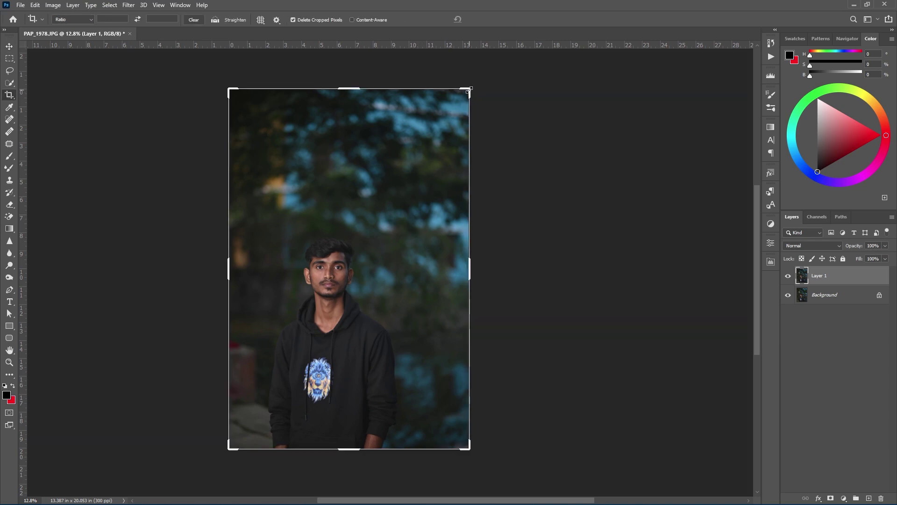
pyautogui.moveTo(469, 89); pyautogui.dragTo(458, 112)
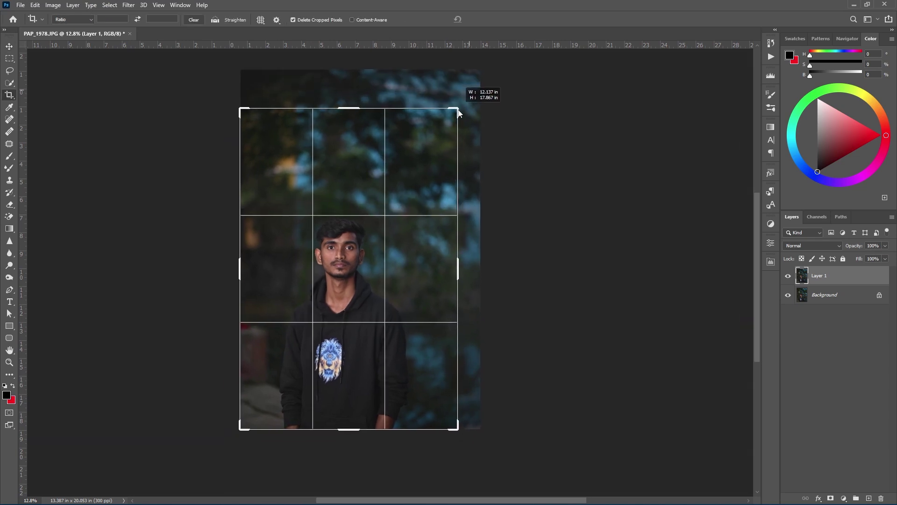
pyautogui.click(489, 20)
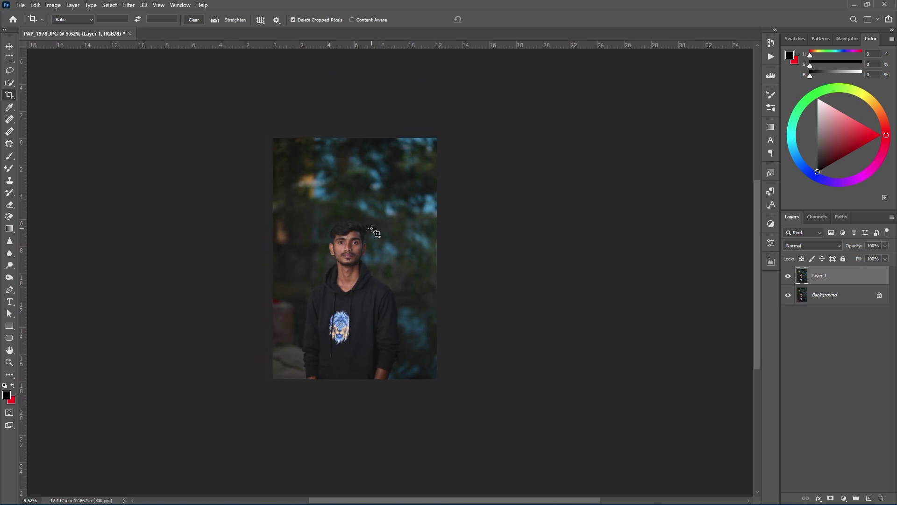
pyautogui.scroll(-1, 370, 230)
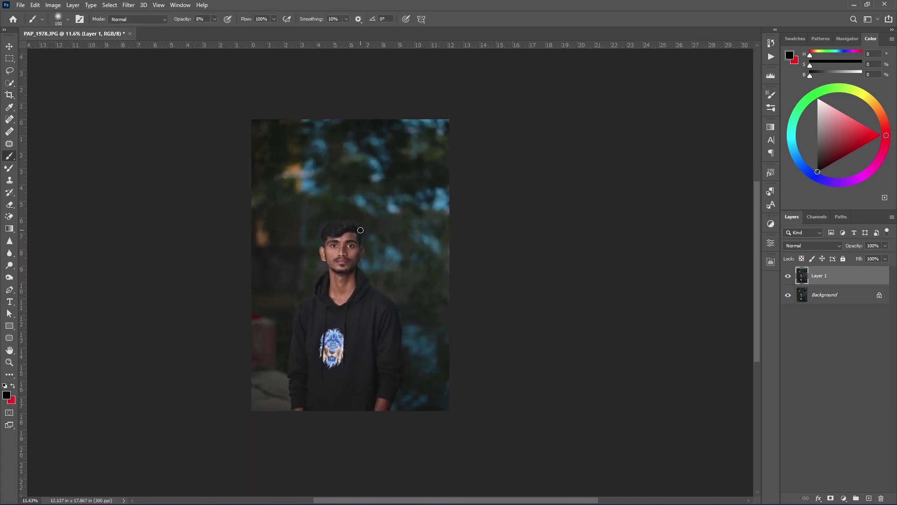
pyautogui.press('v')
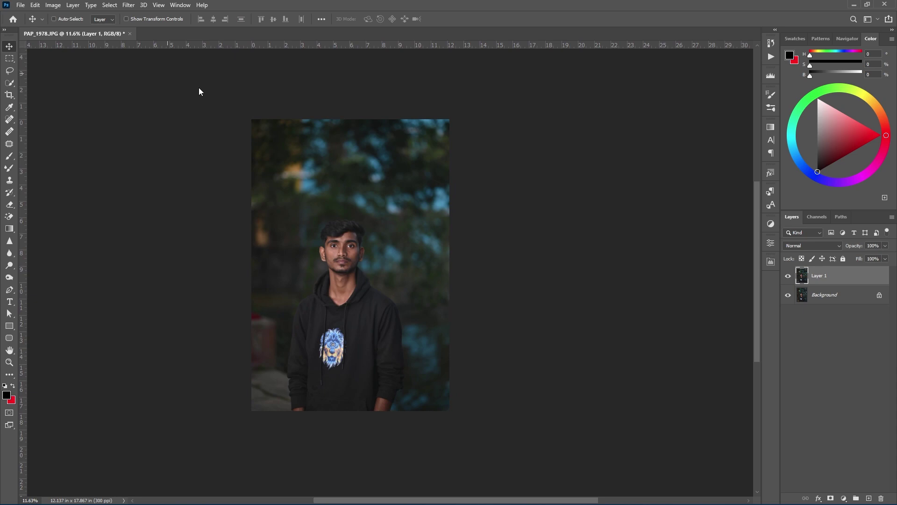
# In Camera Raw, apply Auto tone, set exposure to +0.50 and brighten orange skin luminance.
pyautogui.hotkey('ctrl', 'shift', 'a')
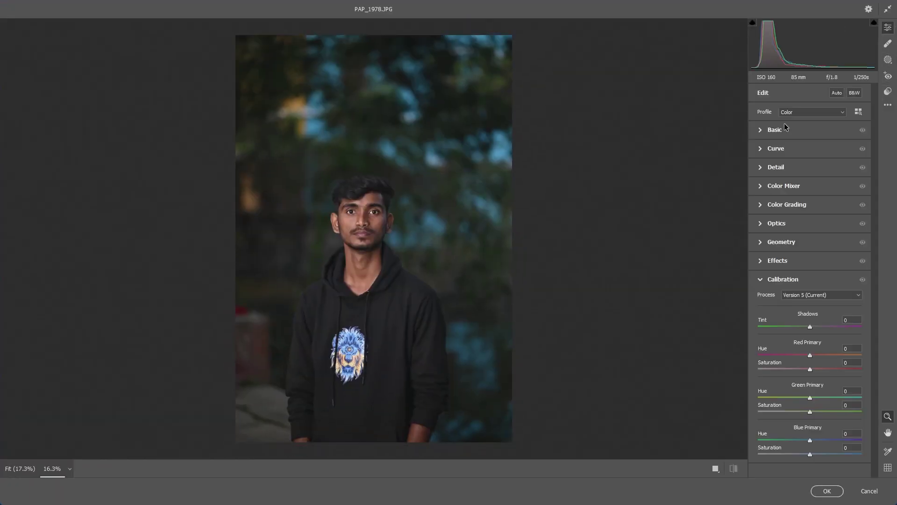
pyautogui.click(837, 92)
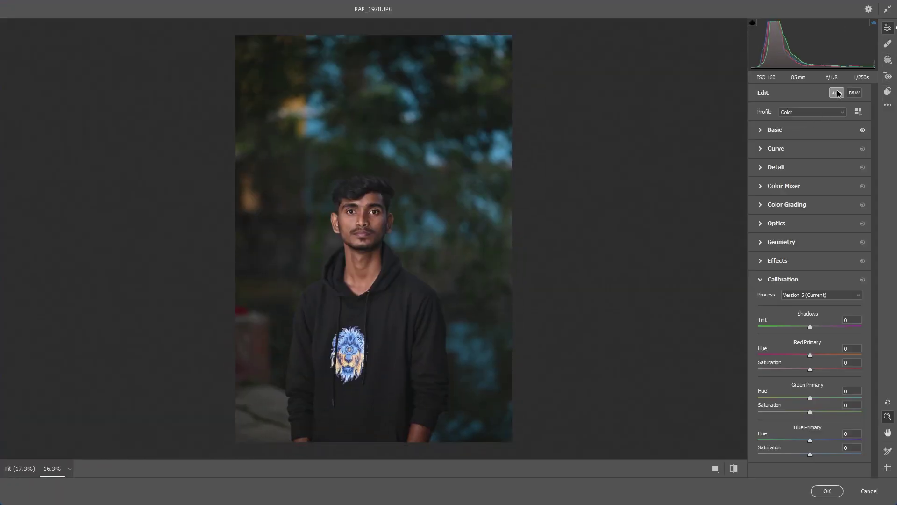
pyautogui.click(802, 130)
pyautogui.moveTo(825, 204); pyautogui.dragTo(793, 232)
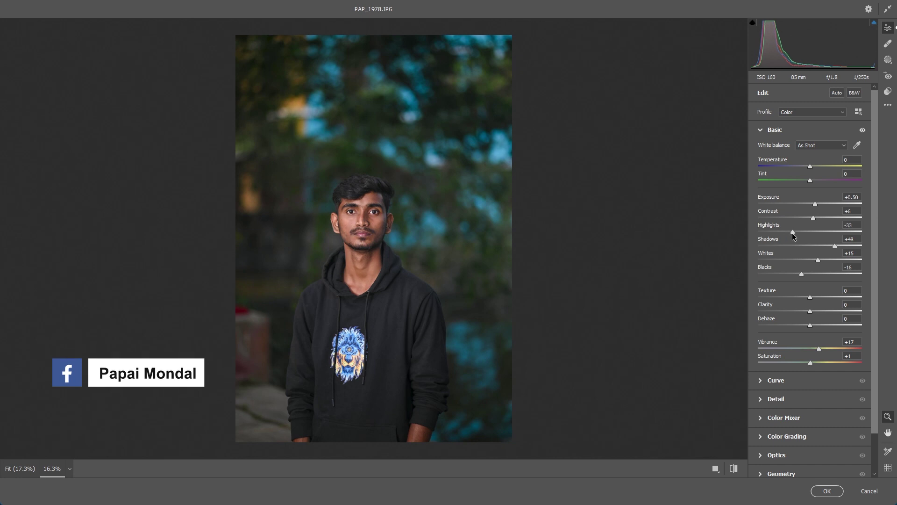
pyautogui.click(795, 399)
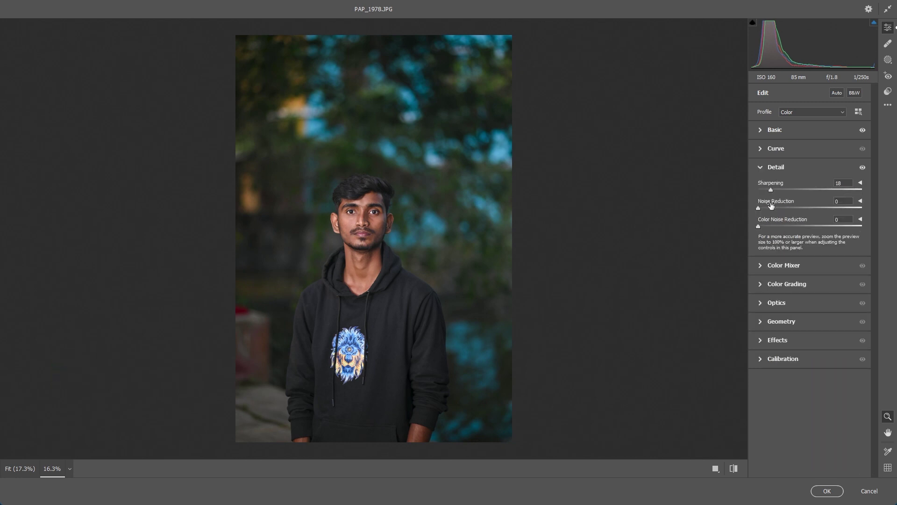
pyautogui.click(780, 264)
pyautogui.moveTo(810, 252)
pyautogui.mouseDown()
pyautogui.moveTo(821, 253)
pyautogui.moveTo(787, 280)
pyautogui.mouseUp()
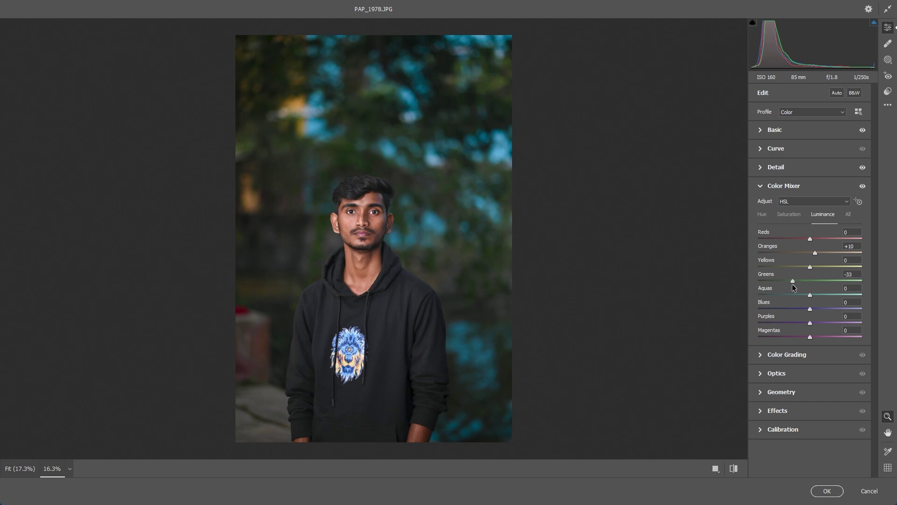
# Compare before/after and adjust Color Grading midtones and slightly darker shadows.
pyautogui.click(715, 468)
pyautogui.hotkey('ctrl', '+')
pyautogui.click(812, 355)
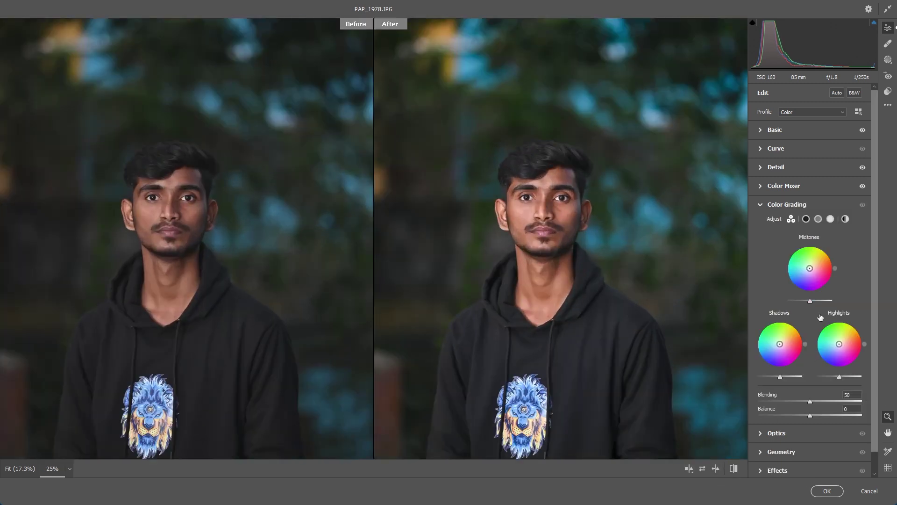
pyautogui.moveTo(810, 301); pyautogui.dragTo(815, 301)
pyautogui.moveTo(780, 376); pyautogui.dragTo(779, 379)
pyautogui.scroll(-1, 811, 422)
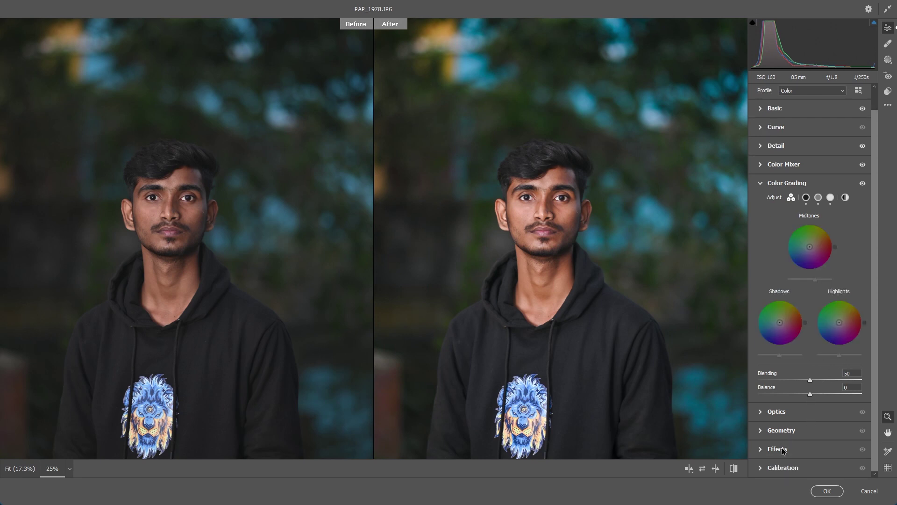
# Fine-tune orange luminance, darken aqua luminance and cut yellows to -51.
pyautogui.click(783, 164)
pyautogui.moveTo(810, 253); pyautogui.dragTo(818, 253)
pyautogui.hotkey('ctrl', '-')
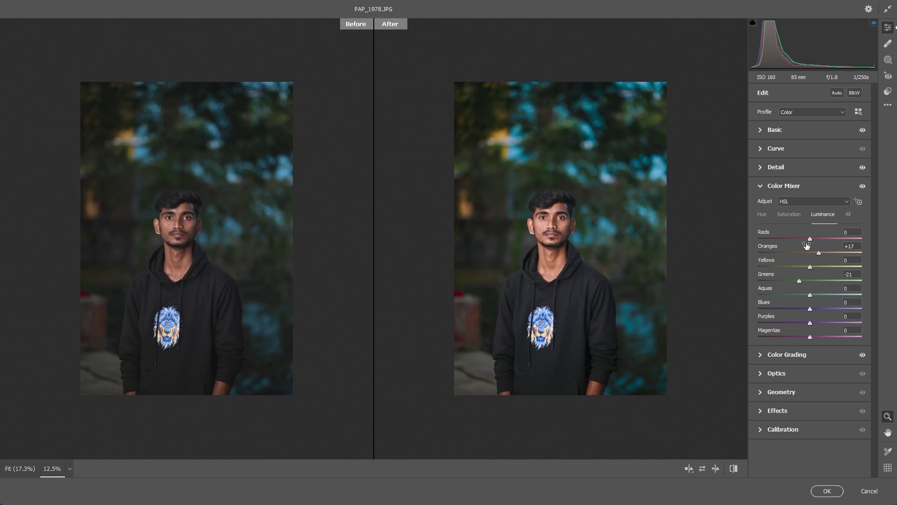
pyautogui.moveTo(787, 280); pyautogui.dragTo(797, 294)
pyautogui.click(784, 266)
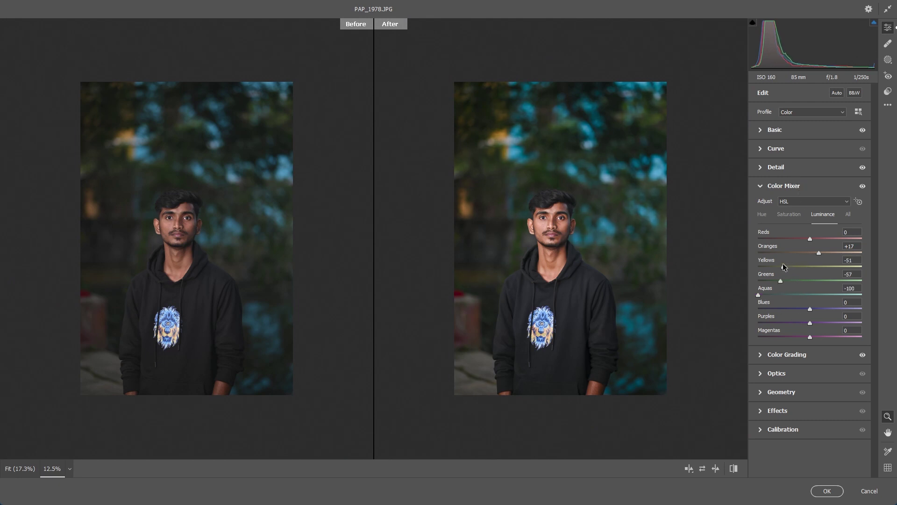
pyautogui.click(662, 227)
# Add a slight dark vignette and a midpoint on the tone curve, then apply the Camera Raw grade.
pyautogui.click(790, 410)
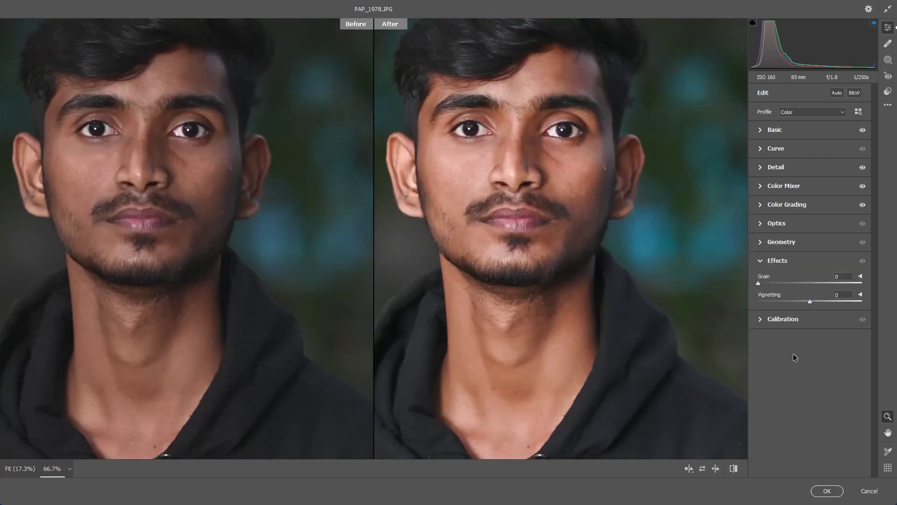
pyautogui.click(800, 301)
pyautogui.click(783, 319)
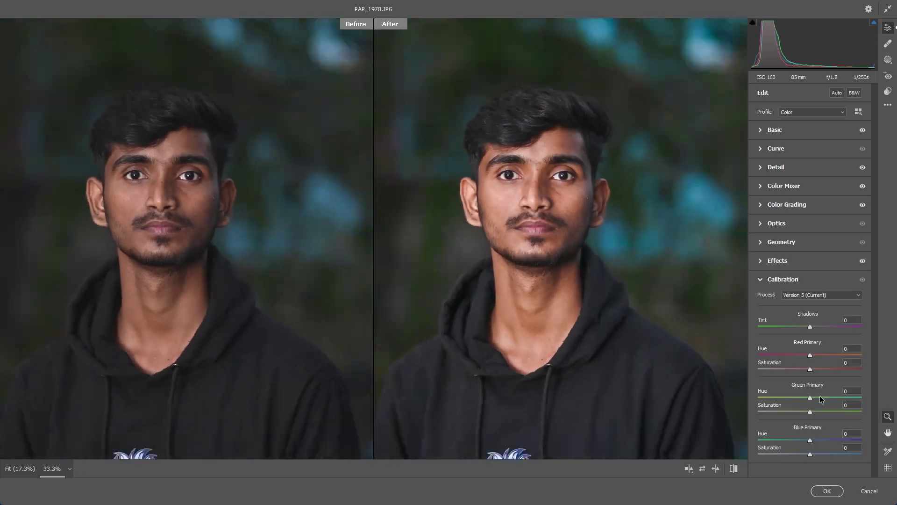
pyautogui.hotkey('ctrl', '-')
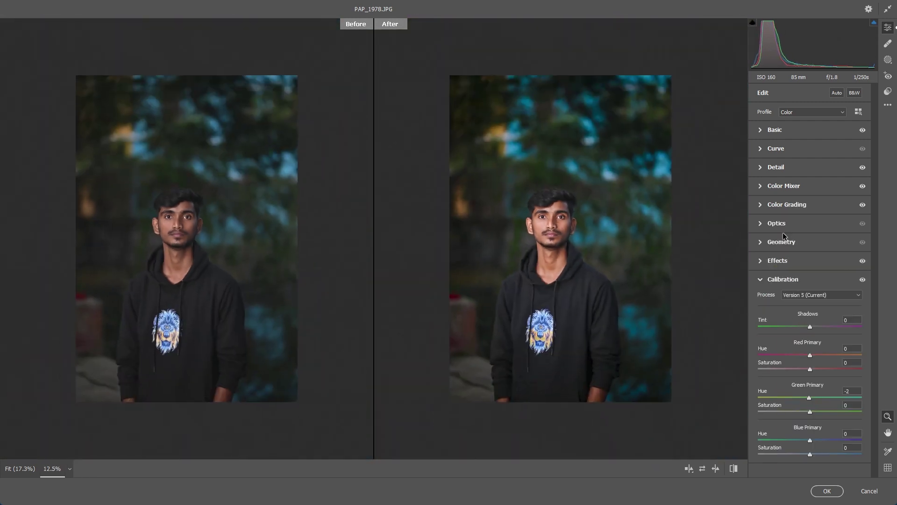
pyautogui.click(803, 149)
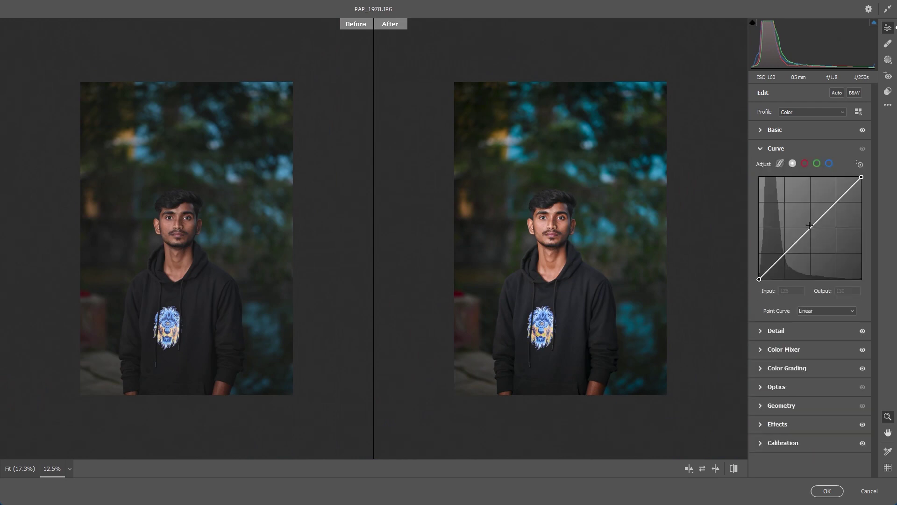
pyautogui.click(810, 225)
pyautogui.click(824, 488)
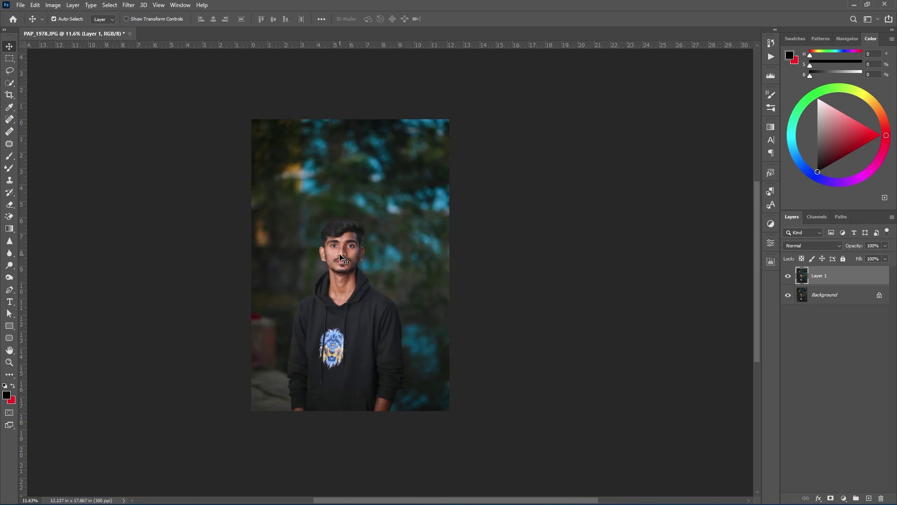
# Duplicate Layer 1 into a new copy for further retouching.
pyautogui.scroll(5, 341, 260)
pyautogui.scroll(-1, 397, 254)
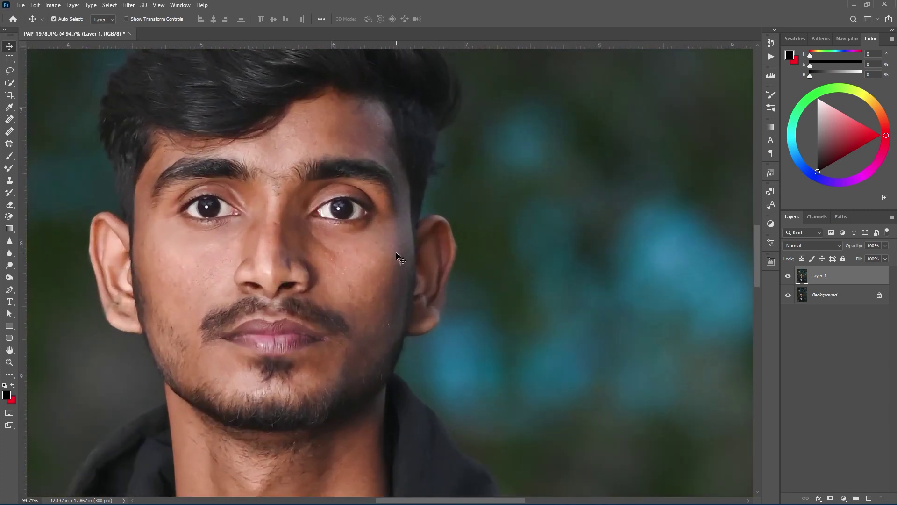
pyautogui.scroll(-1, 397, 254)
pyautogui.scroll(-1, 396, 254)
pyautogui.scroll(-1, 392, 252)
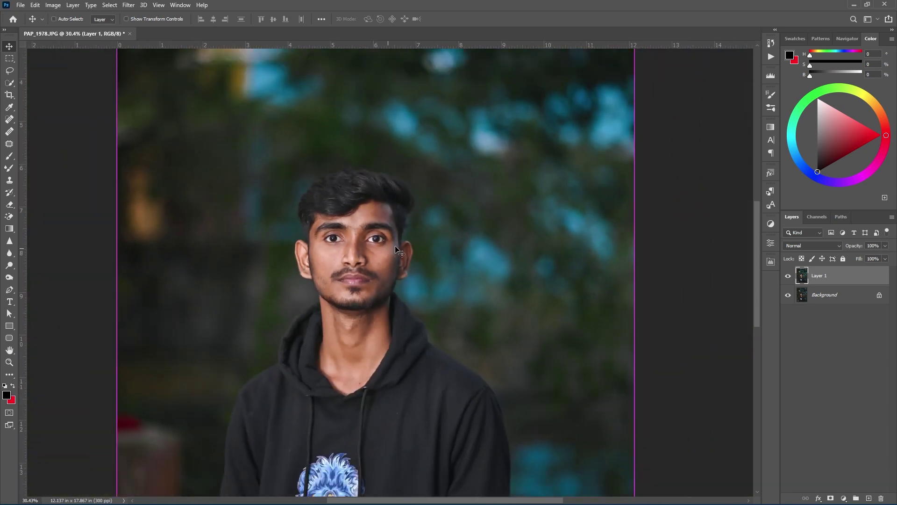
pyautogui.hotkey('ctrl', 'j')
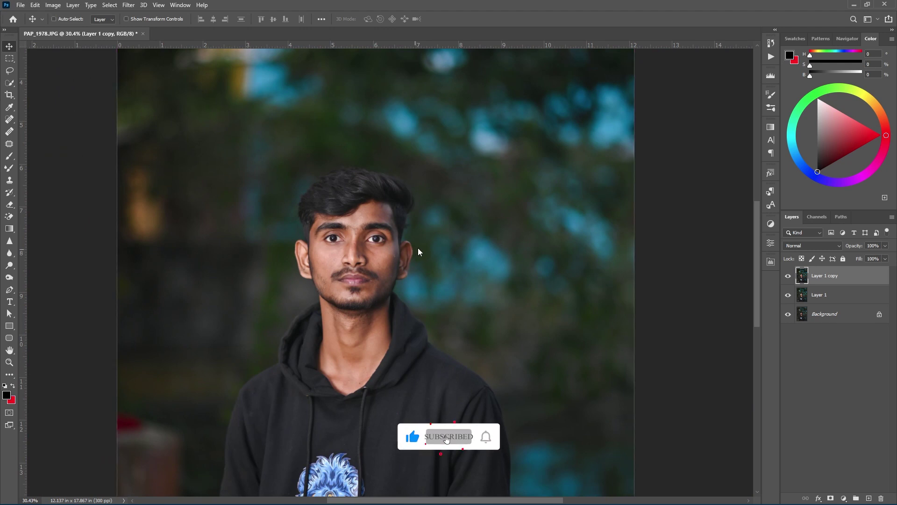
# In Liquify, enlarge the brush to 800 and push the top of the hair upward.
pyautogui.hotkey('shift', 'ctrl', 'x')
pyautogui.scroll(1, 361, 177)
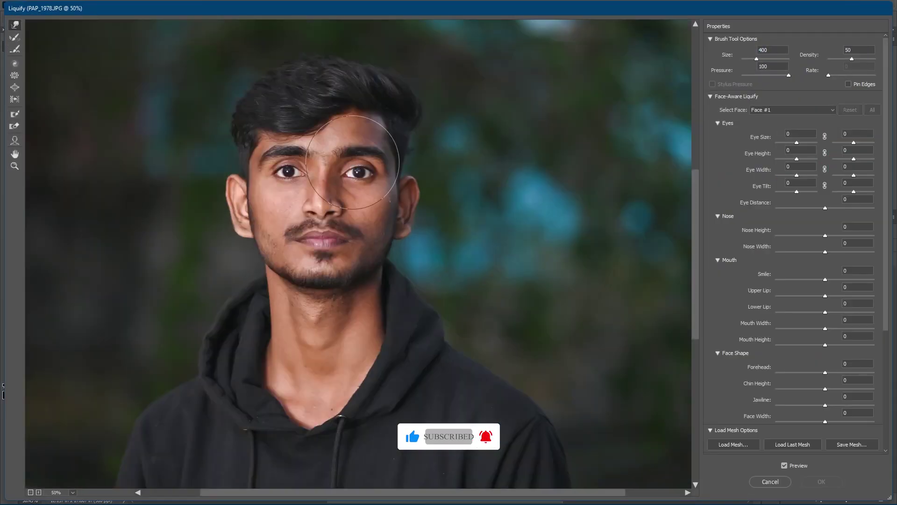
pyautogui.scroll(4, 392, 253)
pyautogui.press(']')
pyautogui.press(']')
pyautogui.press(']')
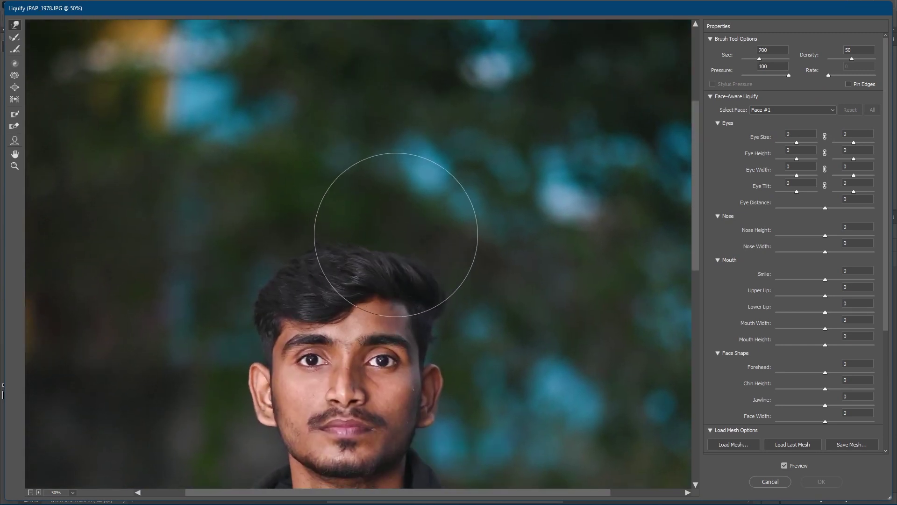
pyautogui.press(']')
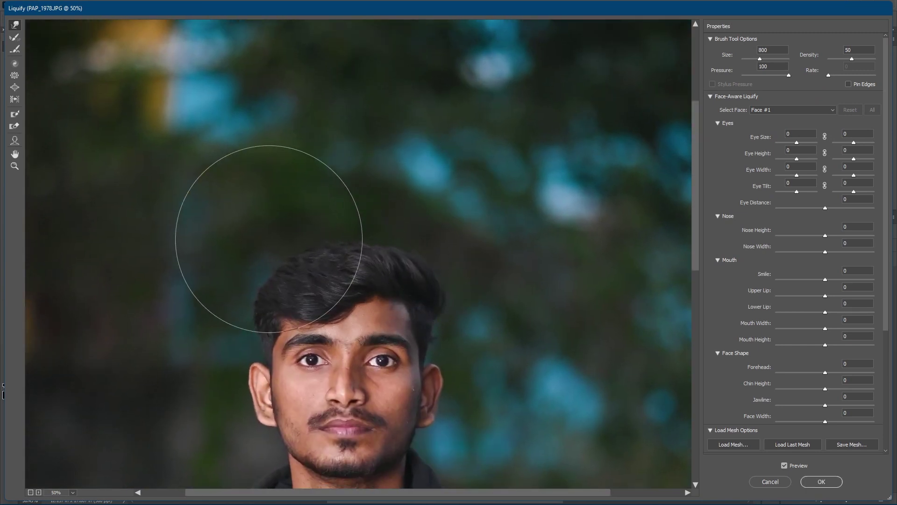
pyautogui.moveTo(287, 237); pyautogui.dragTo(326, 227)
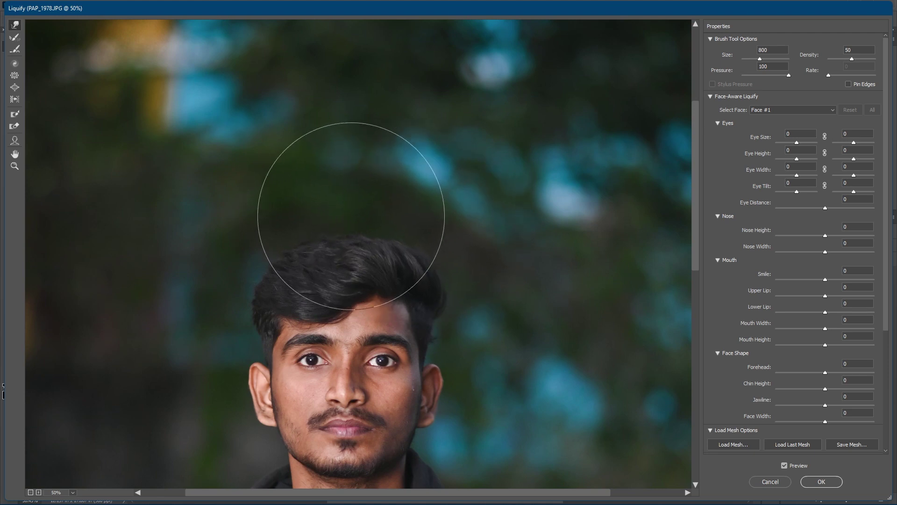
pyautogui.moveTo(296, 226)
pyautogui.mouseDown()
pyautogui.moveTo(394, 225)
pyautogui.moveTo(361, 236)
pyautogui.mouseUp()
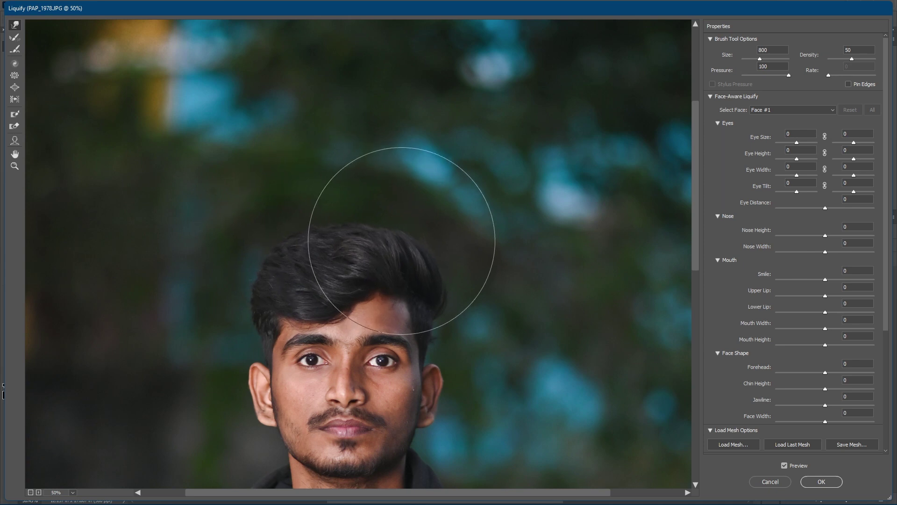
pyautogui.hotkey('ctrl', '-')
pyautogui.hotkey('ctrl', '+')
# Set Face-Aware Smile to 31 and narrow the Mouth Width to -19.
pyautogui.scroll(-5, 431, 382)
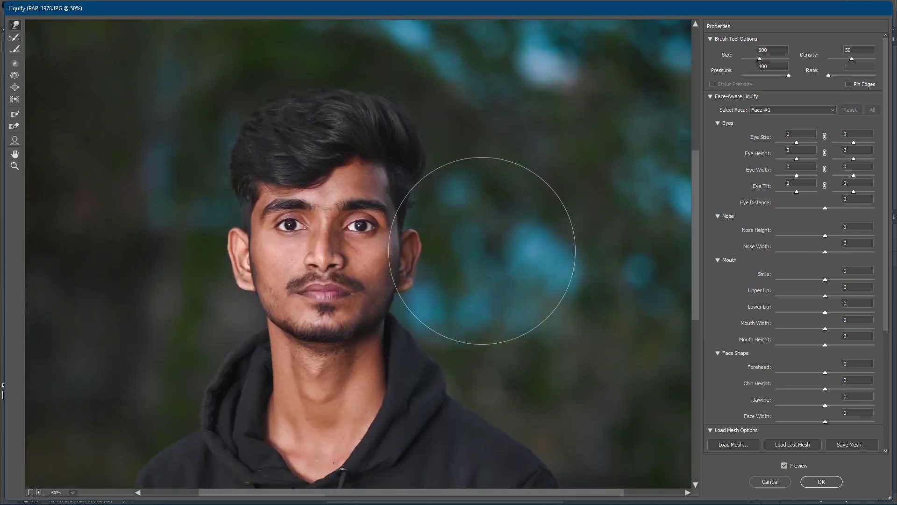
pyautogui.click(832, 279)
pyautogui.moveTo(832, 278); pyautogui.dragTo(839, 276)
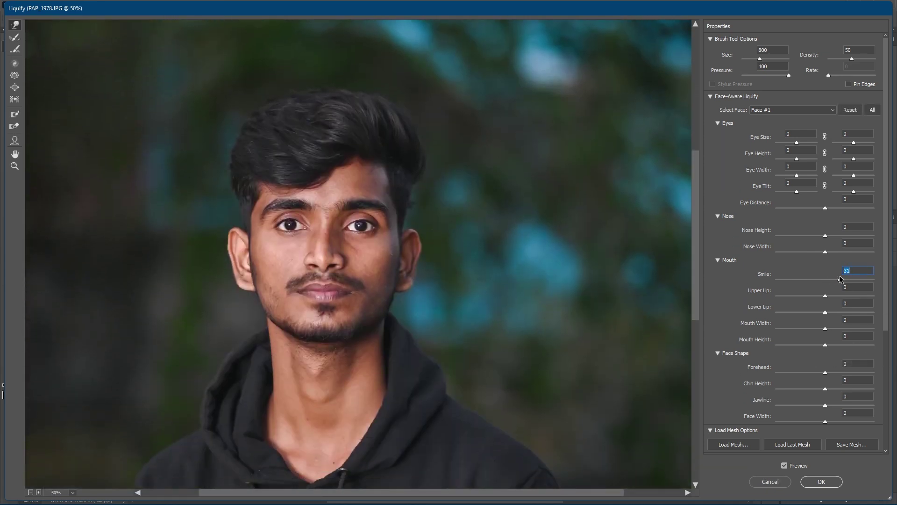
pyautogui.moveTo(825, 328)
pyautogui.mouseDown()
pyautogui.moveTo(801, 328)
pyautogui.moveTo(816, 330)
pyautogui.moveTo(823, 345)
pyautogui.moveTo(813, 360)
pyautogui.mouseUp()
pyautogui.scroll(-2, 830, 373)
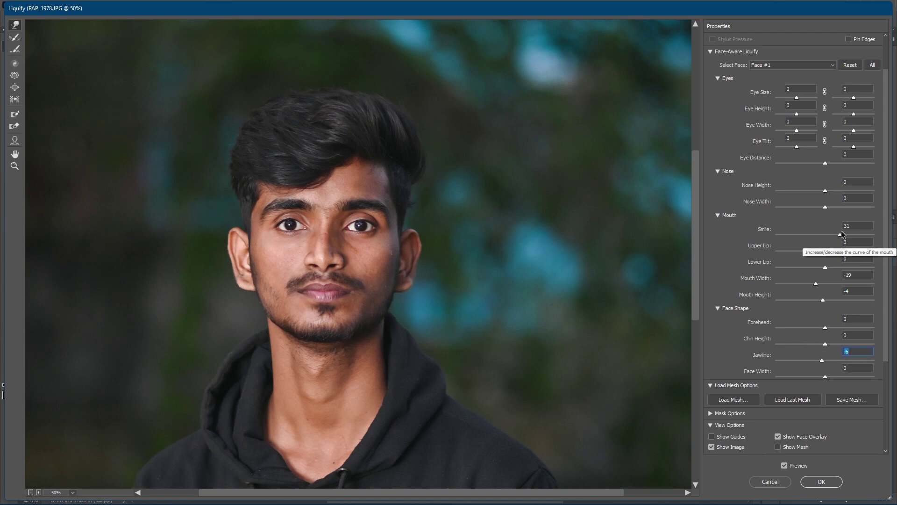
# Raise Smile to 54, adjust Face Width, and commit the Liquify reshape.
pyautogui.moveTo(841, 234); pyautogui.dragTo(849, 235)
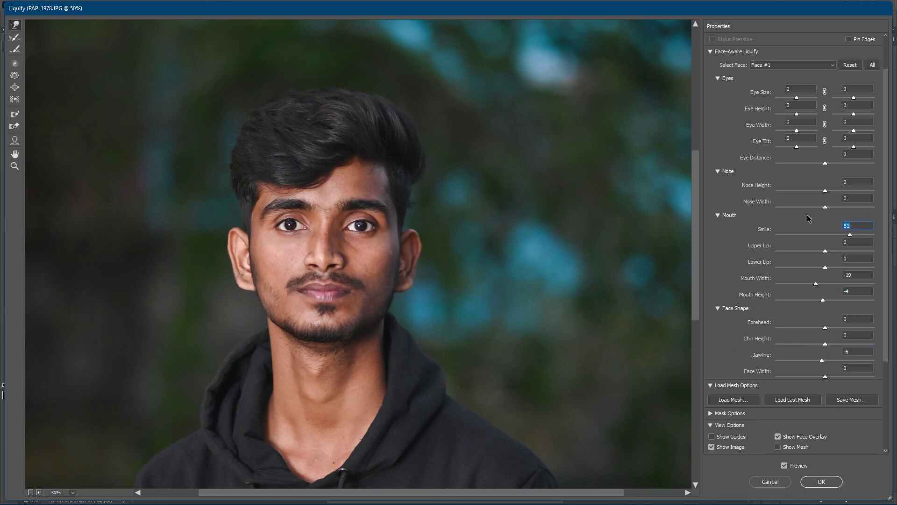
pyautogui.hotkey('ctrl', '-')
pyautogui.scroll(-2, 825, 333)
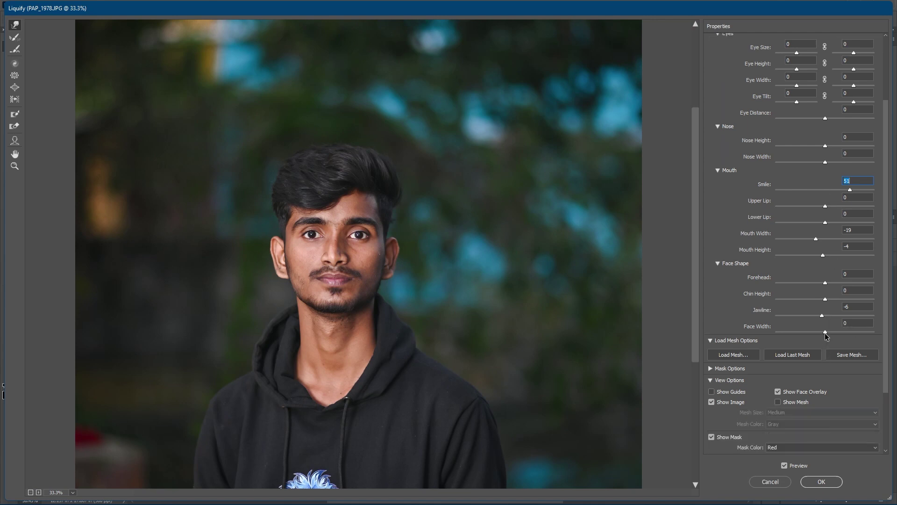
pyautogui.click(825, 332)
pyautogui.moveTo(850, 190); pyautogui.dragTo(853, 190)
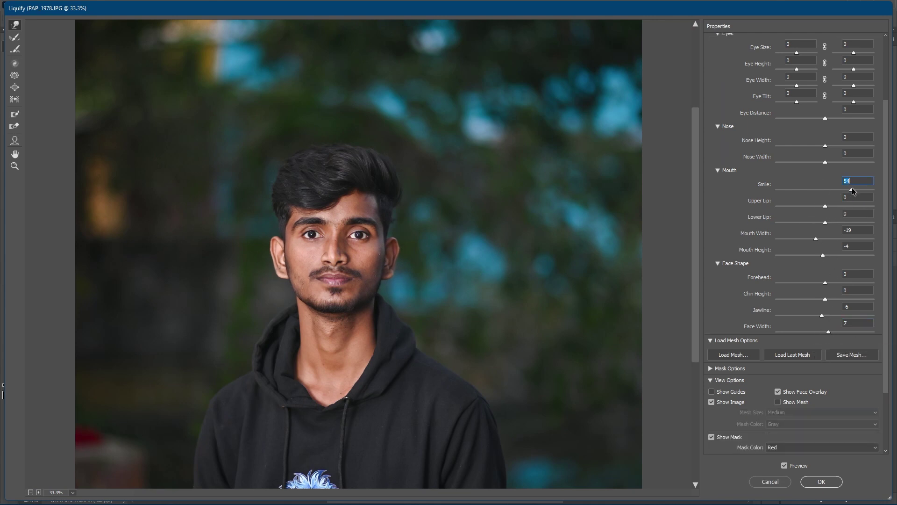
pyautogui.click(822, 482)
# On a new layer copy, lighten the face with a 300 px Dodge brush (Midtones, 14%).
pyautogui.scroll(-5, 388, 194)
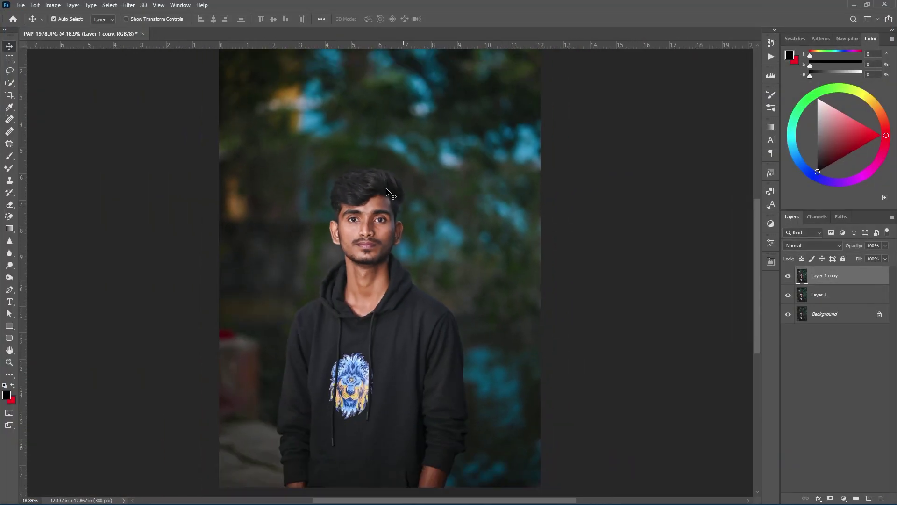
pyautogui.scroll(8, 404, 258)
pyautogui.scroll(3, 406, 258)
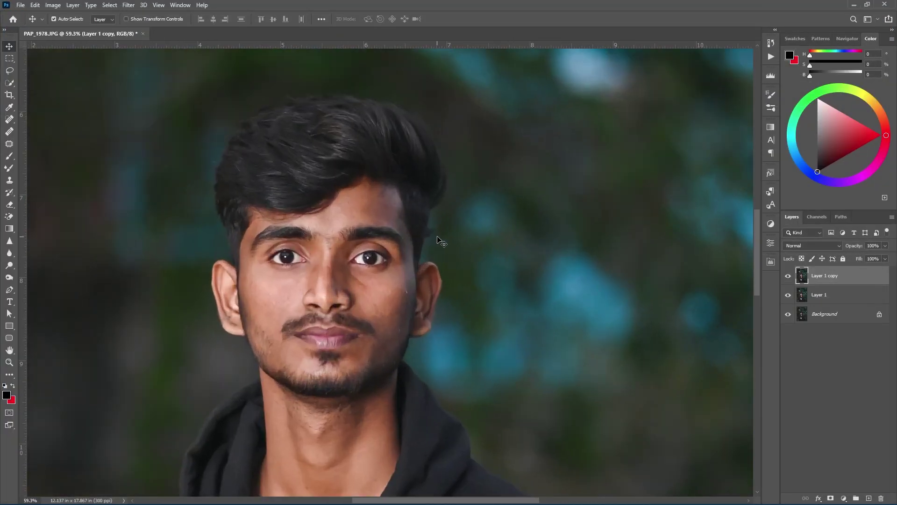
pyautogui.hotkey('ctrl', 'j')
pyautogui.click(9, 265)
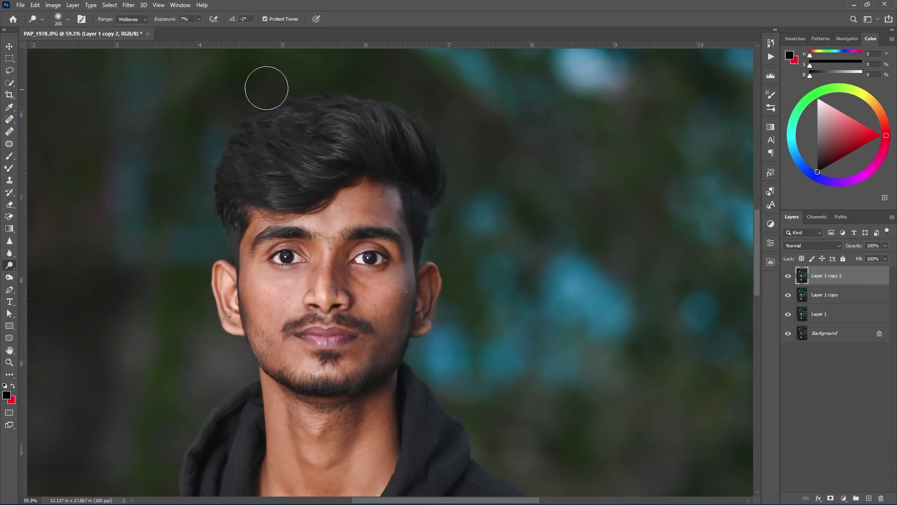
pyautogui.press(']')
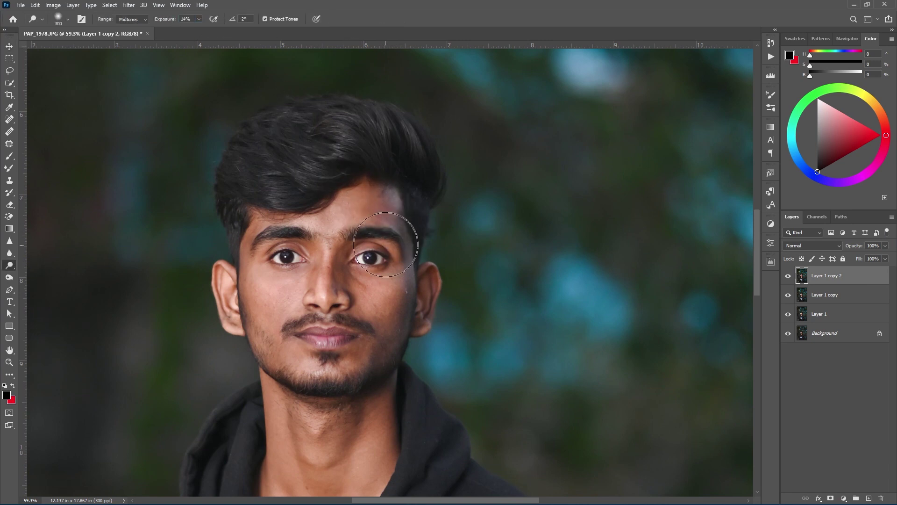
pyautogui.press(']')
pyautogui.hotkey('ctrl', '-')
pyautogui.hotkey('ctrl', '-')
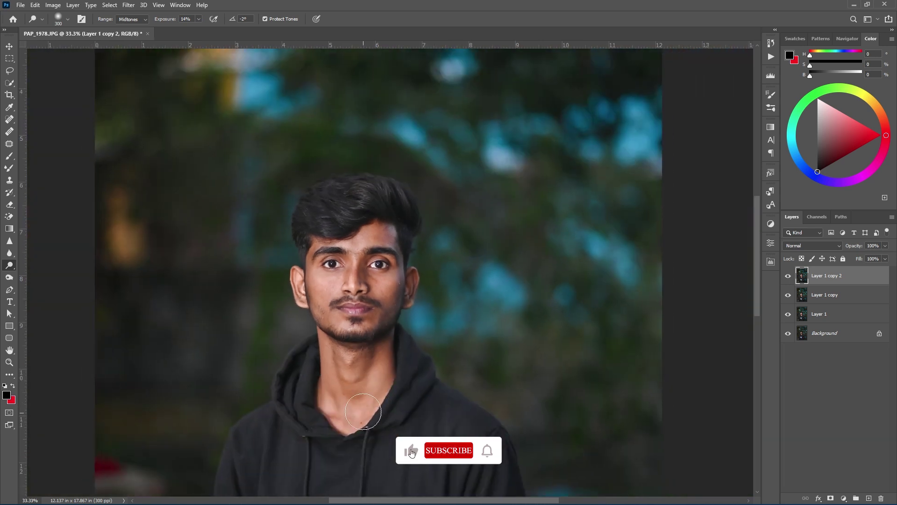
pyautogui.scroll(-2, 319, 395)
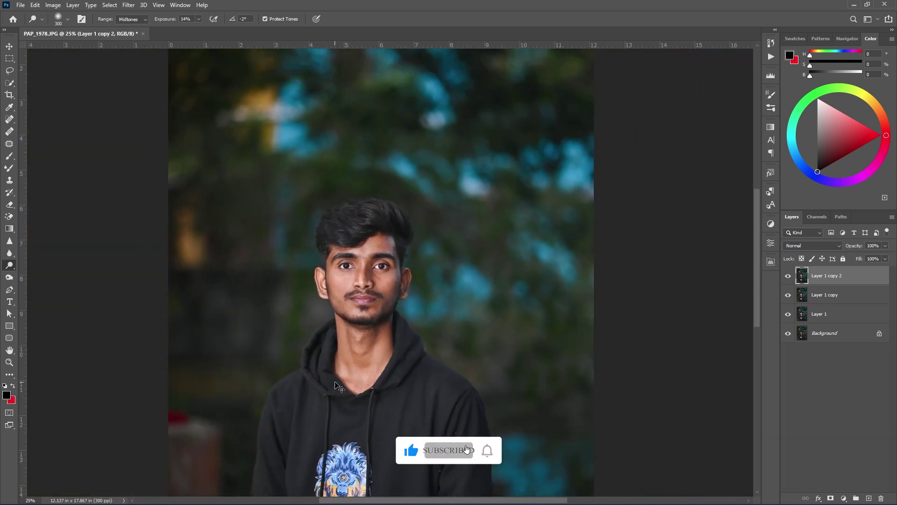
pyautogui.scroll(-2, 319, 395)
pyautogui.scroll(-2, 319, 395)
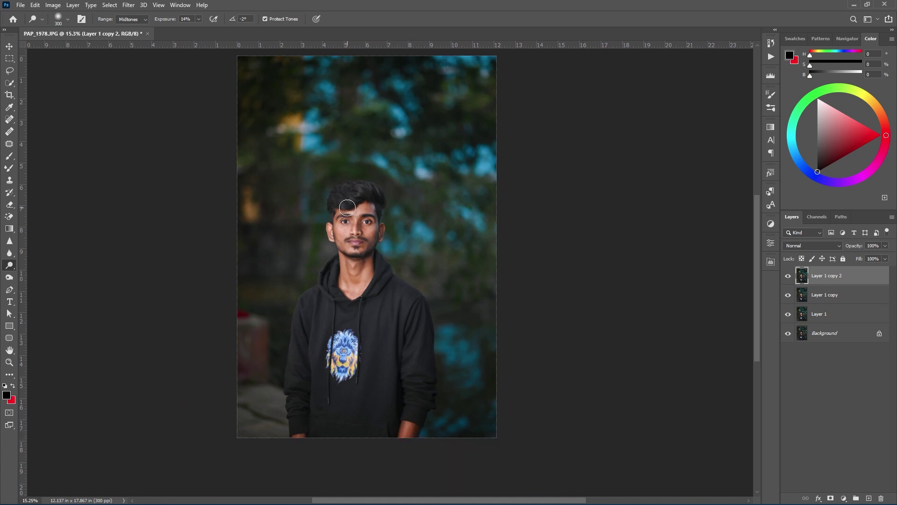
pyautogui.scroll(2, 281, 180)
pyautogui.scroll(3, 281, 180)
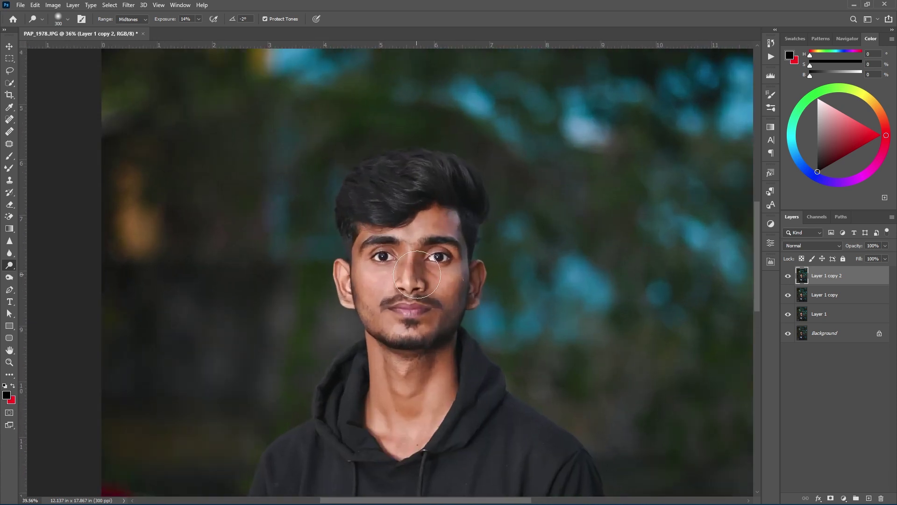
pyautogui.scroll(1, 281, 180)
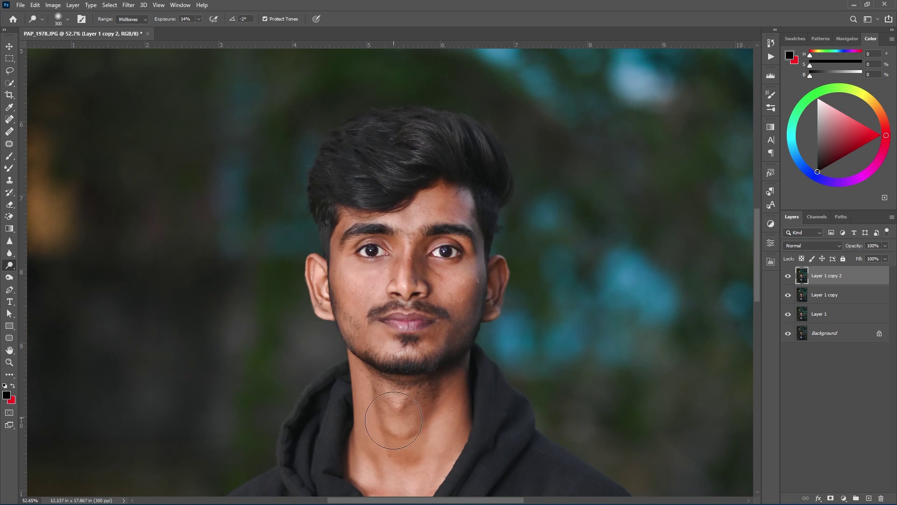
pyautogui.scroll(-2, 395, 369)
pyautogui.scroll(-3, 395, 357)
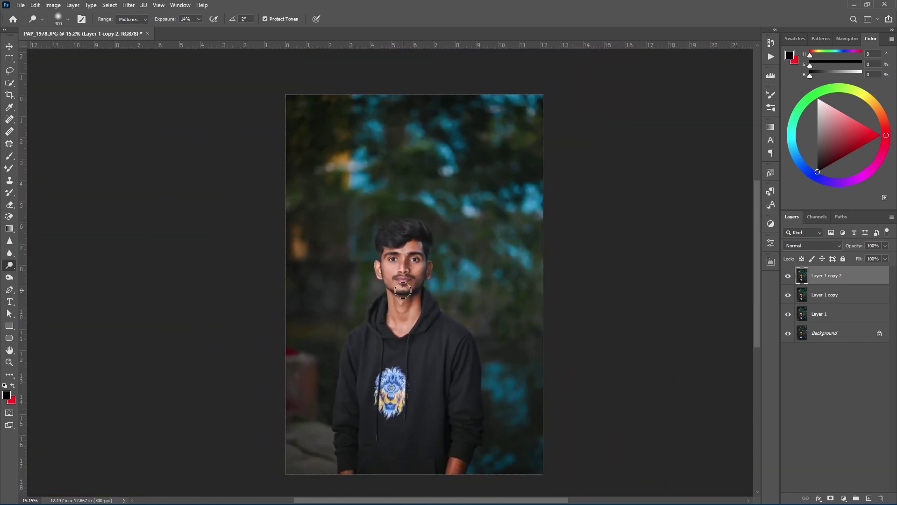
# Merge the three retouch layers into Layer 1 copy 2 and duplicate it as Layer 1 copy 3.
pyautogui.keyDown('shift'); pyautogui.click(832, 315); pyautogui.keyUp('shift')
pyautogui.hotkey('ctrl', 'e')
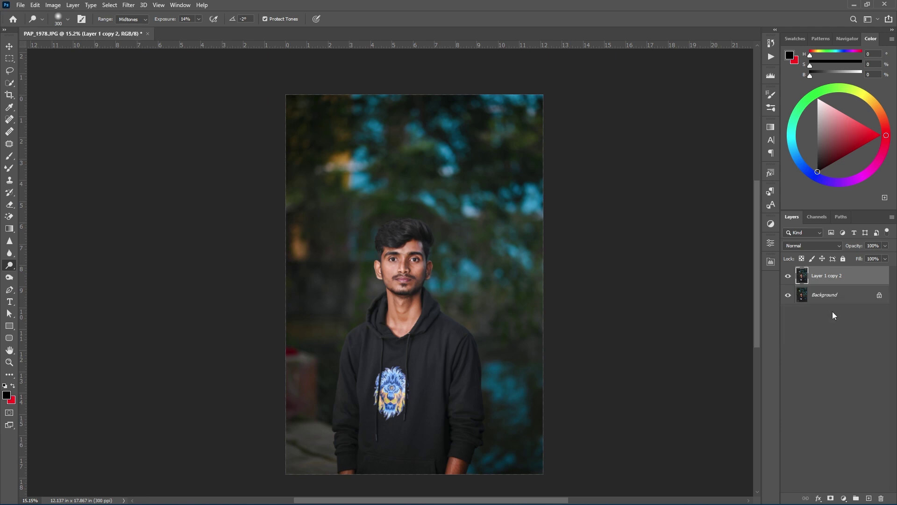
pyautogui.hotkey('ctrl', 'j')
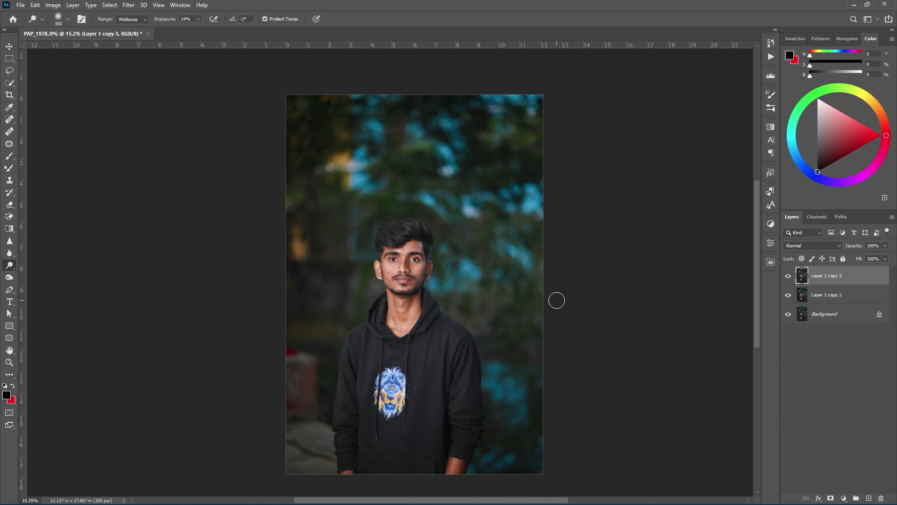
pyautogui.scroll(2, 514, 275)
pyautogui.scroll(2, 609, 310)
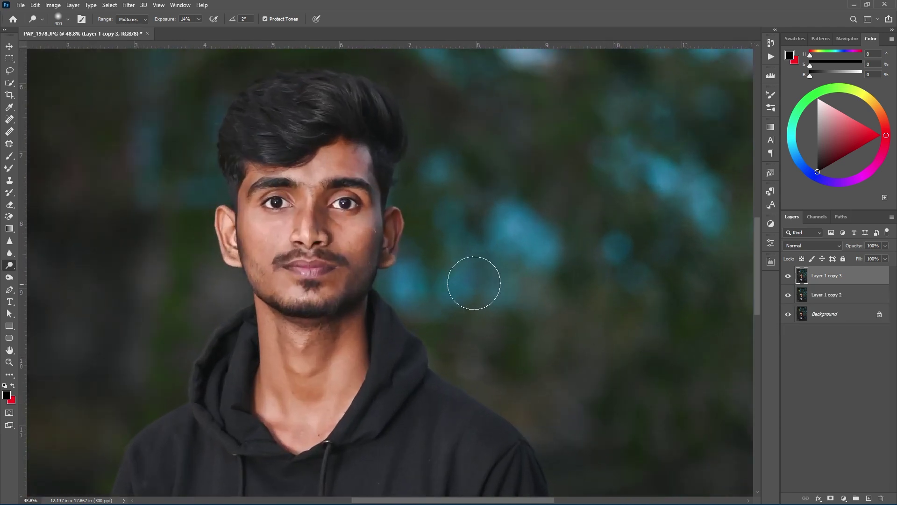
pyautogui.scroll(2, 472, 283)
pyautogui.scroll(-1, 366, 229)
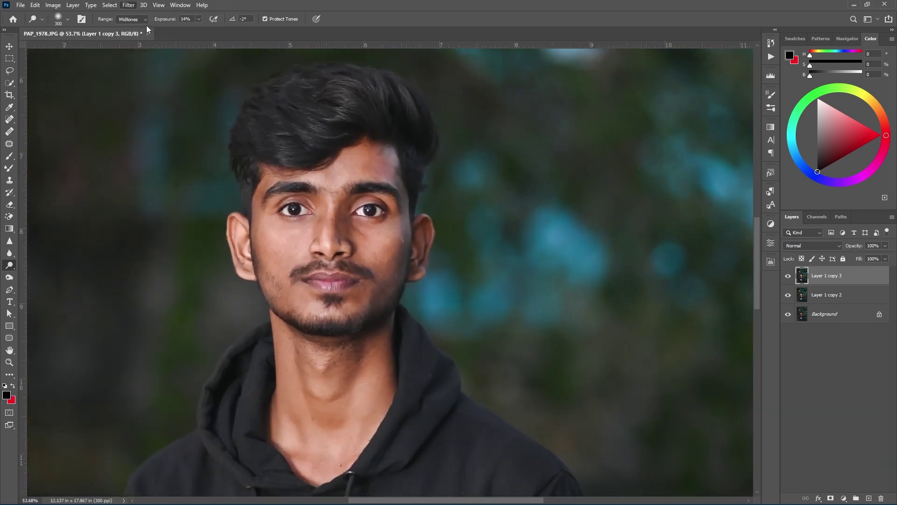
pyautogui.click(128, 5)
# In Camera Raw, tweak Color Mixer orange luminance and saturation, and darken the Color Grading shadows.
pyautogui.click(178, 75)
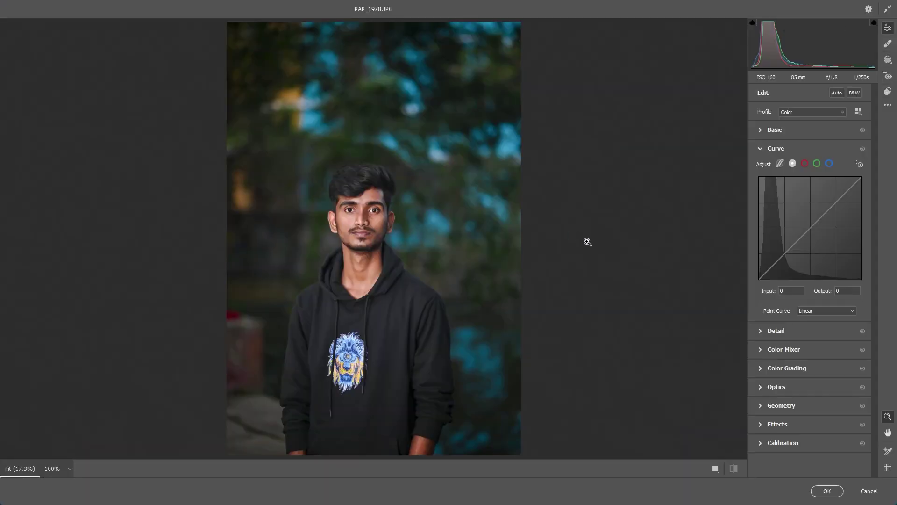
pyautogui.click(802, 353)
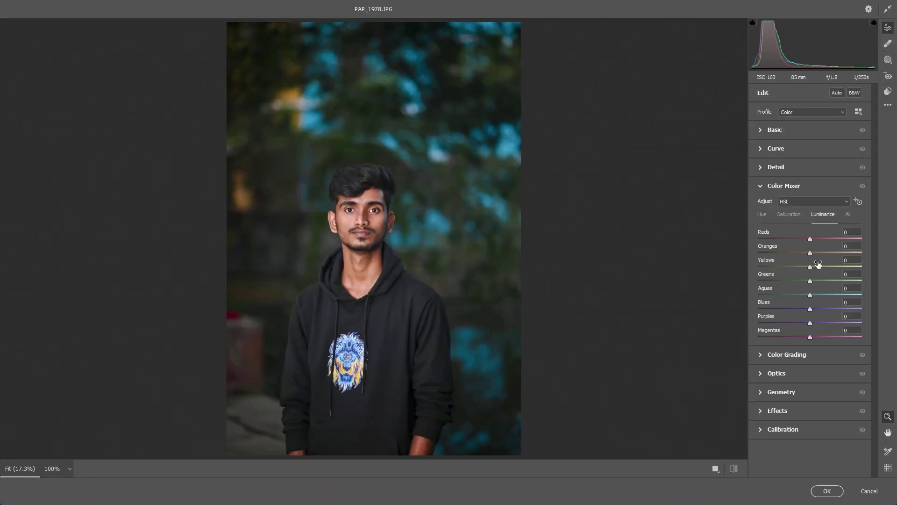
pyautogui.moveTo(818, 252); pyautogui.dragTo(777, 281)
pyautogui.click(794, 217)
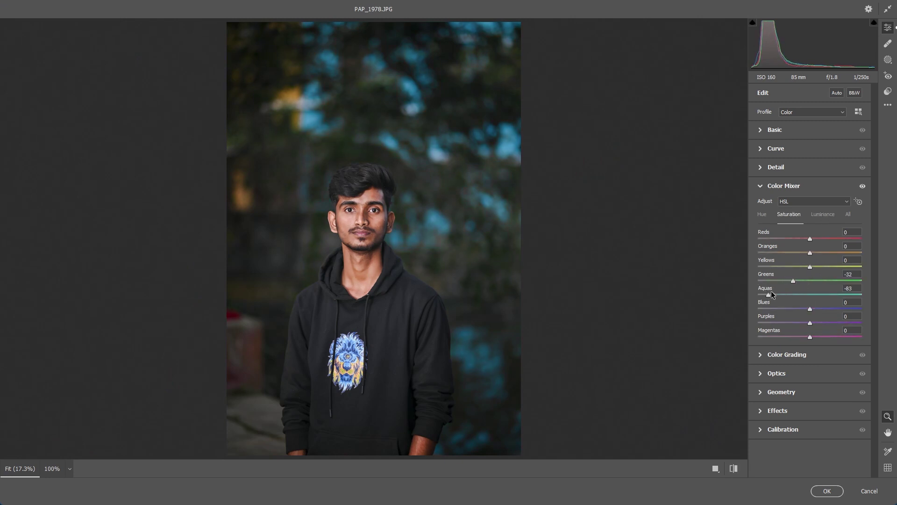
pyautogui.click(798, 359)
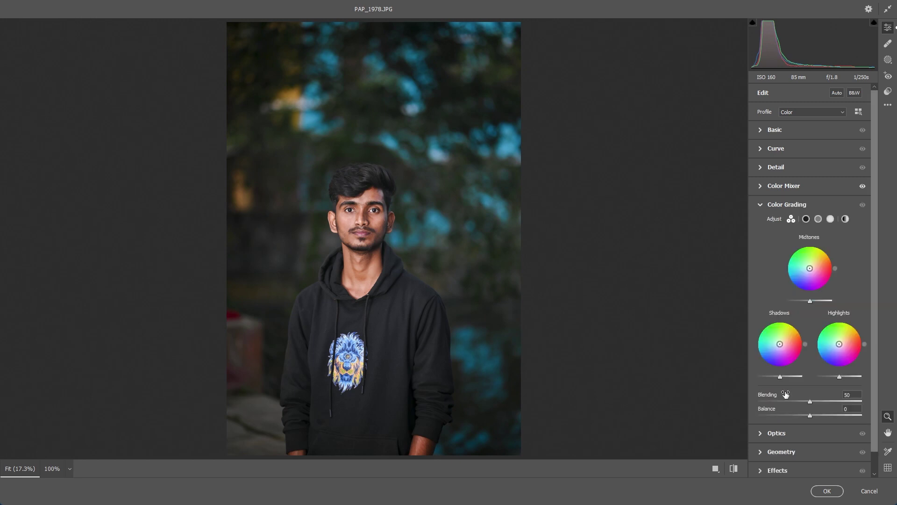
pyautogui.moveTo(780, 376); pyautogui.dragTo(777, 377)
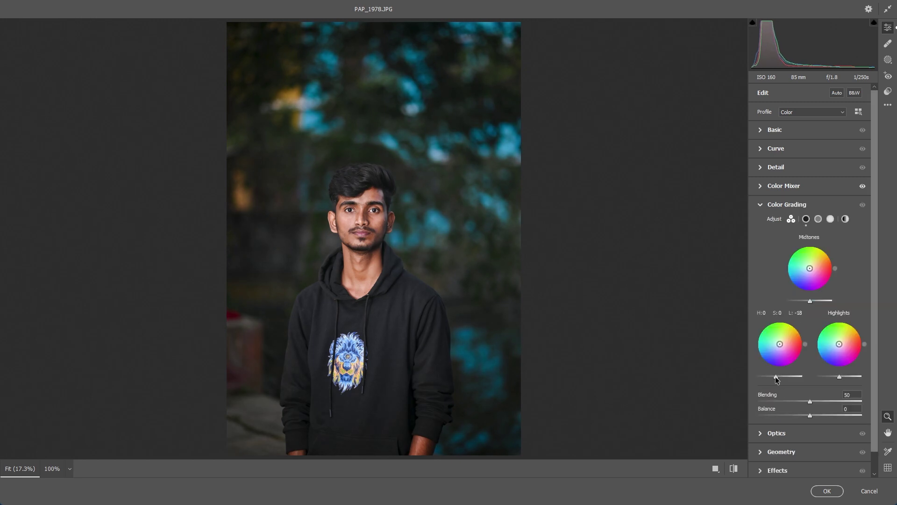
pyautogui.click(808, 192)
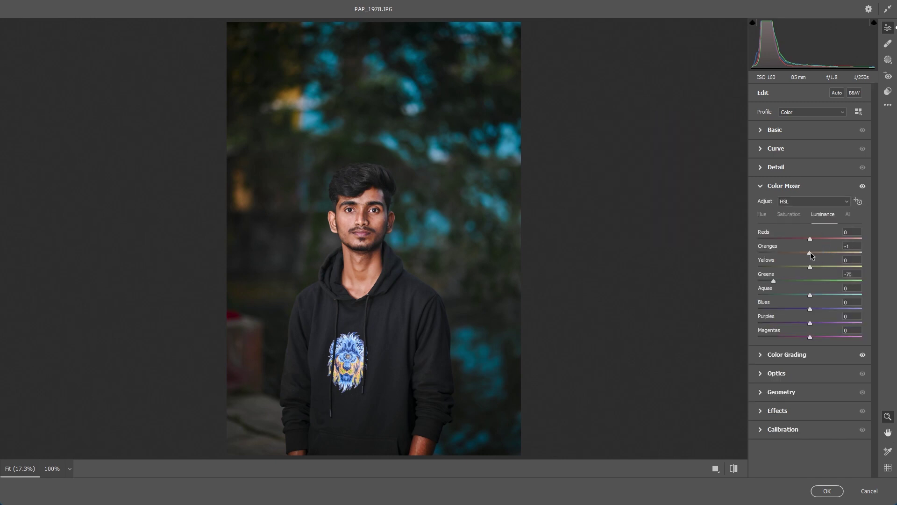
pyautogui.moveTo(810, 253); pyautogui.dragTo(809, 254)
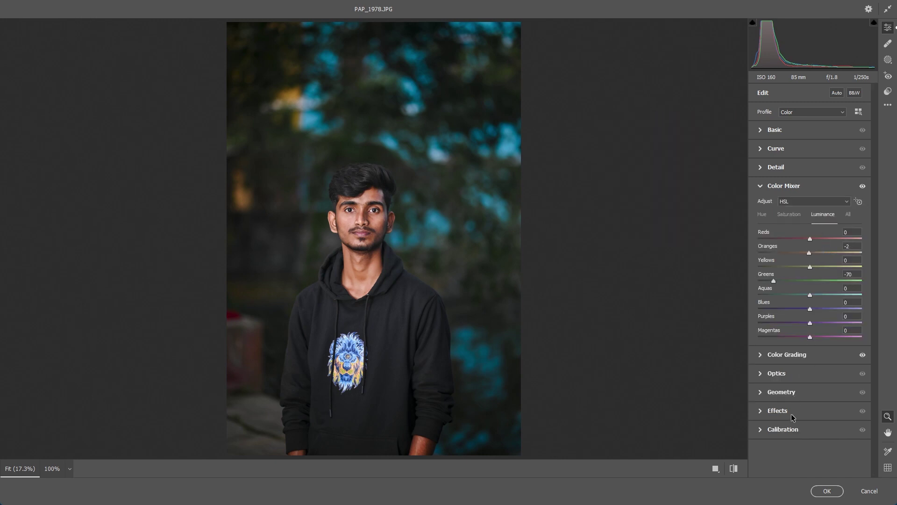
pyautogui.click(804, 356)
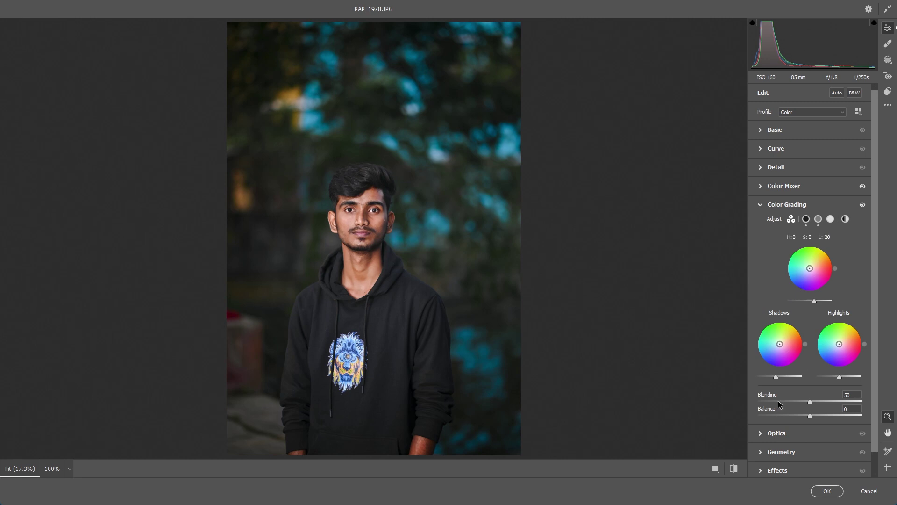
# Lift the midtones with a Point Curve point and apply the second Camera Raw grade.
pyautogui.press('y')
pyautogui.scroll(3, 697, 355)
pyautogui.scroll(2, 637, 276)
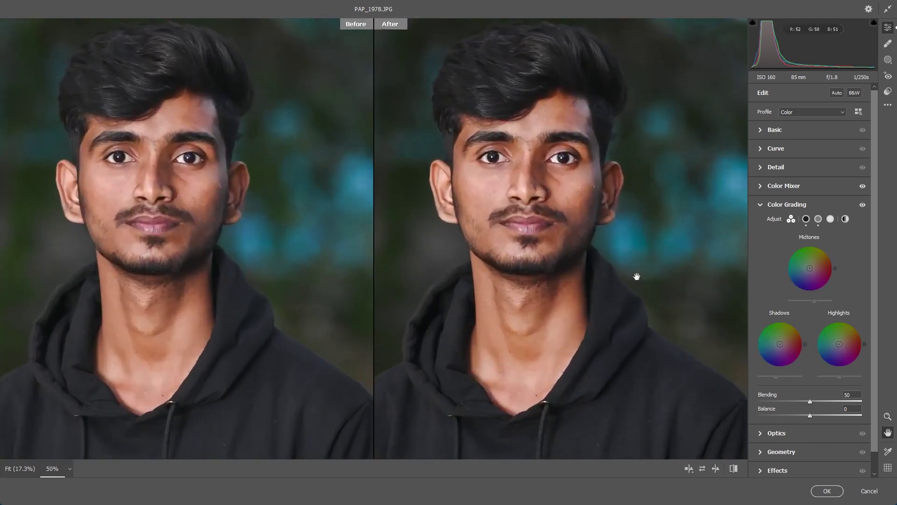
pyautogui.scroll(-1, 637, 276)
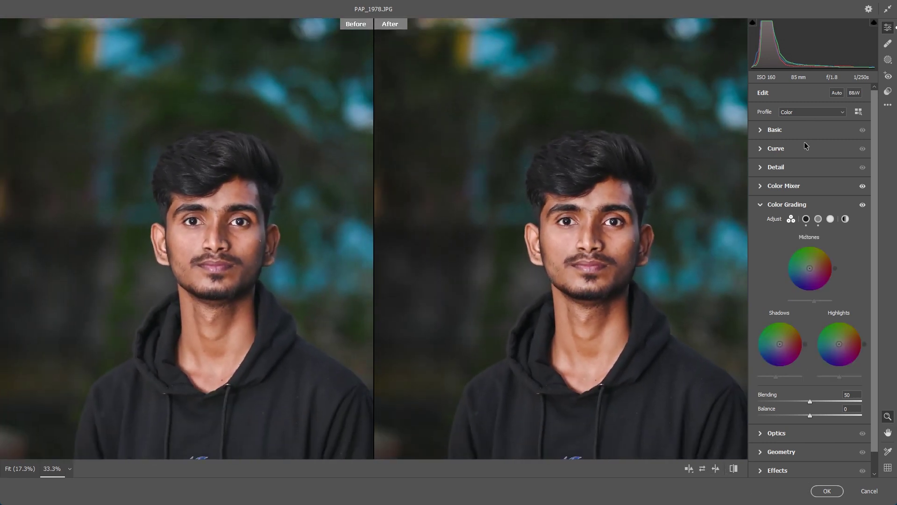
pyautogui.click(805, 146)
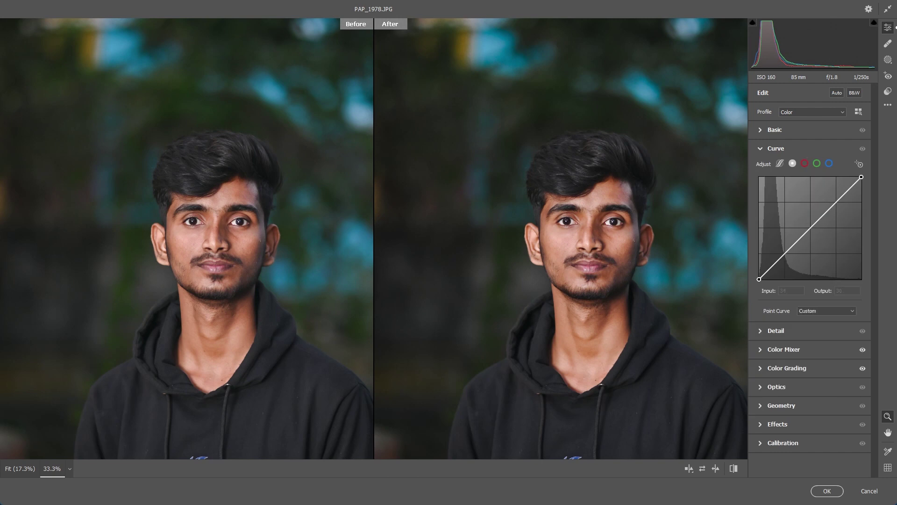
pyautogui.click(772, 266)
pyautogui.moveTo(773, 267); pyautogui.dragTo(808, 228)
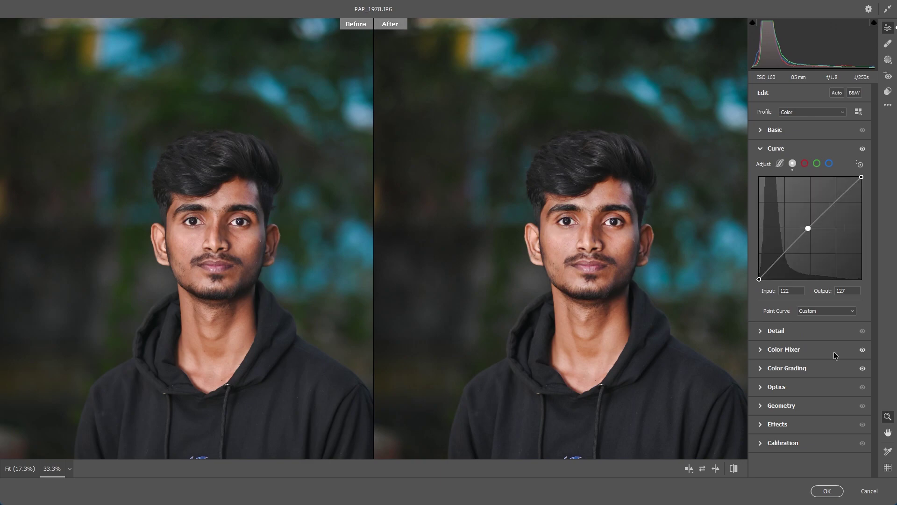
pyautogui.click(826, 491)
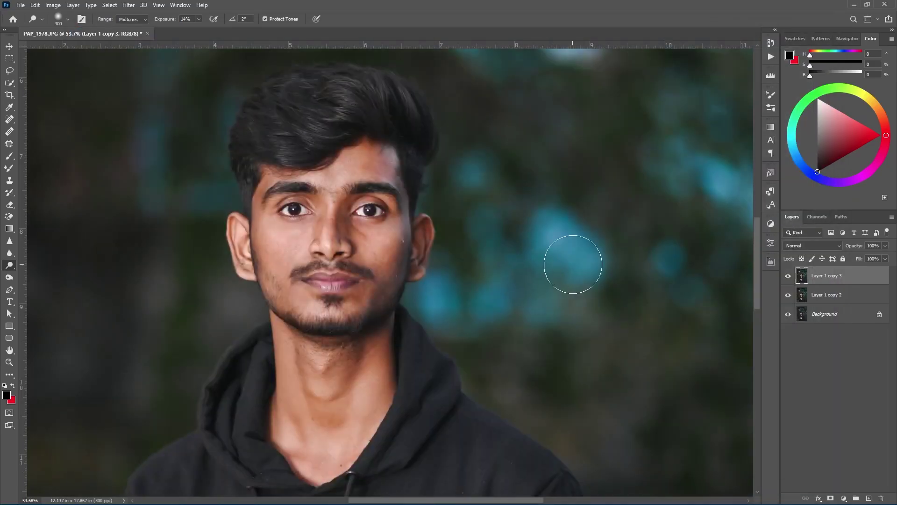
# Spot-heal two cheek blemishes near the ear, then make the healing brush slightly smaller.
pyautogui.scroll(-5, 482, 244)
pyautogui.scroll(1, 467, 244)
pyautogui.scroll(4, 468, 244)
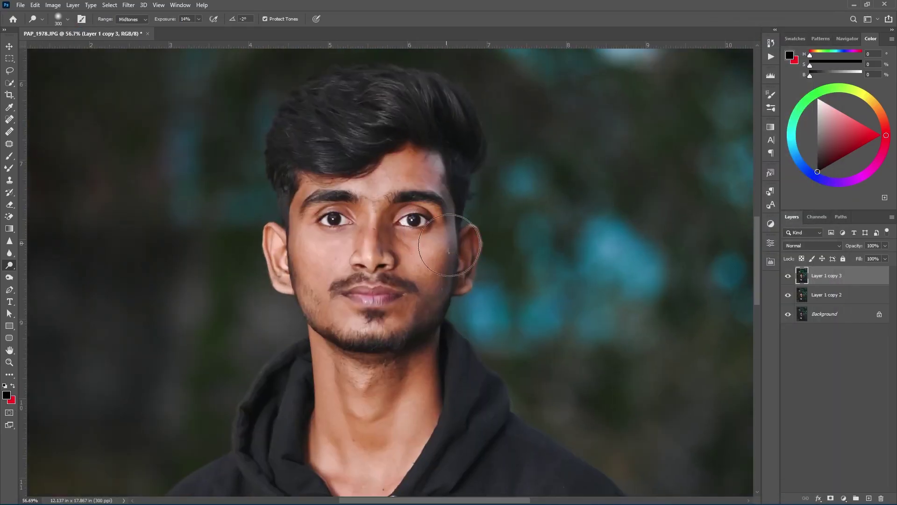
pyautogui.scroll(2, 486, 250)
pyautogui.click(10, 119)
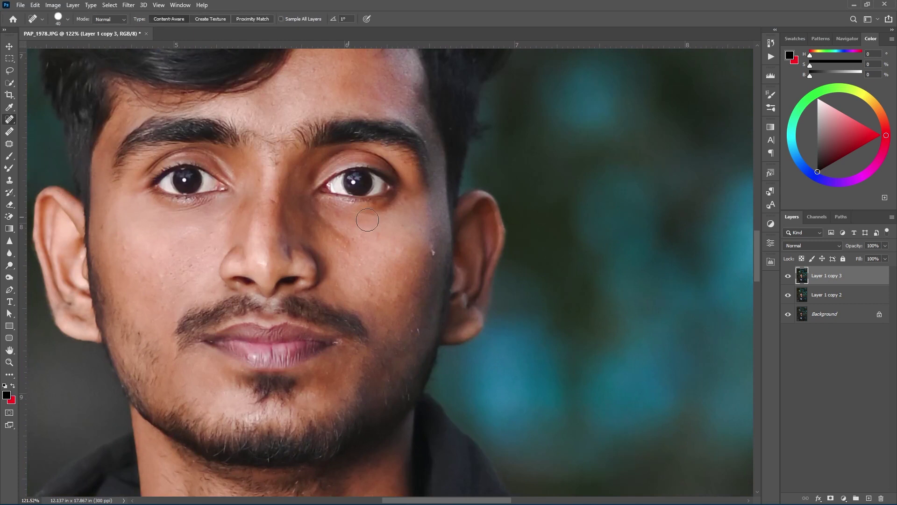
pyautogui.click(431, 251)
pyautogui.click(417, 331)
pyautogui.press('[')
# Spot-heal the remaining blemish on the left cheek and return to the Move tool.
pyautogui.scroll(-2, 373, 216)
pyautogui.scroll(-2, 376, 221)
pyautogui.scroll(-2, 380, 227)
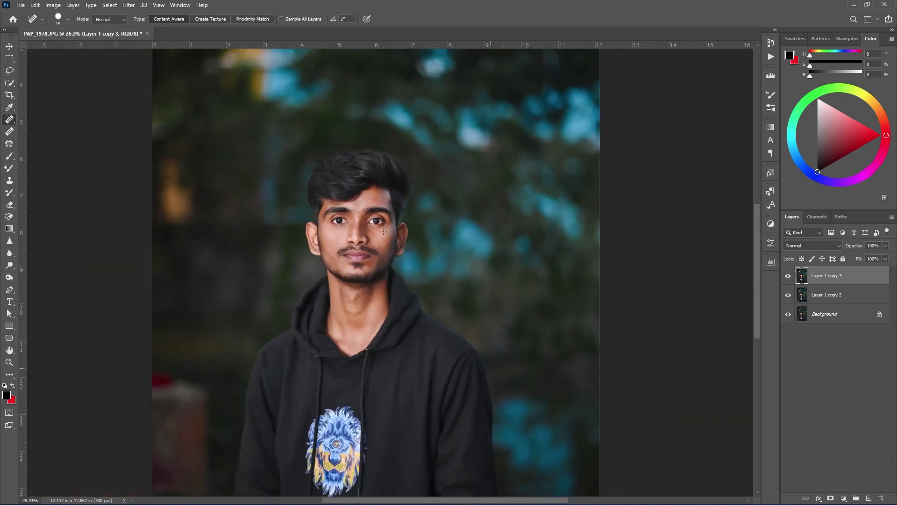
pyautogui.scroll(-1, 383, 232)
pyautogui.scroll(2, 383, 231)
pyautogui.scroll(2, 369, 243)
pyautogui.scroll(2, 351, 257)
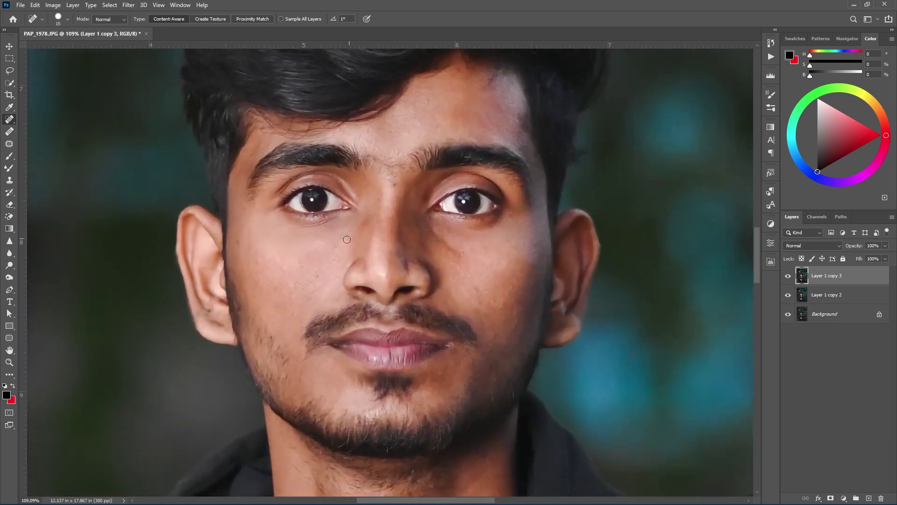
pyautogui.scroll(1, 327, 274)
pyautogui.click(247, 258)
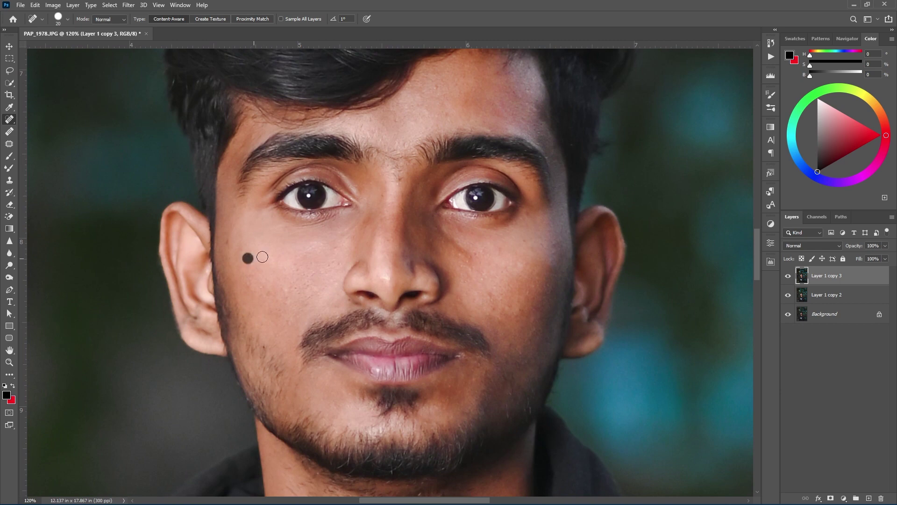
pyautogui.scroll(-2, 323, 245)
pyautogui.scroll(-1, 327, 233)
pyautogui.scroll(1, 335, 215)
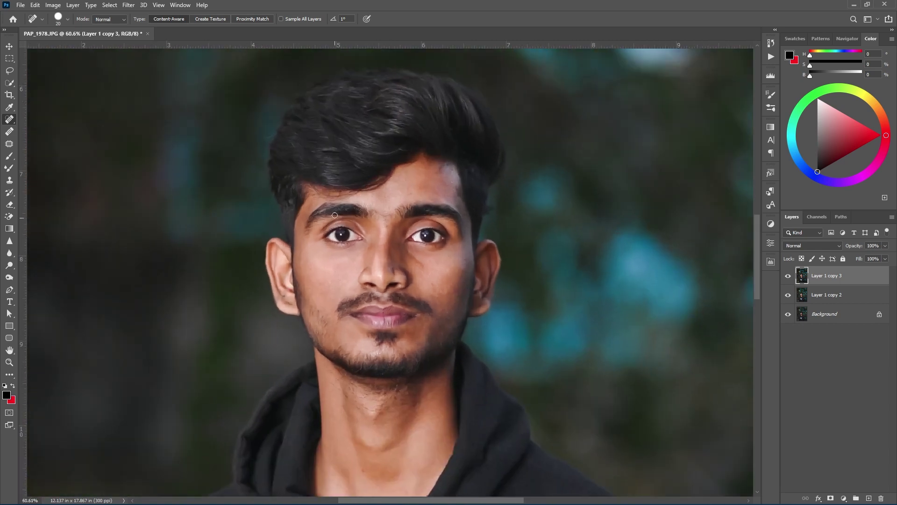
pyautogui.click(10, 46)
# Duplicate the layer as Layer 1 copy 4, set it to Vivid Light and invert it.
pyautogui.scroll(1, 537, 264)
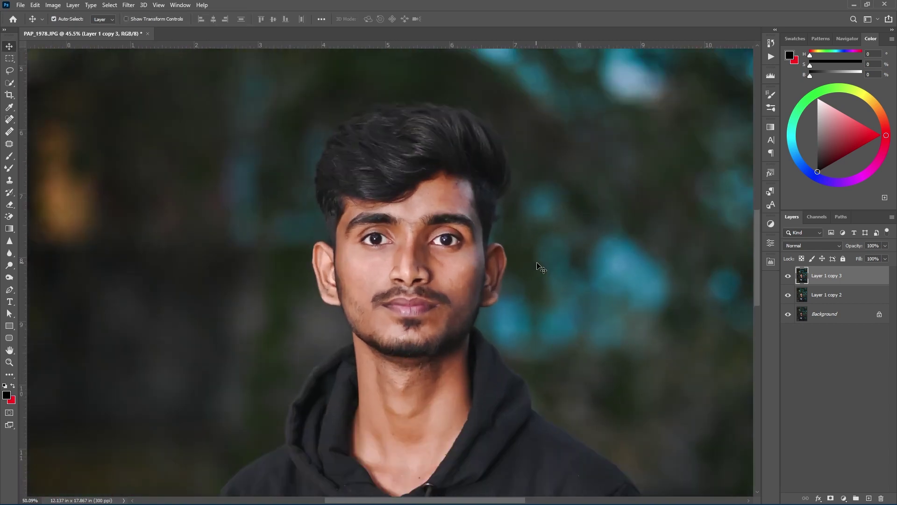
pyautogui.hotkey('ctrl', 'j')
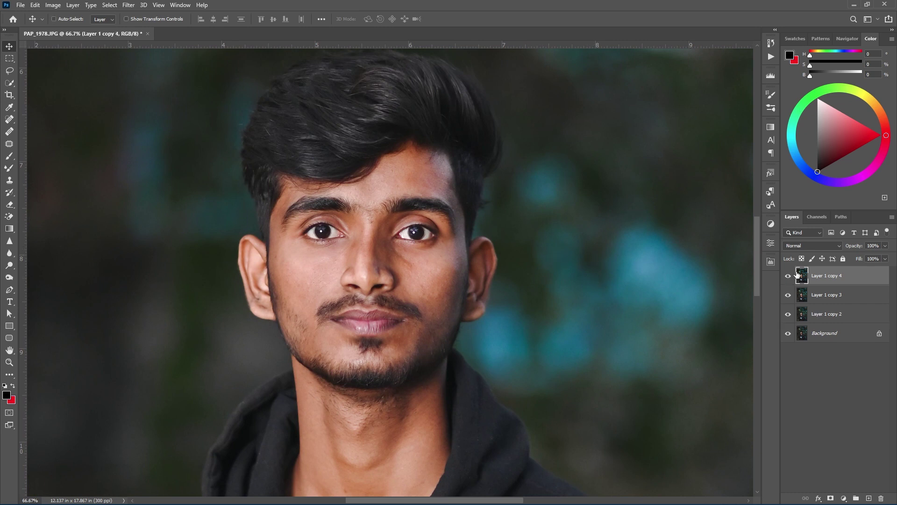
pyautogui.click(808, 248)
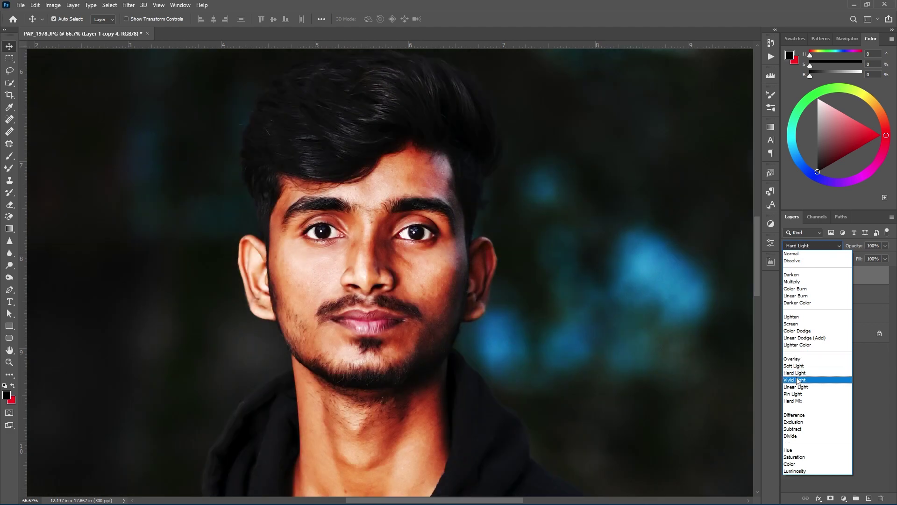
pyautogui.click(798, 380)
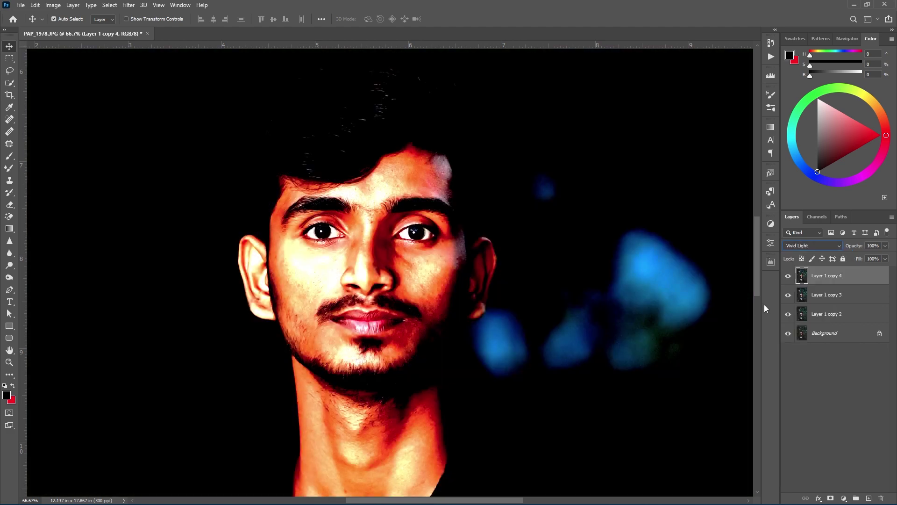
pyautogui.click(788, 276)
pyautogui.hotkey('ctrl', 'i')
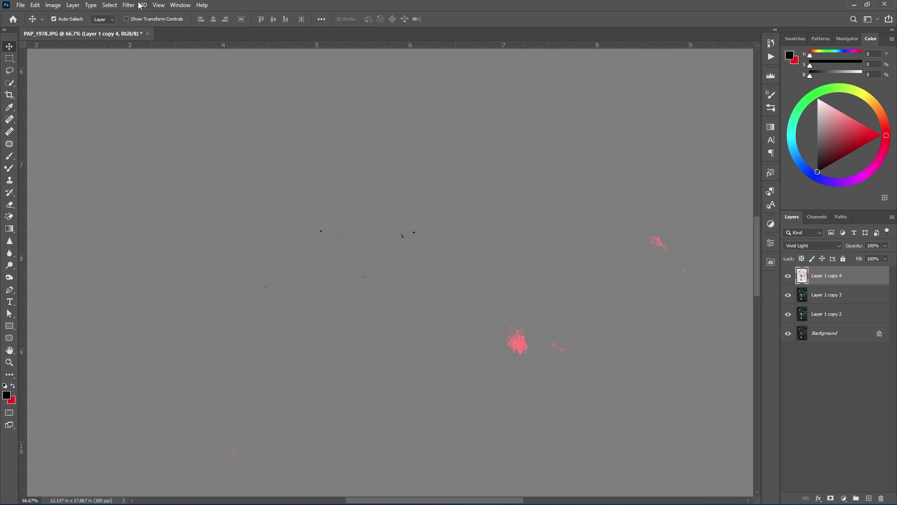
# Apply High Pass at 20.8 px, then Gaussian Blur at 1.8 px.
pyautogui.click(133, 5)
pyautogui.moveTo(136, 203)
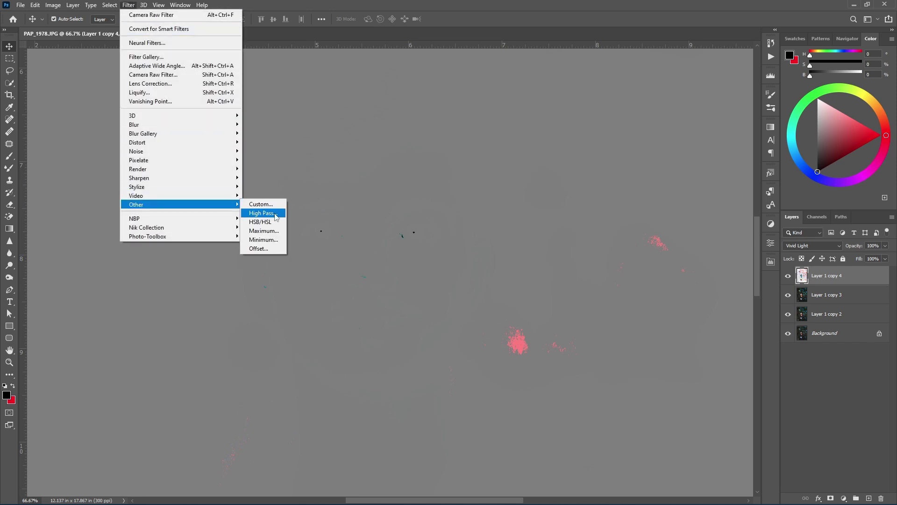
pyautogui.click(275, 214)
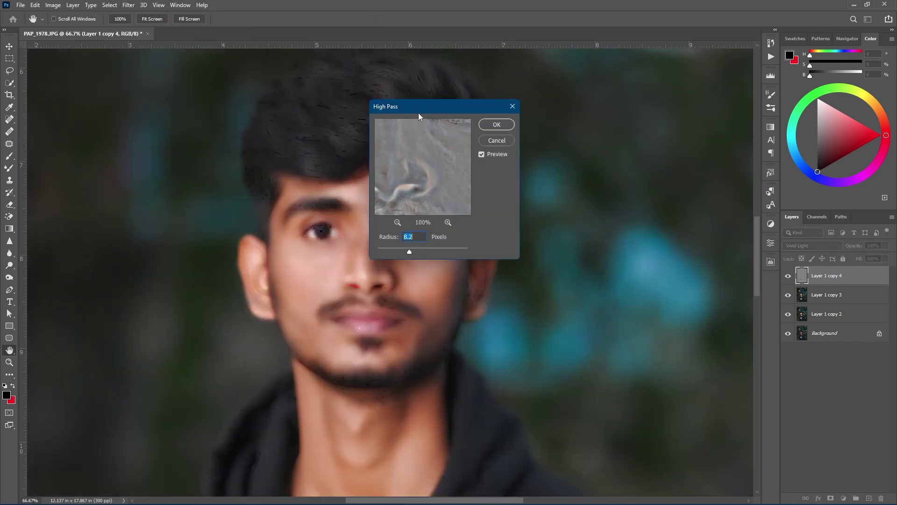
pyautogui.moveTo(418, 114); pyautogui.dragTo(560, 148)
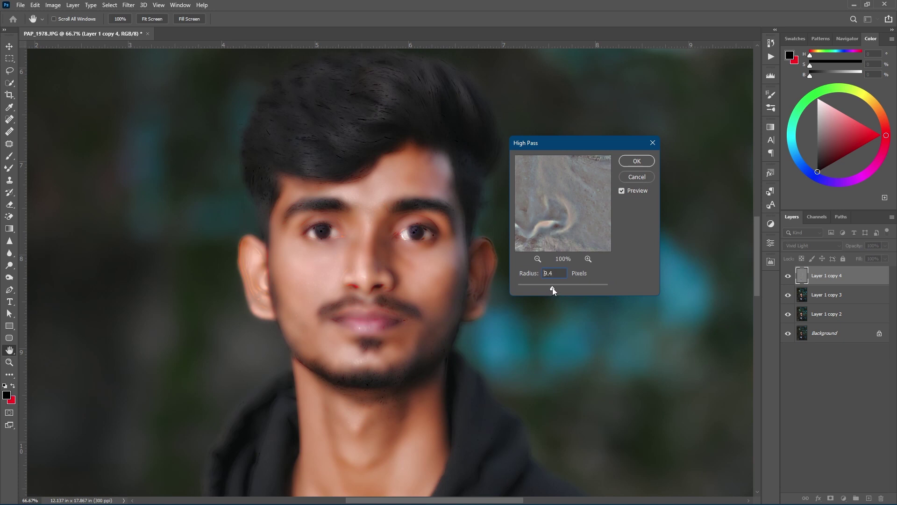
pyautogui.moveTo(552, 288); pyautogui.dragTo(553, 290)
pyautogui.click(638, 160)
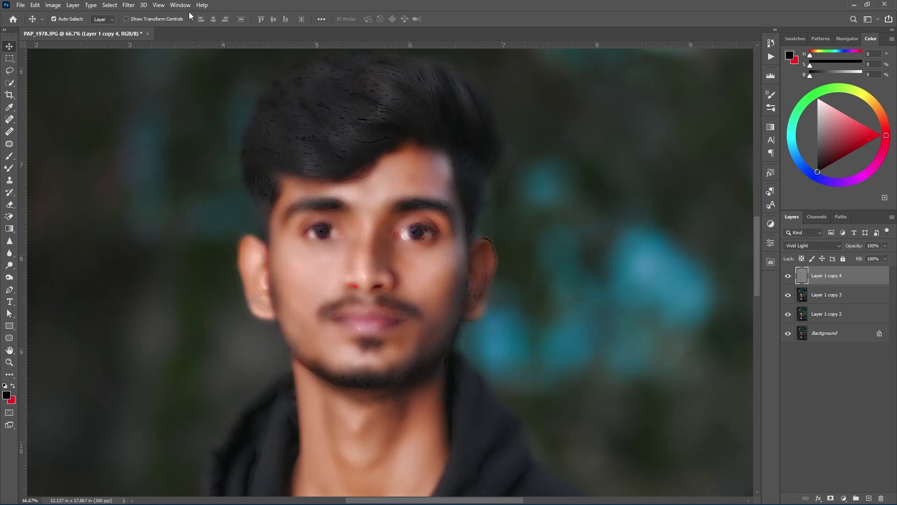
pyautogui.click(129, 5)
pyautogui.moveTo(147, 124)
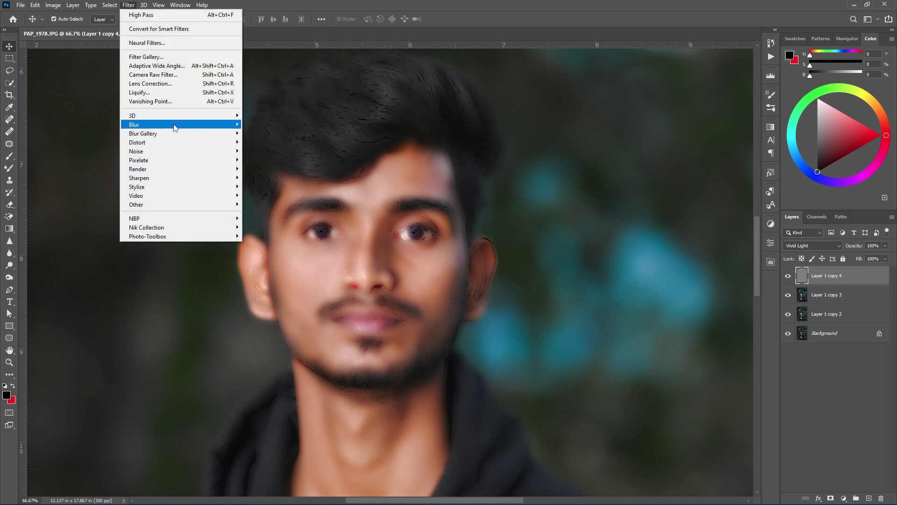
pyautogui.click(267, 159)
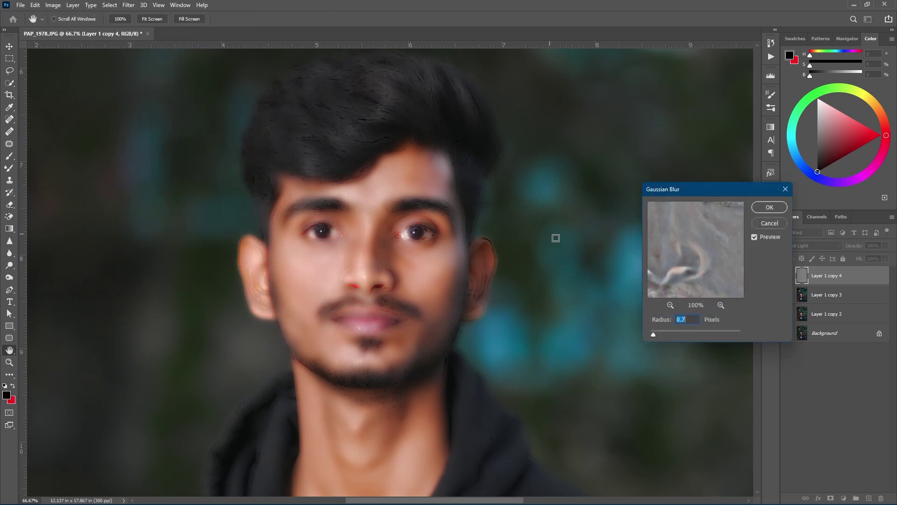
pyautogui.moveTo(654, 334); pyautogui.dragTo(660, 336)
pyautogui.click(768, 207)
# Give Layer 1 copy 4 a black mask and paint white sharpening over the cheeks and forehead.
pyautogui.keyDown('alt'); pyautogui.click(832, 499); pyautogui.keyUp('alt')
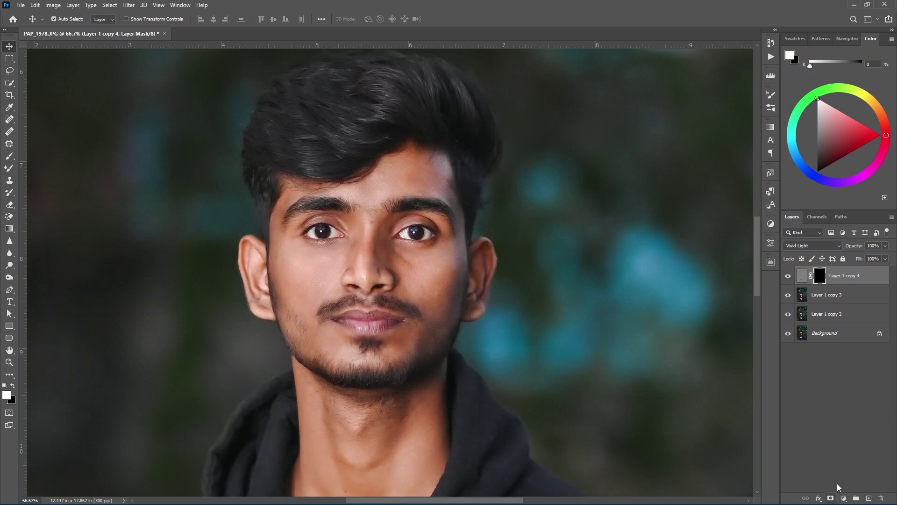
pyautogui.hotkey('ctrl', '+')
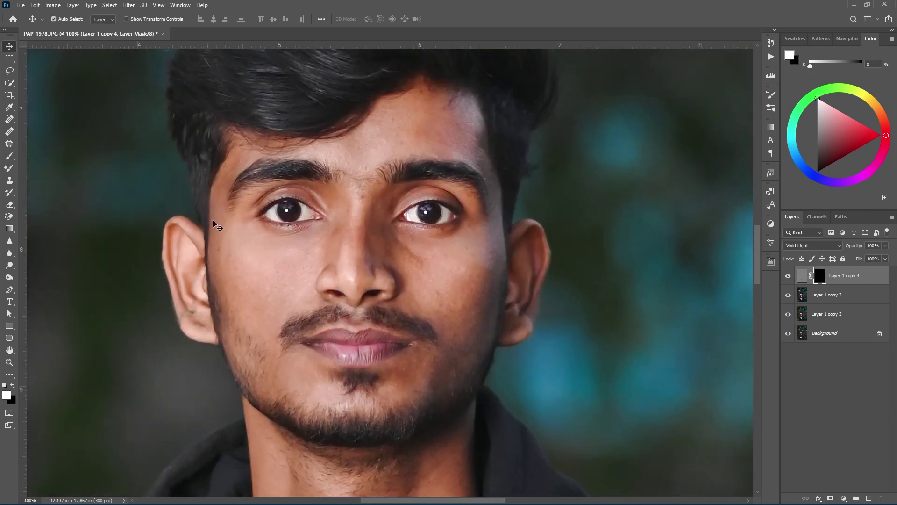
pyautogui.click(10, 157)
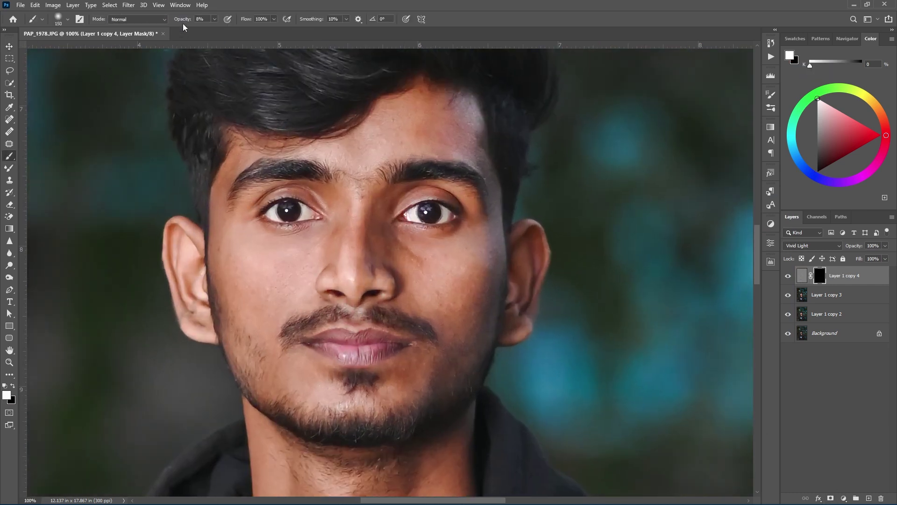
pyautogui.press('[')
pyautogui.scroll(5, 271, 244)
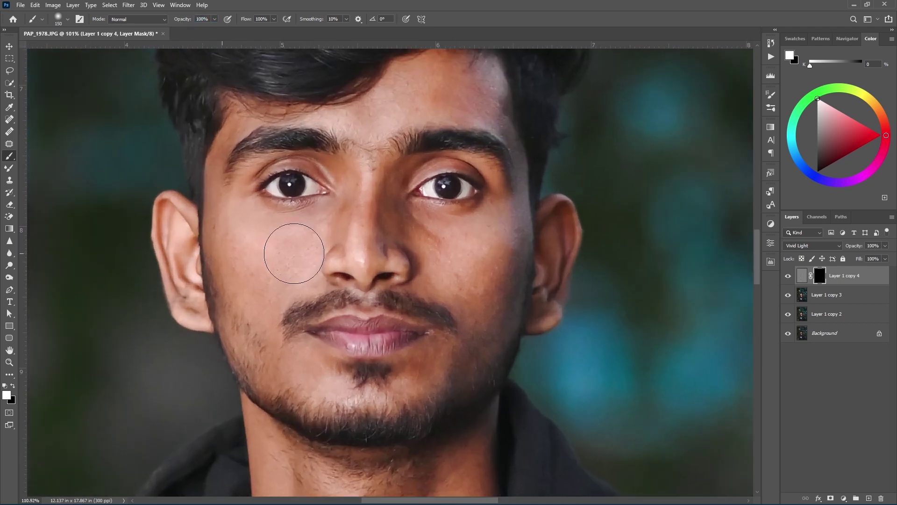
pyautogui.press('[')
pyautogui.press('[')
pyautogui.press('[')
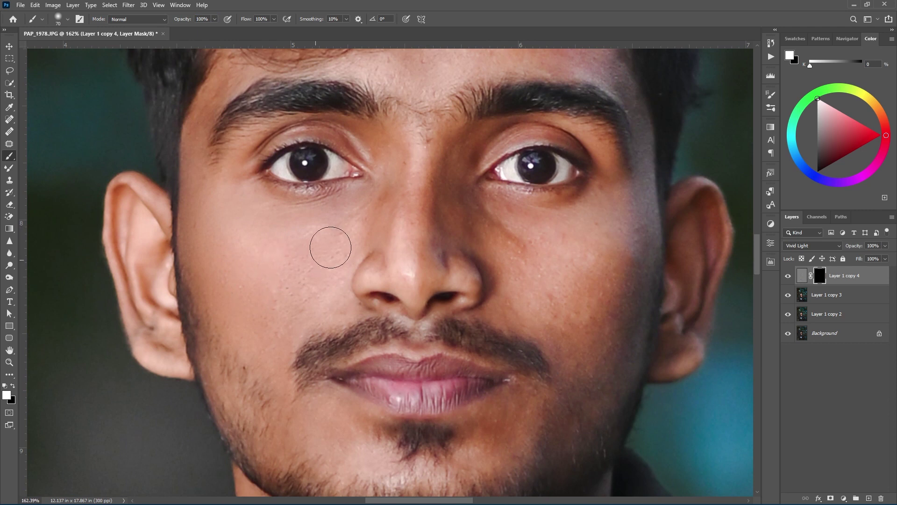
pyautogui.scroll(-3, 275, 233)
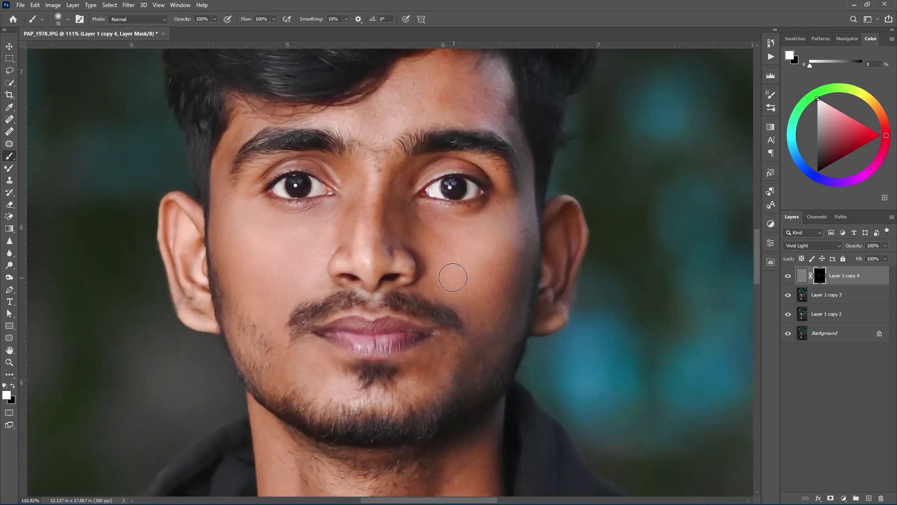
pyautogui.press('[')
pyautogui.press('[')
pyautogui.scroll(-3, 338, 214)
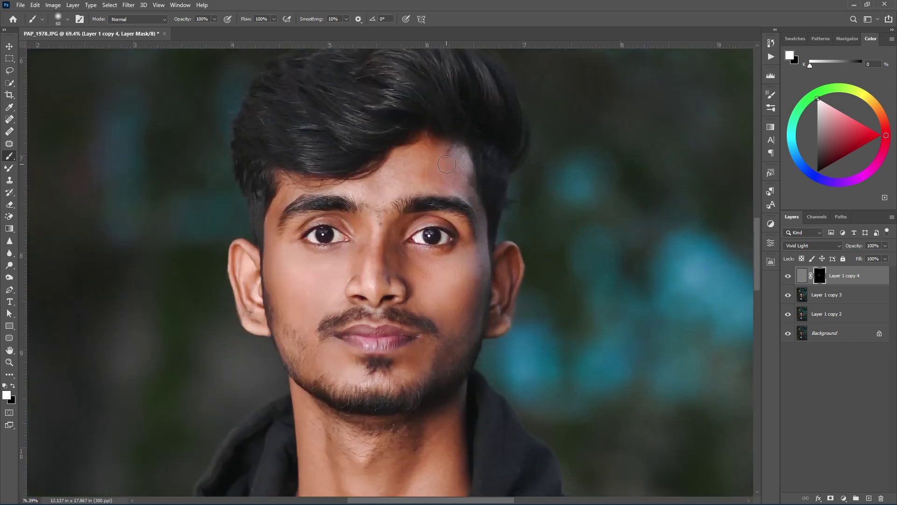
pyautogui.scroll(3, 451, 165)
pyautogui.press(']')
pyautogui.press(']')
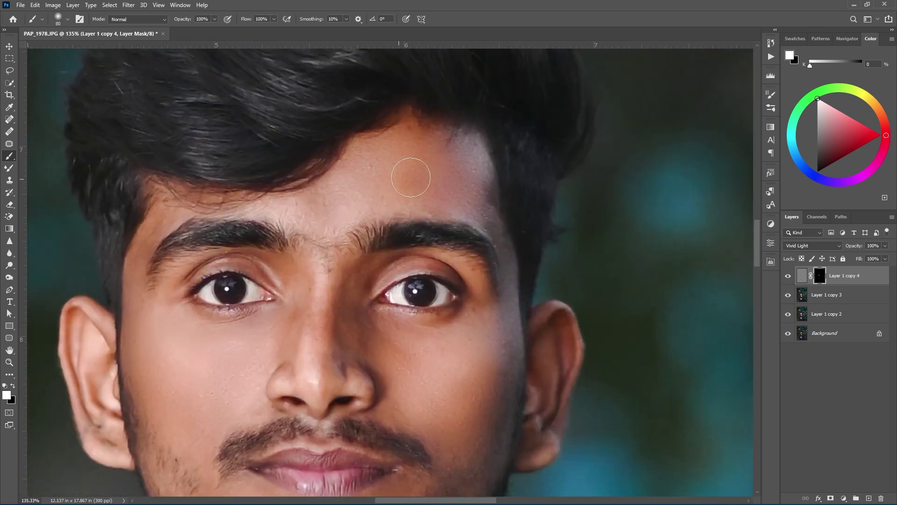
pyautogui.press('[')
pyautogui.press('[')
pyautogui.press('[')
pyautogui.scroll(-5, 476, 230)
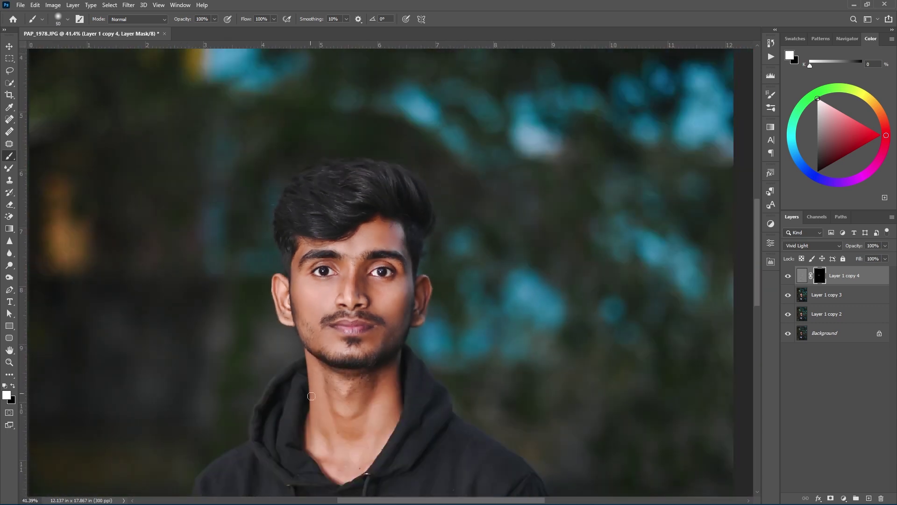
pyautogui.scroll(3, 332, 320)
pyautogui.press(']')
pyautogui.scroll(-2, 419, 310)
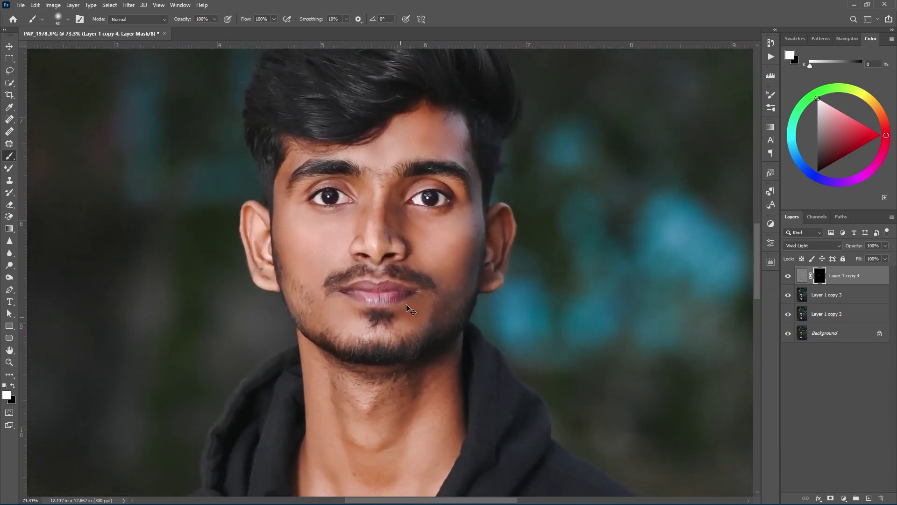
pyautogui.press(']')
pyautogui.press(']')
pyautogui.scroll(-1, 360, 407)
pyautogui.press(']')
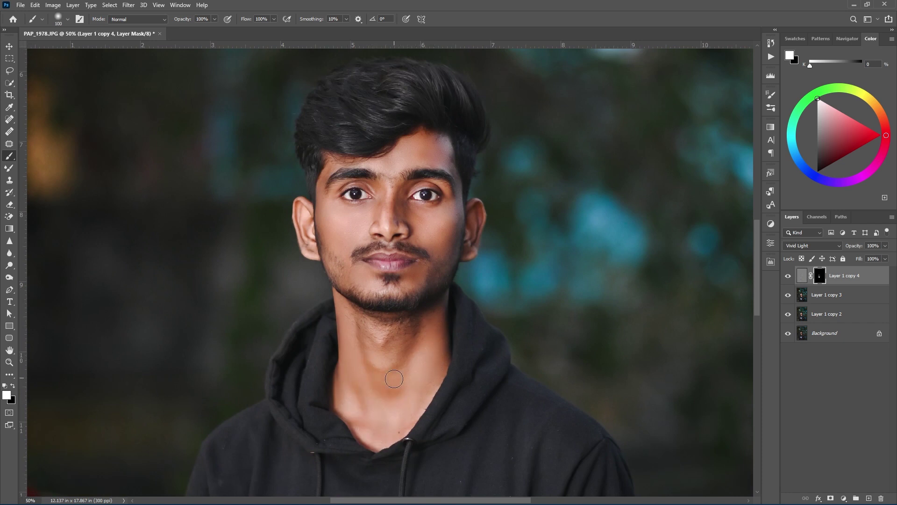
# Extend the white mask painting over the rest of the face, ears, neck and forearms.
pyautogui.scroll(1, 394, 378)
pyautogui.scroll(2, 402, 261)
pyautogui.scroll(1, 411, 151)
pyautogui.press('[')
pyautogui.press('[')
pyautogui.press('[')
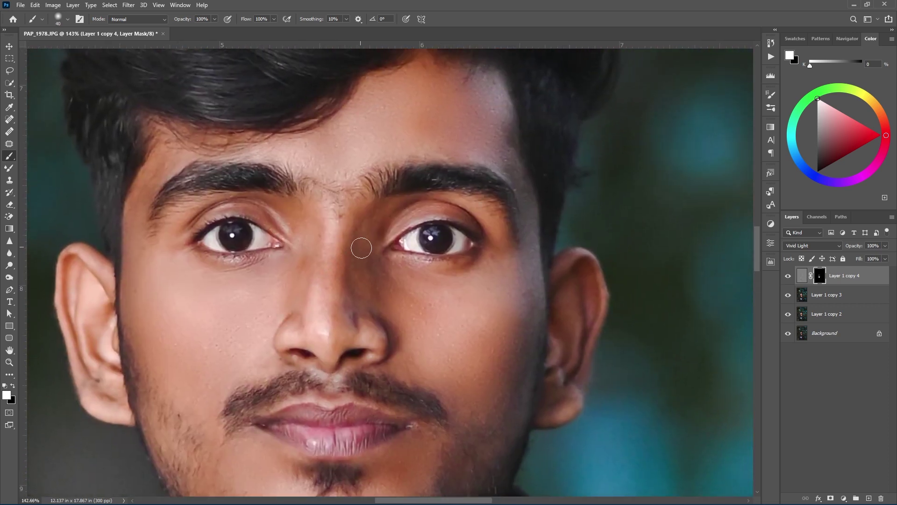
pyautogui.hotkey('ctrl', '-')
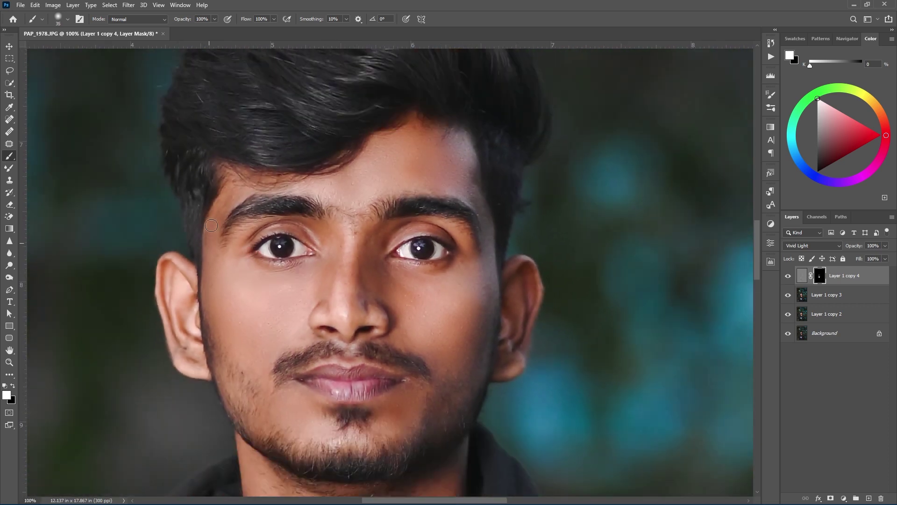
pyautogui.scroll(-5, 279, 314)
pyautogui.scroll(3, 351, 261)
pyautogui.scroll(2, 365, 273)
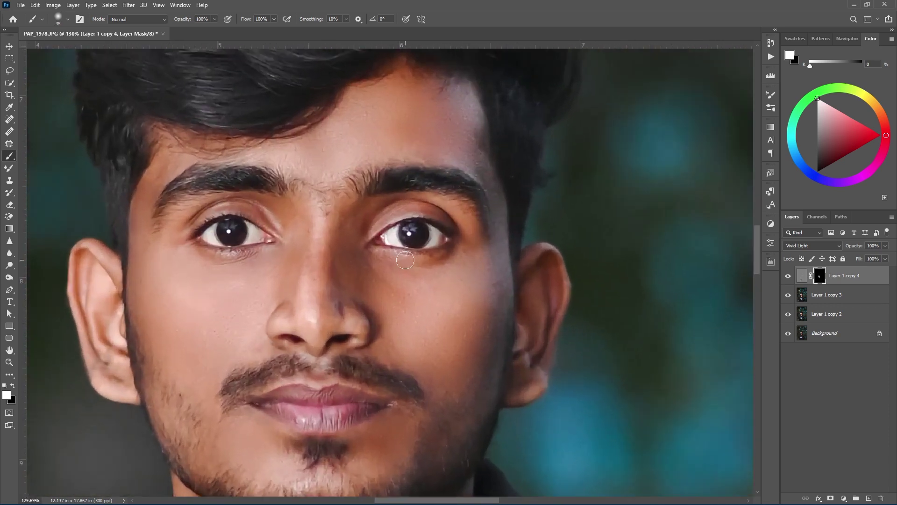
pyautogui.scroll(1, 379, 286)
pyautogui.hotkey('ctrl', '-')
pyautogui.hotkey('ctrl', '-')
pyautogui.press(']')
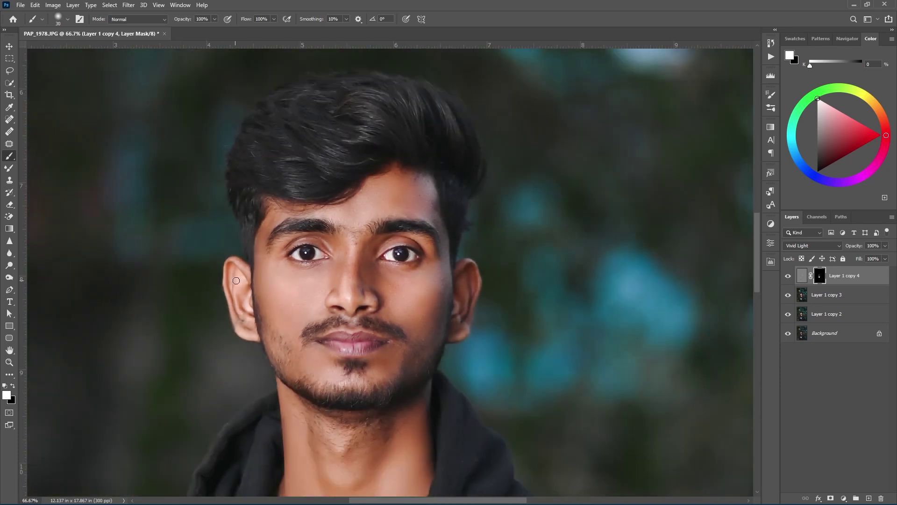
pyautogui.scroll(-2, 467, 281)
pyautogui.scroll(-4, 444, 351)
pyautogui.scroll(-1, 423, 381)
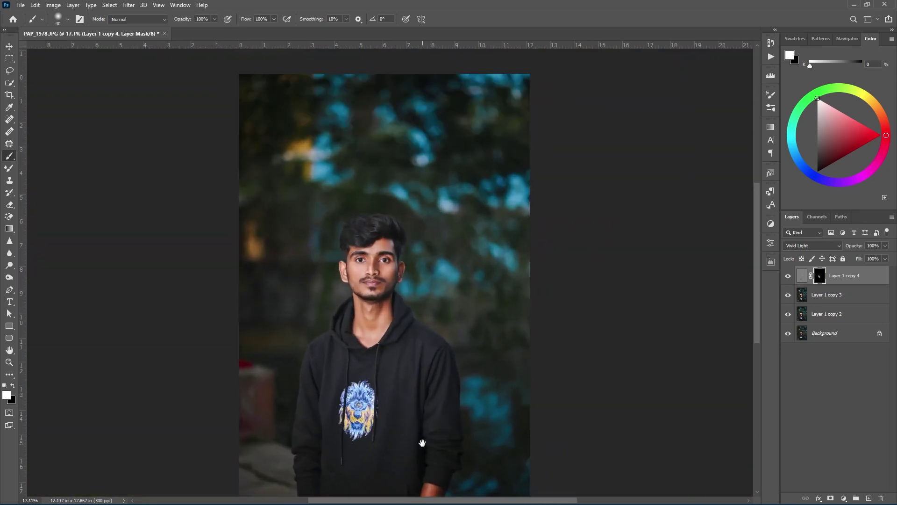
pyautogui.scroll(4, 423, 381)
pyautogui.scroll(4, 383, 331)
pyautogui.press(']')
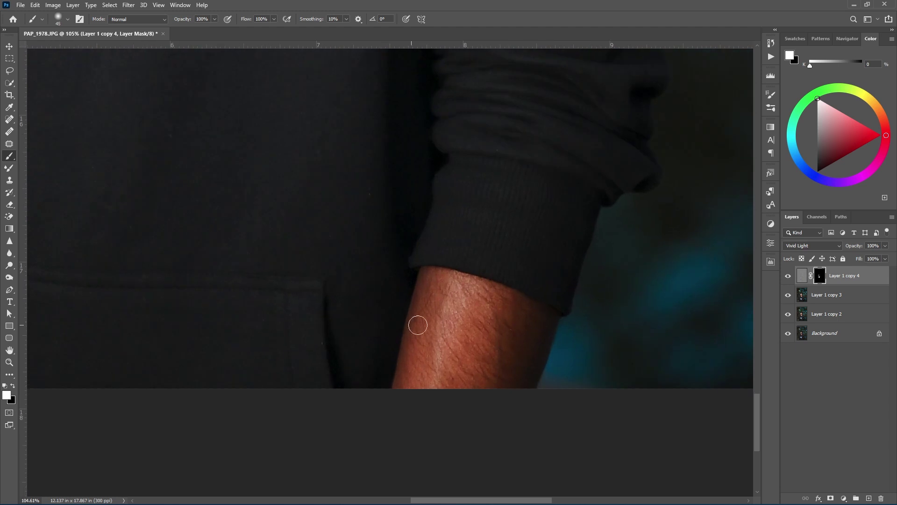
pyautogui.scroll(-3, 315, 343)
pyautogui.scroll(-1, 156, 317)
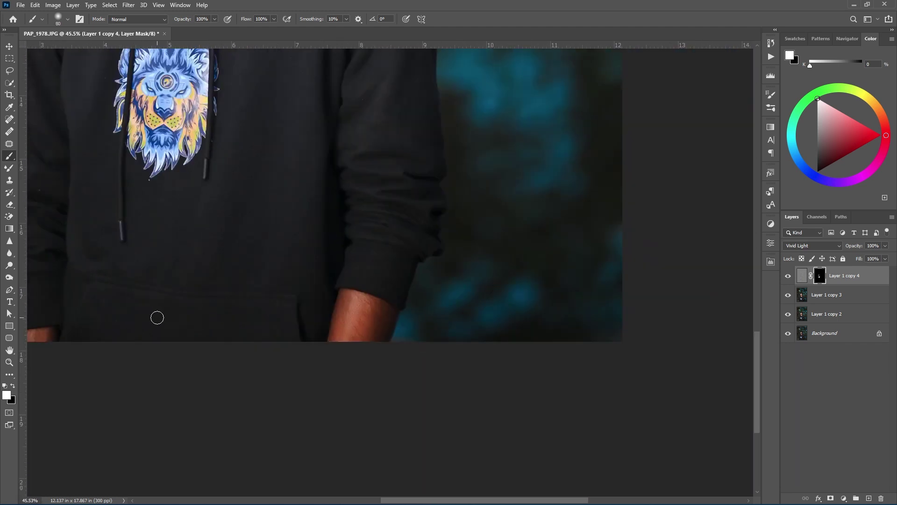
pyautogui.scroll(-1, 256, 311)
pyautogui.scroll(2, 128, 296)
pyautogui.scroll(-1, 286, 345)
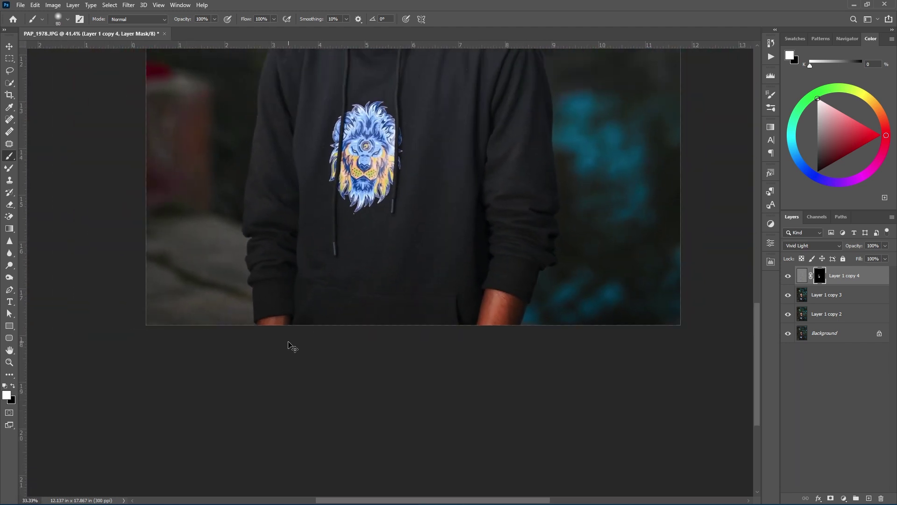
pyautogui.scroll(-3, 286, 345)
pyautogui.scroll(3, 390, 175)
pyautogui.scroll(1, 389, 175)
pyautogui.scroll(1, 390, 174)
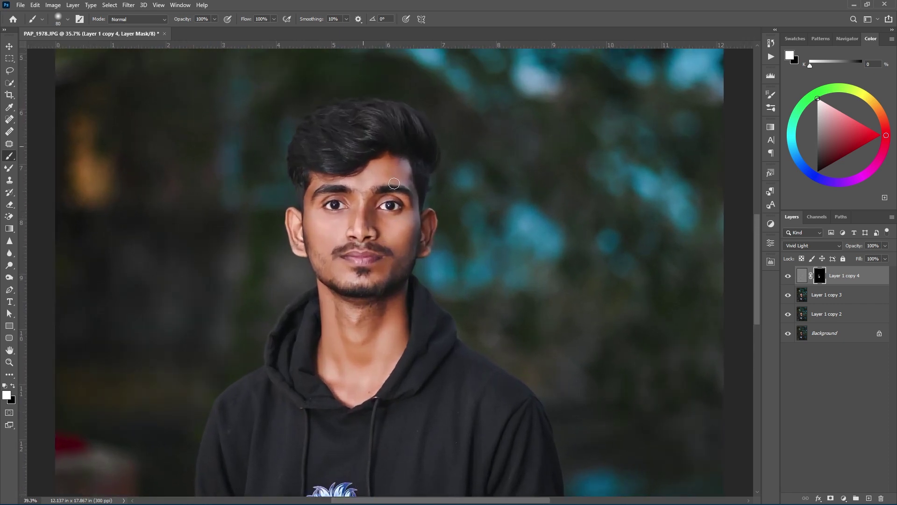
pyautogui.scroll(2, 388, 187)
# Add a Selective Color adjustment layer with Reds Black set to +2.
pyautogui.click(852, 496)
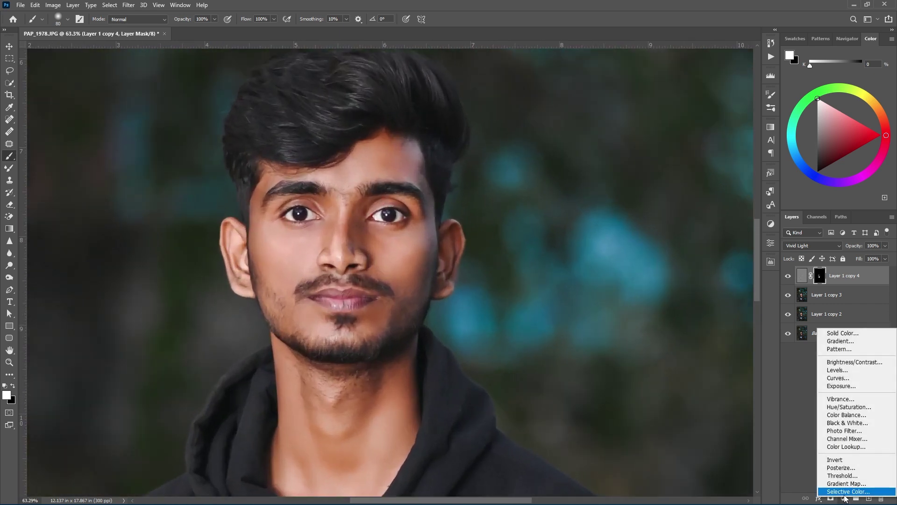
pyautogui.moveTo(687, 351); pyautogui.dragTo(681, 352)
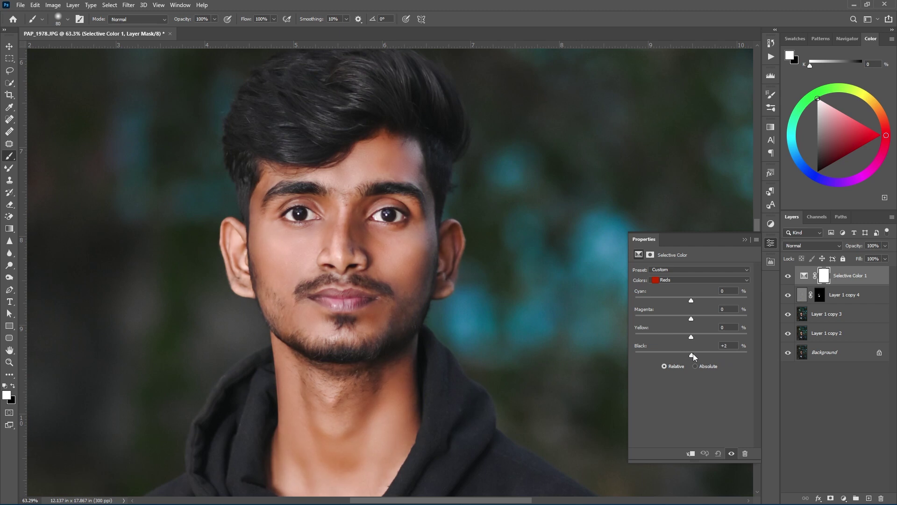
pyautogui.click(746, 240)
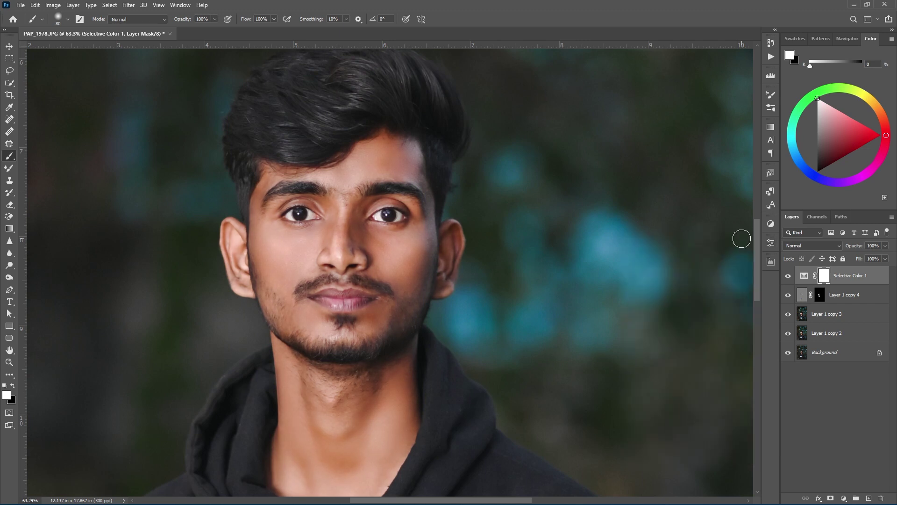
# Stamp all visible layers into a new merged Layer 1 with Ctrl+Alt+Shift+E.
pyautogui.hotkey('ctrl', 'shift', 'alt', 'e')
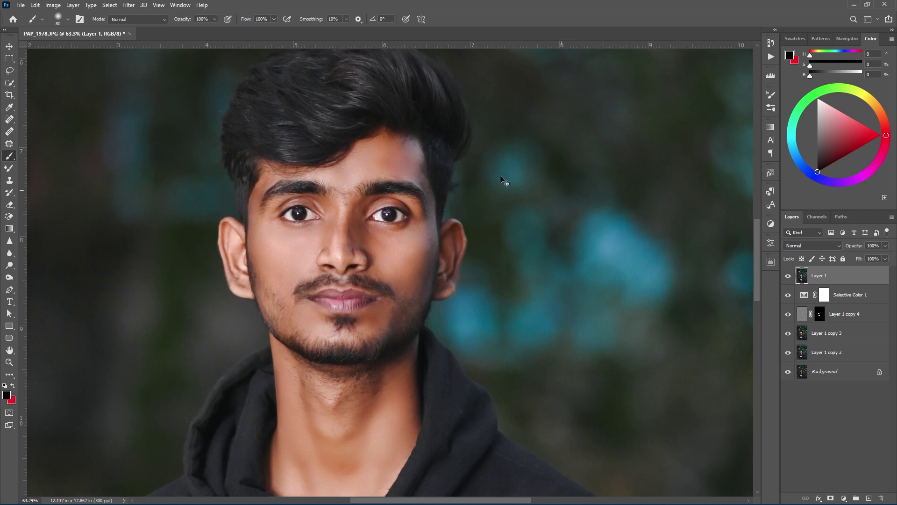
pyautogui.scroll(3, 343, 179)
pyautogui.scroll(3, 344, 179)
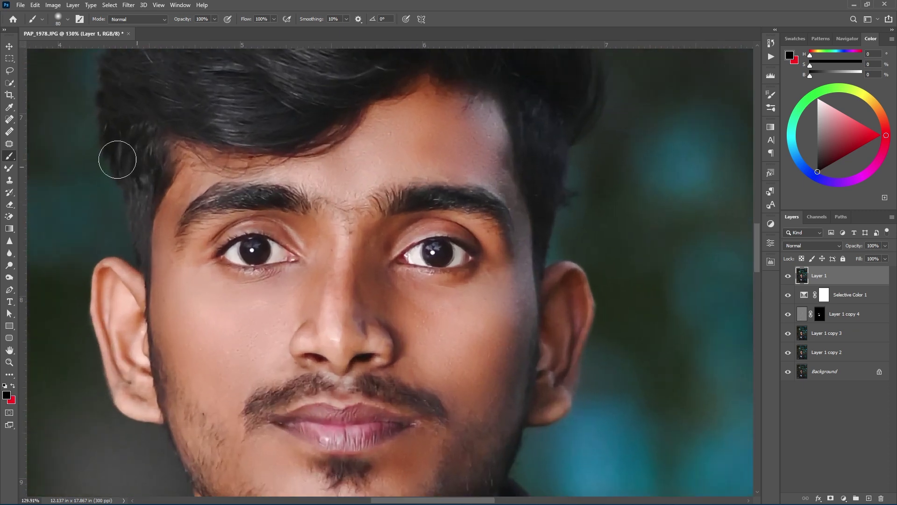
# Select the Mixer Brush at about 50 px and frame the face and neck.
pyautogui.click(10, 168)
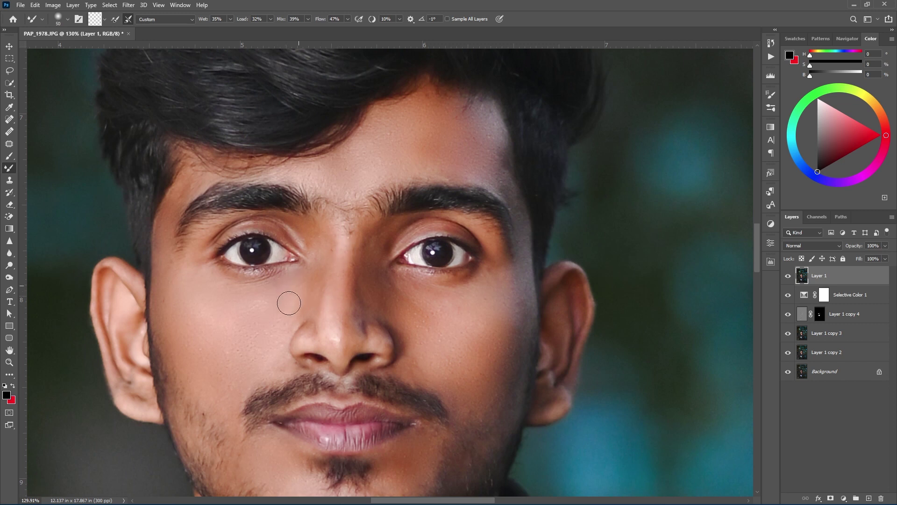
pyautogui.press(']')
pyautogui.press(']')
pyautogui.press(']')
pyautogui.press('[')
pyautogui.press('[')
pyautogui.press(']')
pyautogui.press(']')
pyautogui.hotkey('ctrl', '-')
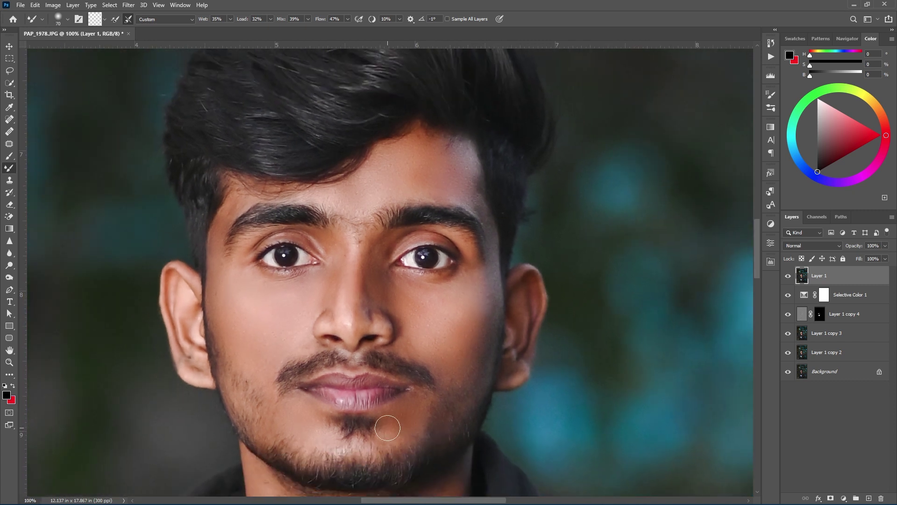
pyautogui.press('[')
pyautogui.press('[')
pyautogui.press(']')
pyautogui.hotkey('ctrl', '-')
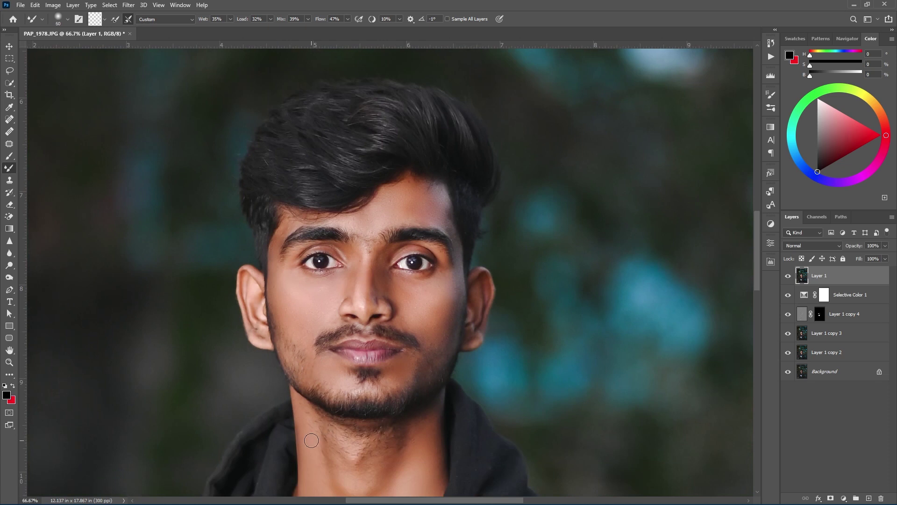
# Blend the skin on the cheeks, chin and neck with a 90–100 px mixer brush.
pyautogui.moveTo(340, 467); pyautogui.dragTo(322, 387)
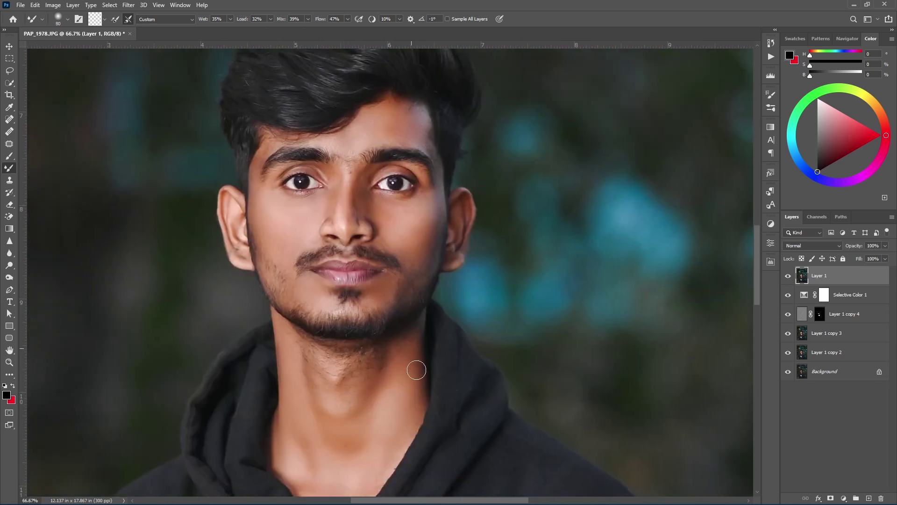
pyautogui.scroll(-3, 414, 420)
pyautogui.scroll(5, 348, 302)
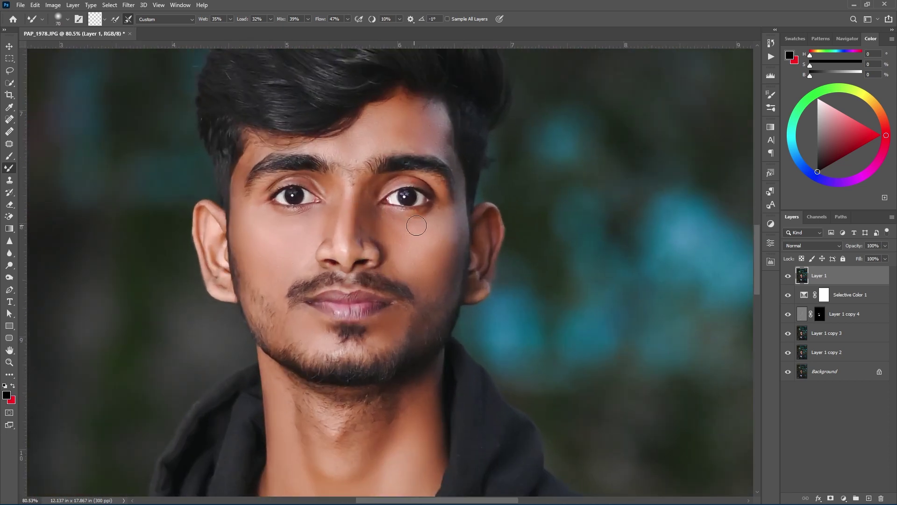
pyautogui.scroll(-1, 419, 259)
pyautogui.press(']')
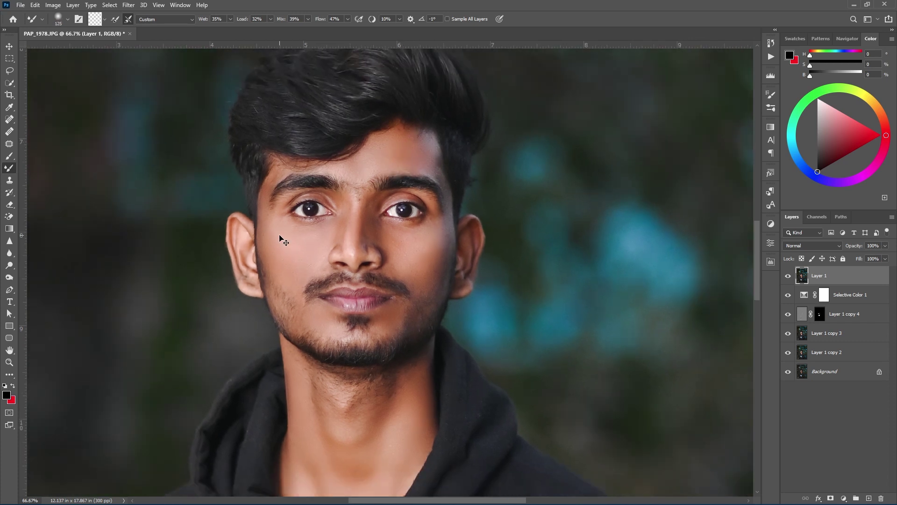
pyautogui.scroll(-1, 296, 271)
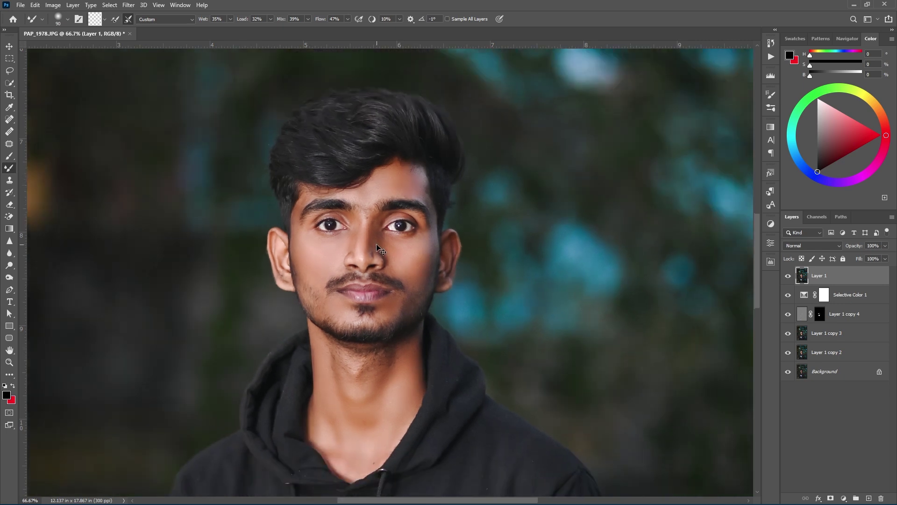
pyautogui.scroll(-1, 372, 348)
pyautogui.scroll(1, 372, 348)
pyautogui.press(']')
pyautogui.scroll(-2, 337, 342)
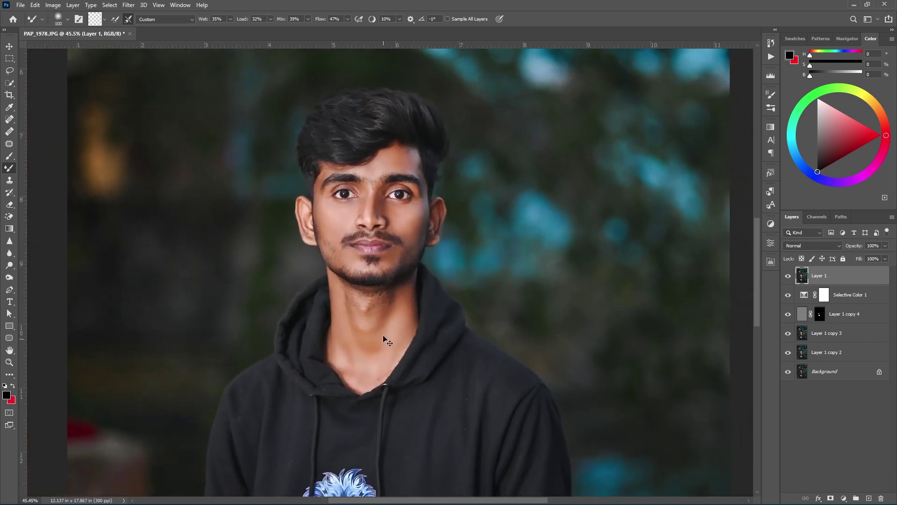
pyautogui.scroll(-1, 374, 341)
pyautogui.scroll(1, 369, 304)
pyautogui.scroll(3, 348, 276)
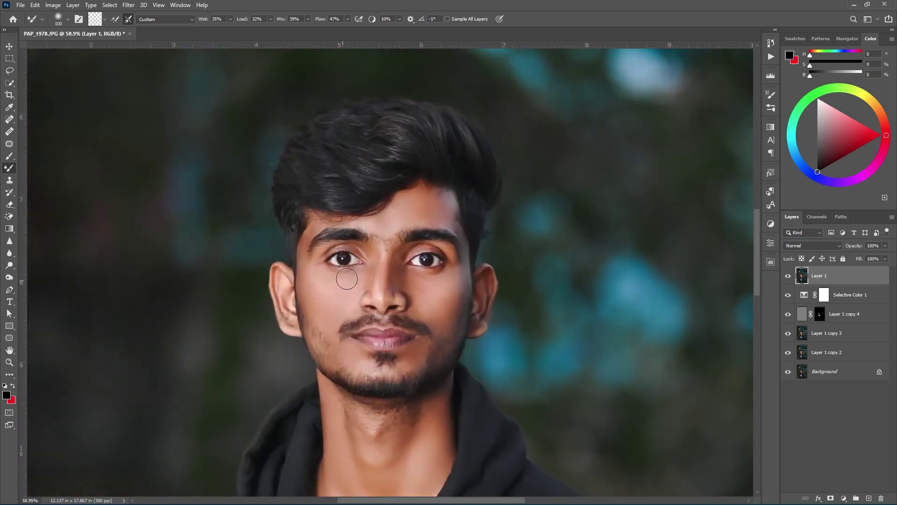
pyautogui.scroll(3, 346, 272)
# Duplicate Layer 1 and apply SkinFiner's default preset with Fine smoothing at +21.
pyautogui.hotkey('ctrl', 'j')
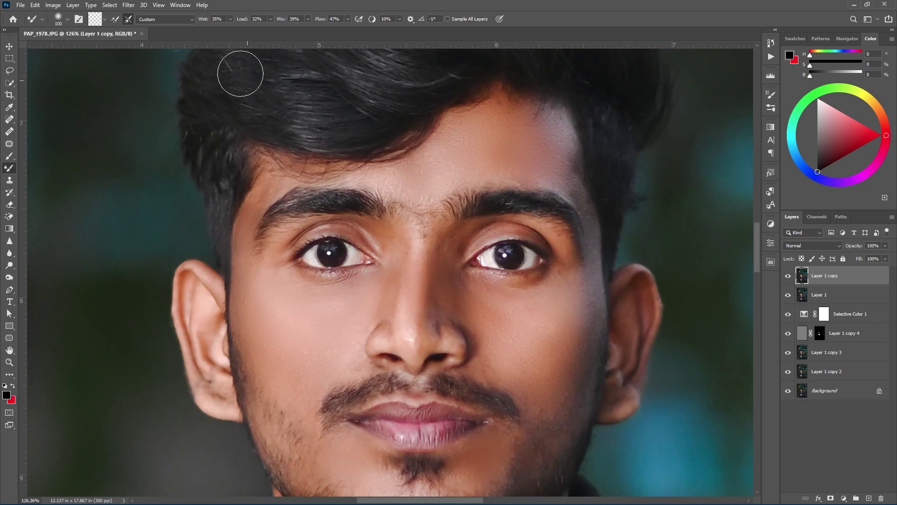
pyautogui.click(128, 5)
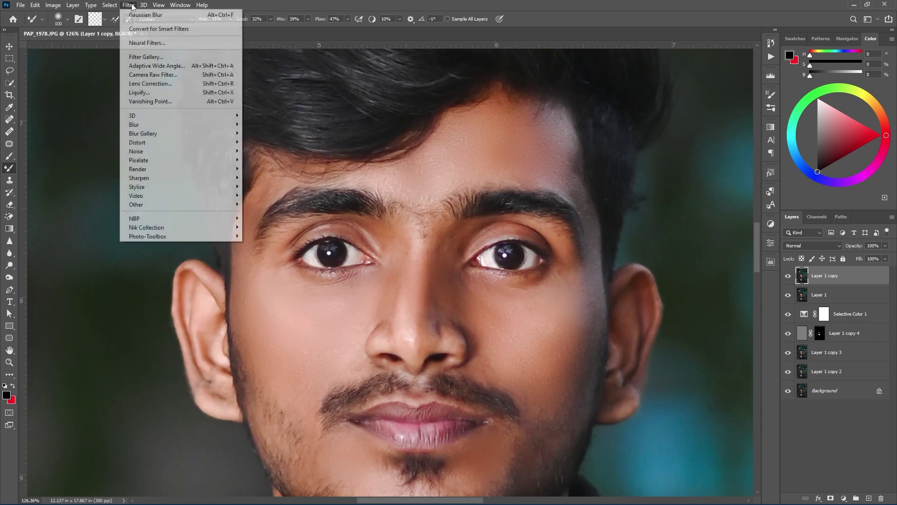
pyautogui.click(261, 236)
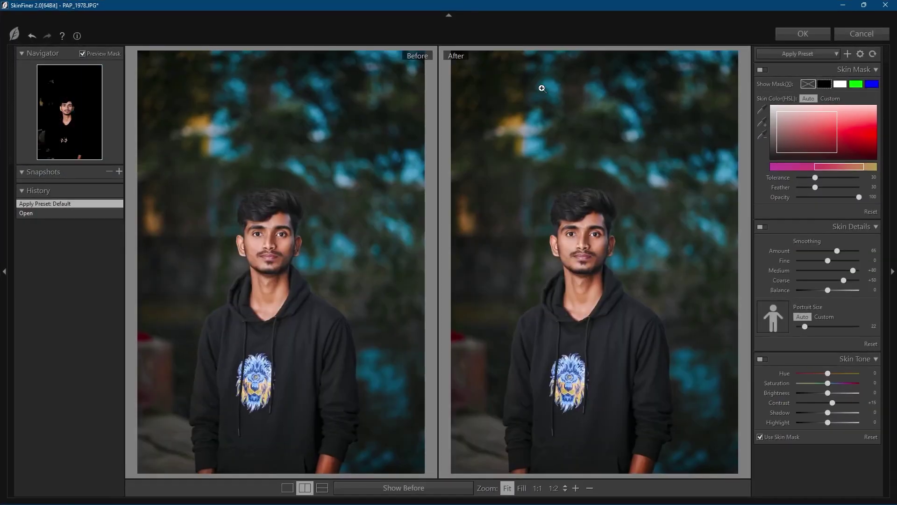
pyautogui.click(594, 244)
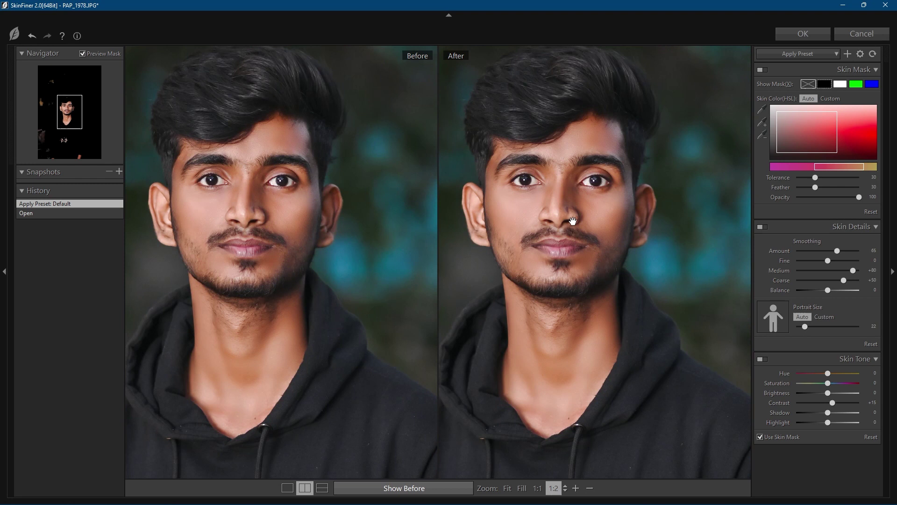
pyautogui.moveTo(576, 224); pyautogui.dragTo(608, 229)
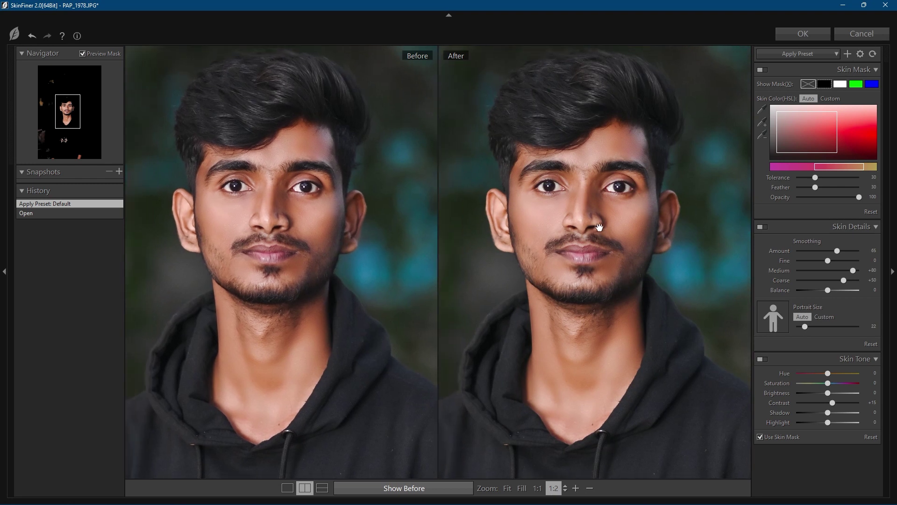
pyautogui.moveTo(822, 256); pyautogui.dragTo(834, 263)
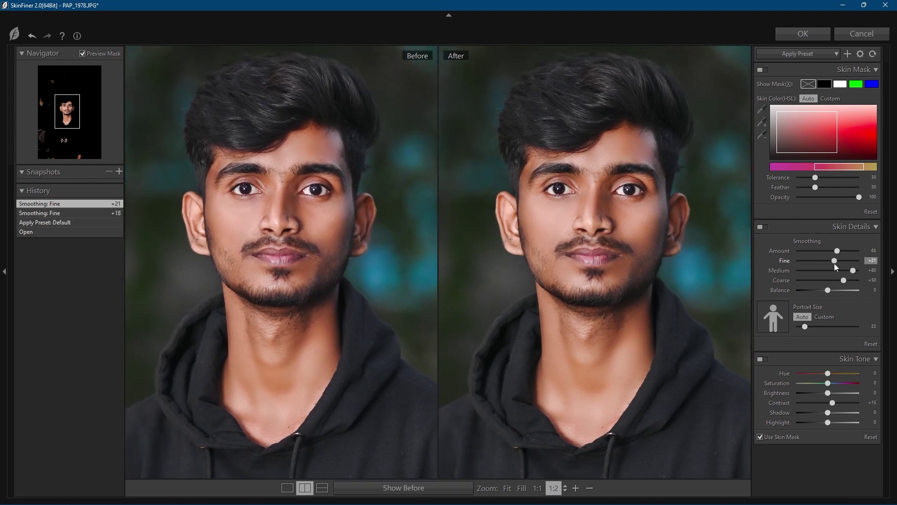
pyautogui.click(807, 34)
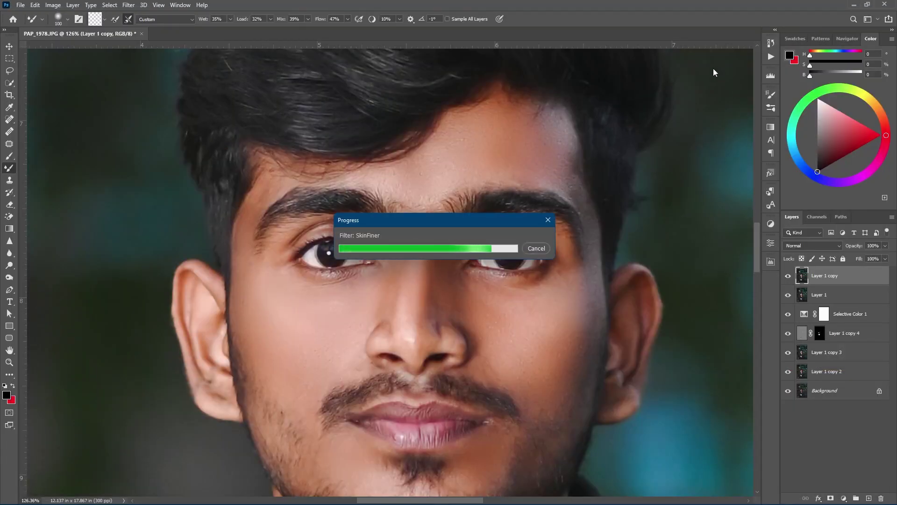
# Add a black mask to the SkinFiner Layer 1 copy and paint on it with a 70–90 px brush.
pyautogui.scroll(-3, 436, 223)
pyautogui.scroll(-3, 435, 223)
pyautogui.scroll(2, 435, 224)
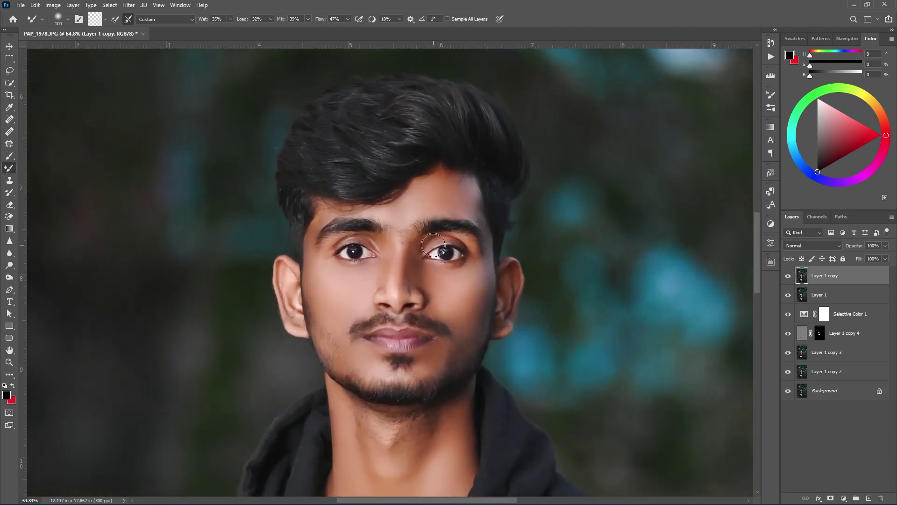
pyautogui.scroll(1, 436, 223)
pyautogui.keyDown('alt'); pyautogui.click(831, 497); pyautogui.keyUp('alt')
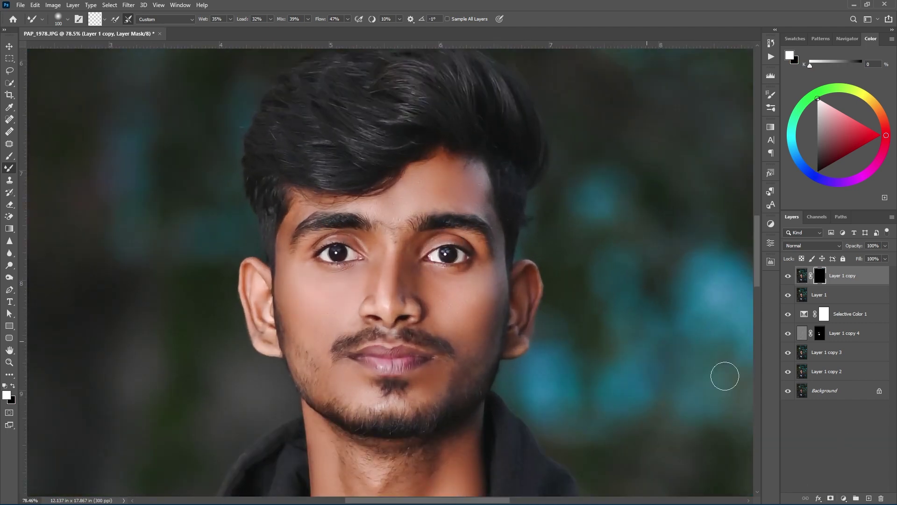
pyautogui.scroll(2, 622, 360)
pyautogui.click(9, 156)
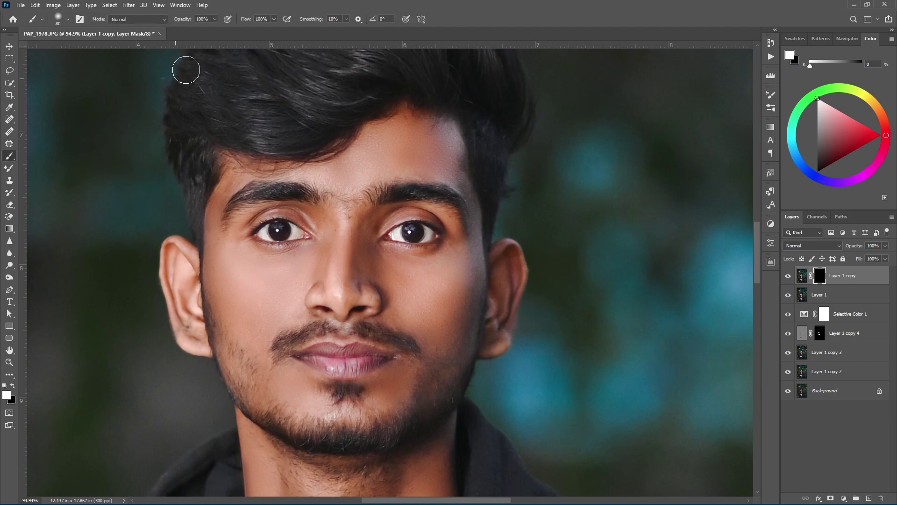
pyautogui.scroll(2, 436, 295)
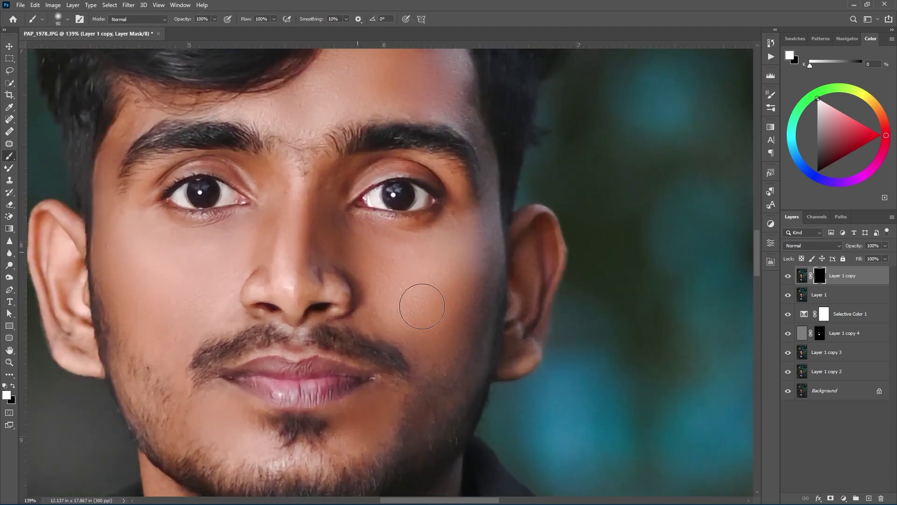
pyautogui.press(']')
pyautogui.scroll(-1, 250, 291)
pyautogui.press('[')
pyautogui.press('[')
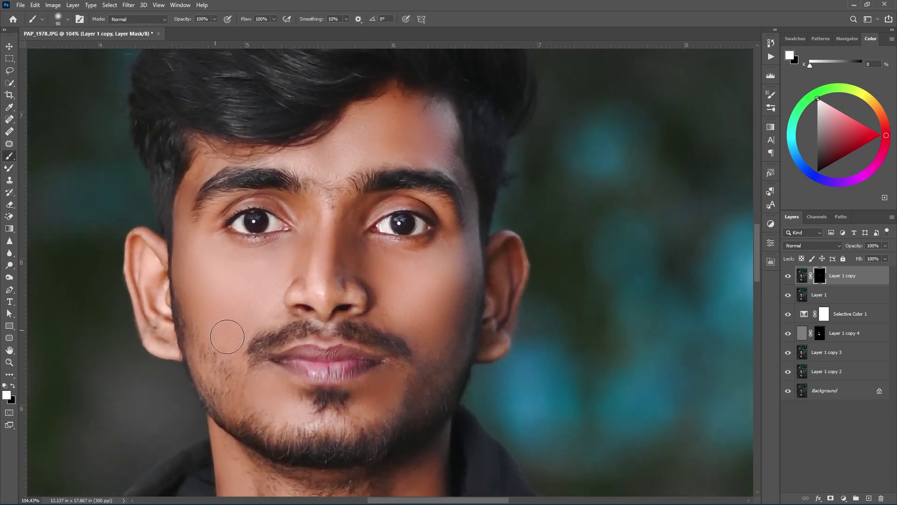
pyautogui.press(']')
pyautogui.press(']')
pyautogui.press('[')
pyautogui.press('[')
pyautogui.press('[')
pyautogui.press('[')
pyautogui.press('[')
# Keep painting the smoothing through the mask, including the lower half of the photo.
pyautogui.scroll(-1, 398, 328)
pyautogui.scroll(-3, 411, 275)
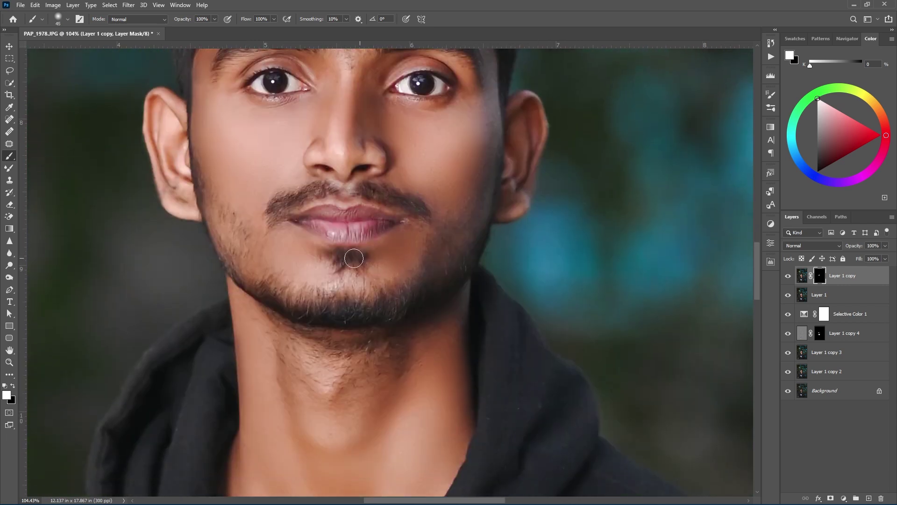
pyautogui.press(']')
pyautogui.scroll(-2, 296, 320)
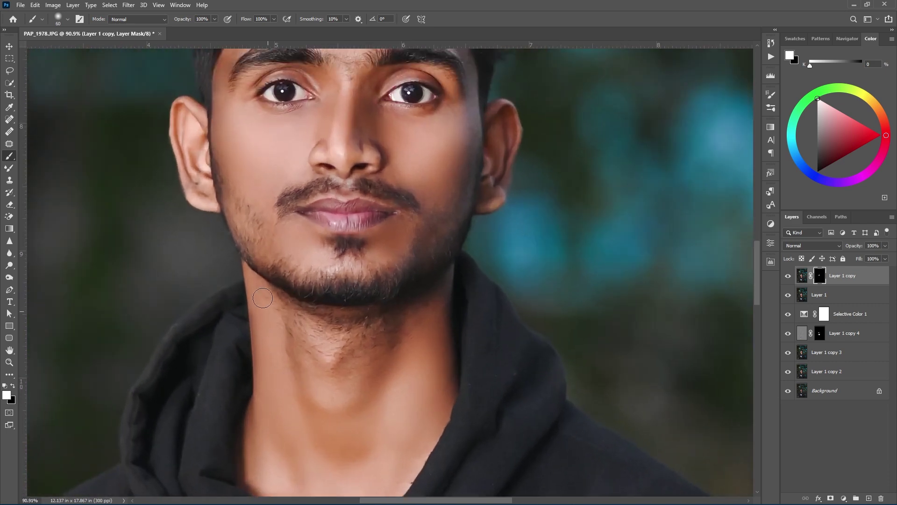
pyautogui.press(']')
pyautogui.press(']')
pyautogui.scroll(-1, 421, 355)
pyautogui.scroll(-1, 401, 393)
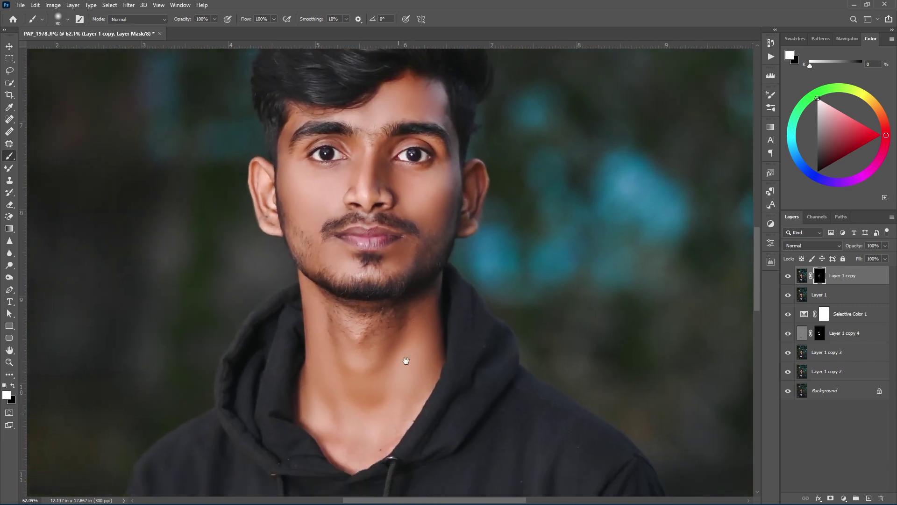
pyautogui.scroll(-1, 407, 357)
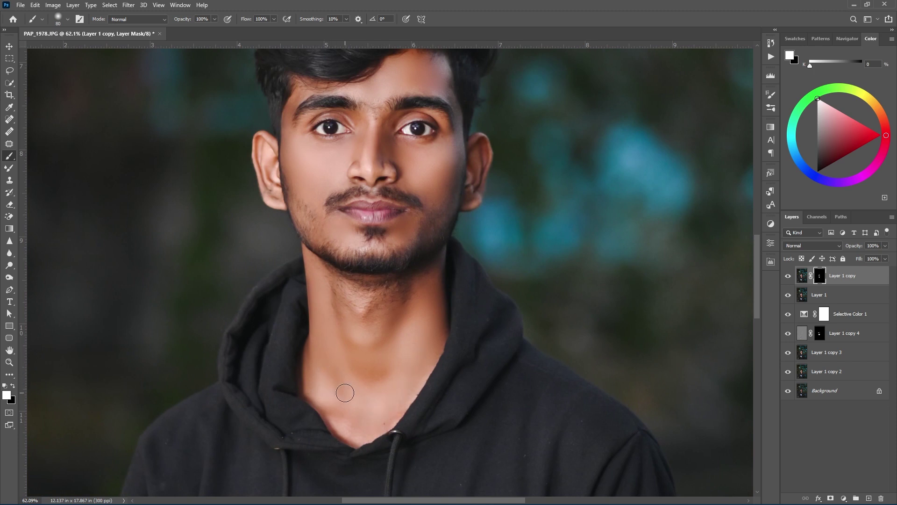
pyautogui.scroll(-3, 350, 391)
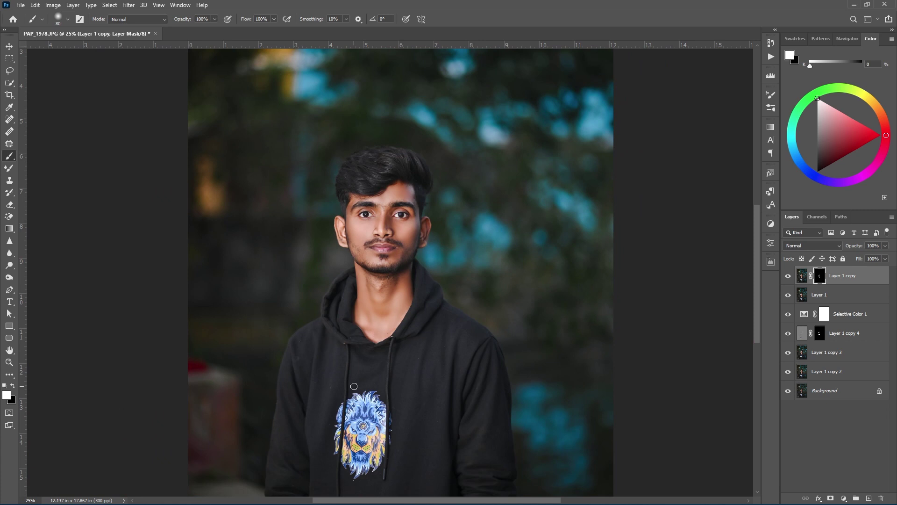
pyautogui.scroll(-1, 354, 386)
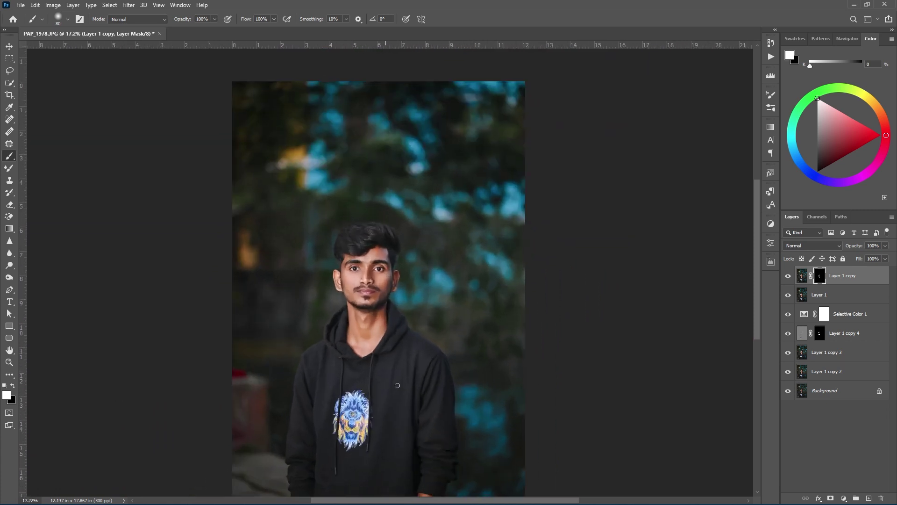
pyautogui.scroll(1, 412, 425)
pyautogui.moveTo(413, 425); pyautogui.dragTo(423, 307)
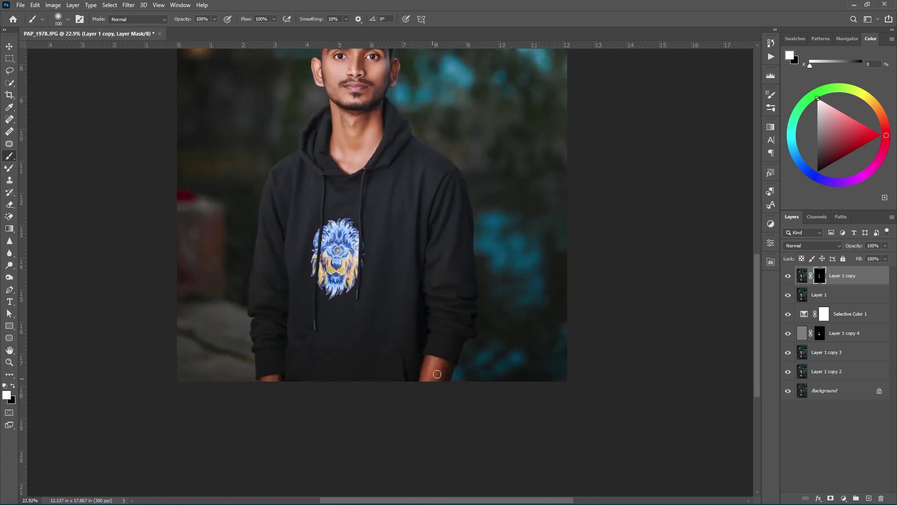
pyautogui.scroll(-1, 272, 375)
pyautogui.scroll(1, 327, 281)
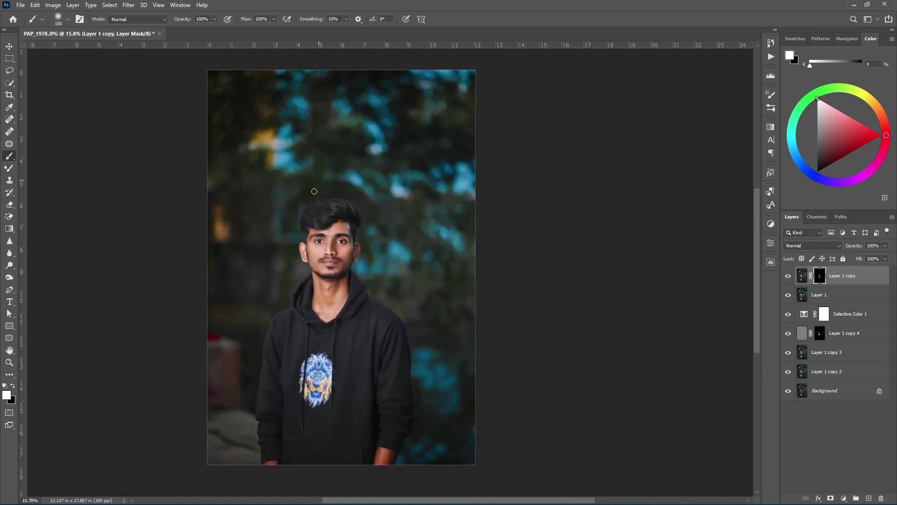
pyautogui.scroll(5, 346, 262)
pyautogui.scroll(1, 356, 264)
pyautogui.scroll(3, 380, 266)
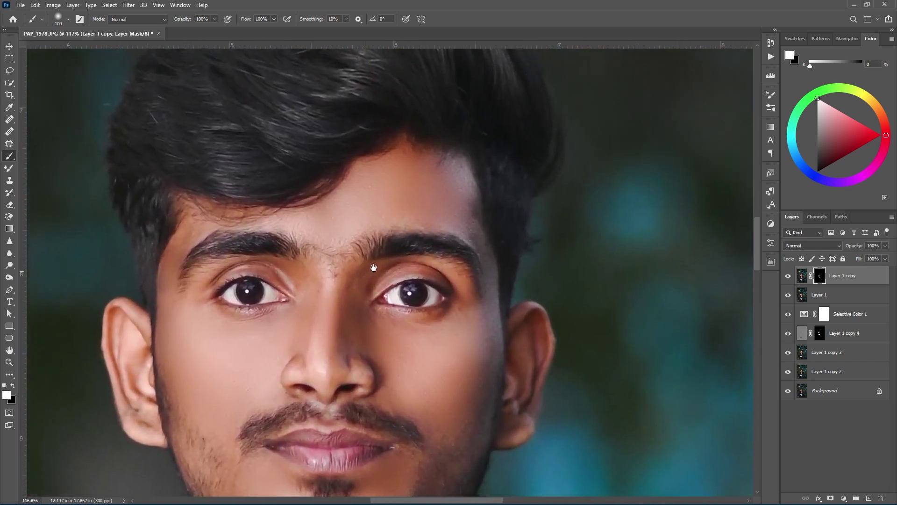
# Stamp all visible layers into a new merged Layer 2 at the top of the stack.
pyautogui.hotkey('ctrl', 'shift', 'alt', 'e')
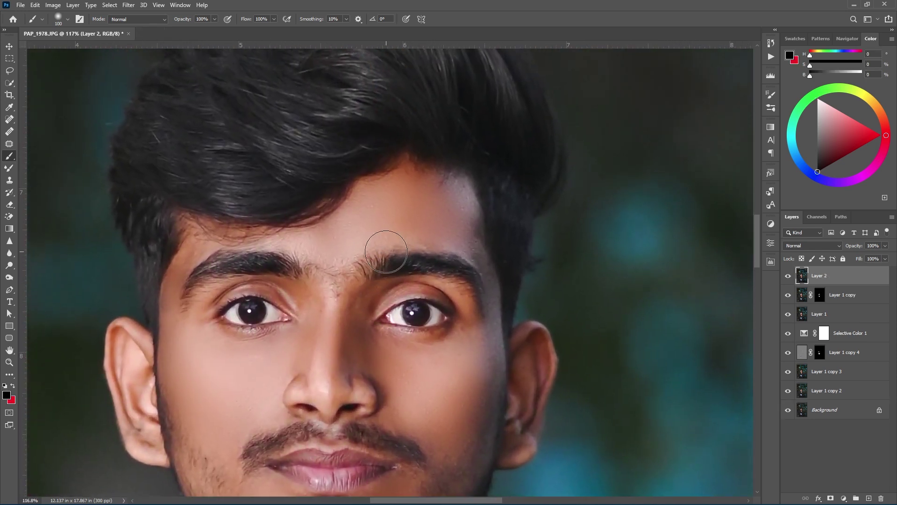
pyautogui.scroll(-1, 381, 299)
pyautogui.scroll(-3, 387, 312)
pyautogui.scroll(2, 387, 311)
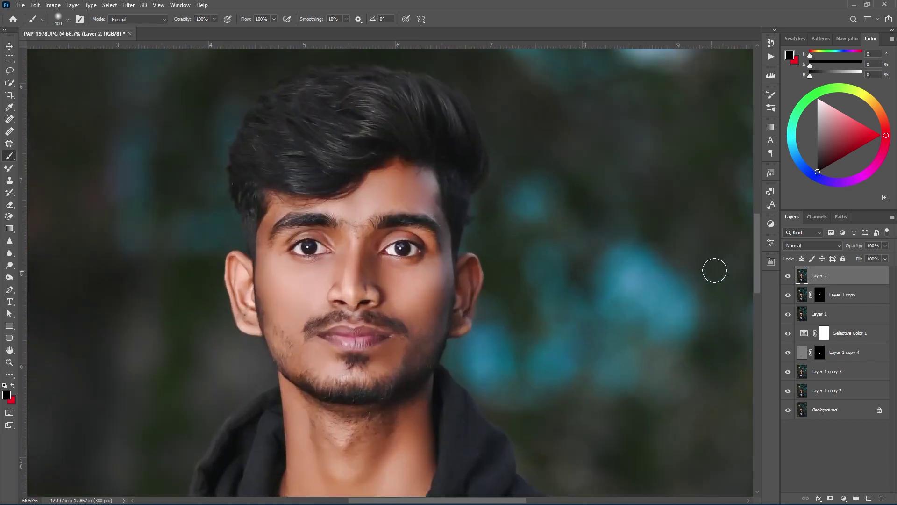
# Create a Retouch Pro Dodge & Burn group and target its Dodge layer with 8% brush opacity.
pyautogui.click(771, 262)
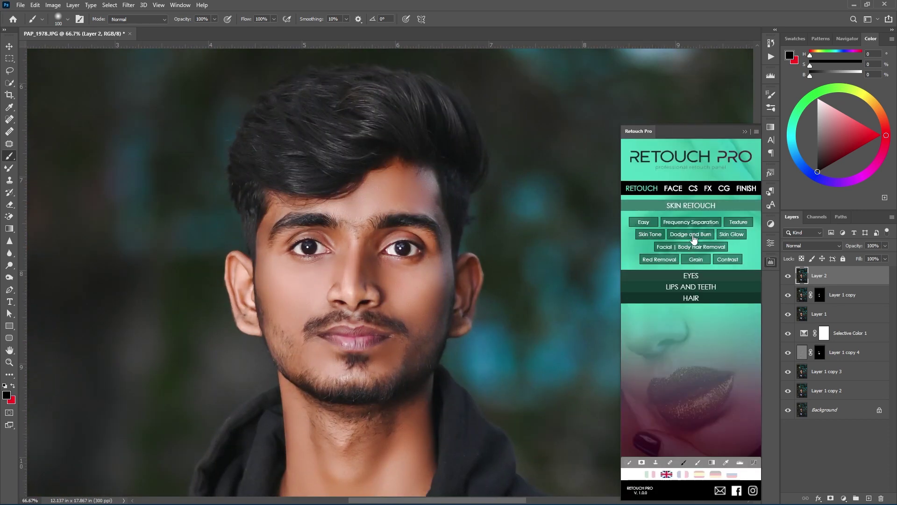
pyautogui.click(694, 235)
pyautogui.click(799, 276)
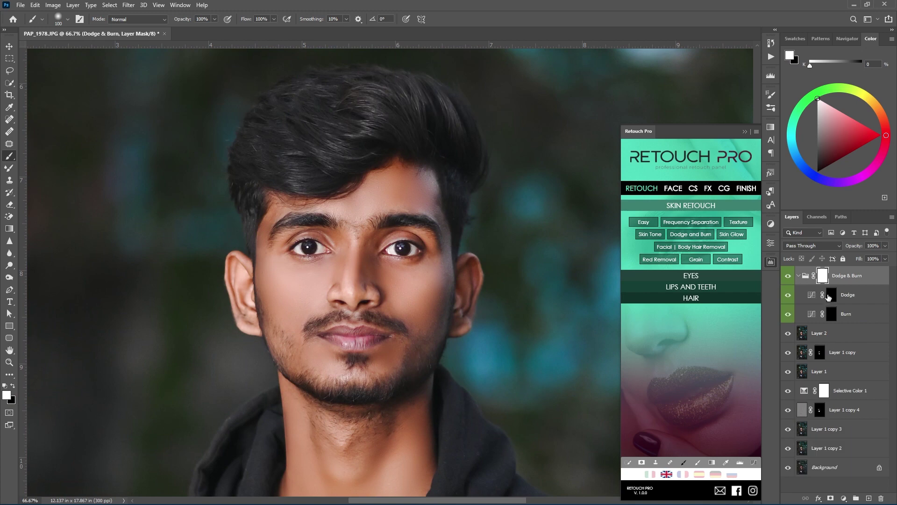
pyautogui.click(848, 294)
pyautogui.scroll(2, 411, 222)
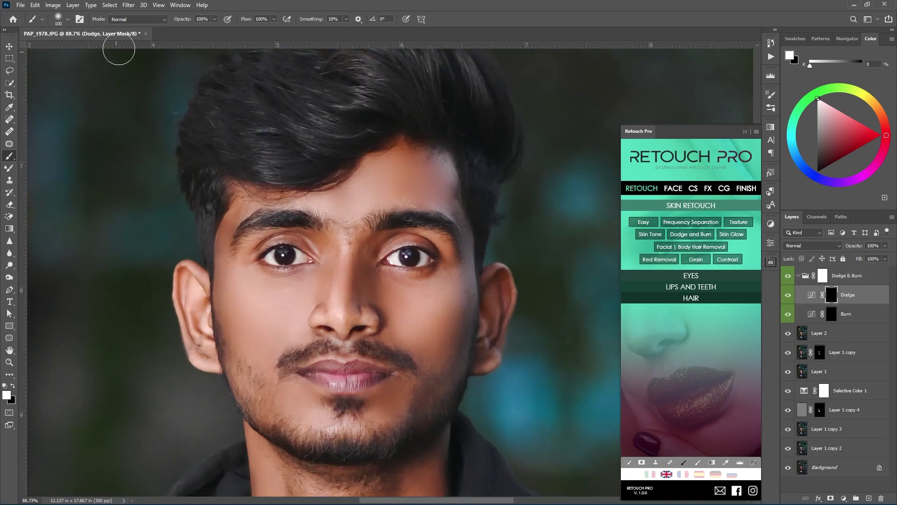
pyautogui.moveTo(185, 19); pyautogui.dragTo(160, 69)
# Dodge highlights on the face, lips, chin and neck with a 45–150 px white brush.
pyautogui.press('[')
pyautogui.scroll(2, 386, 330)
pyautogui.press('[')
pyautogui.press('[')
pyautogui.press('[')
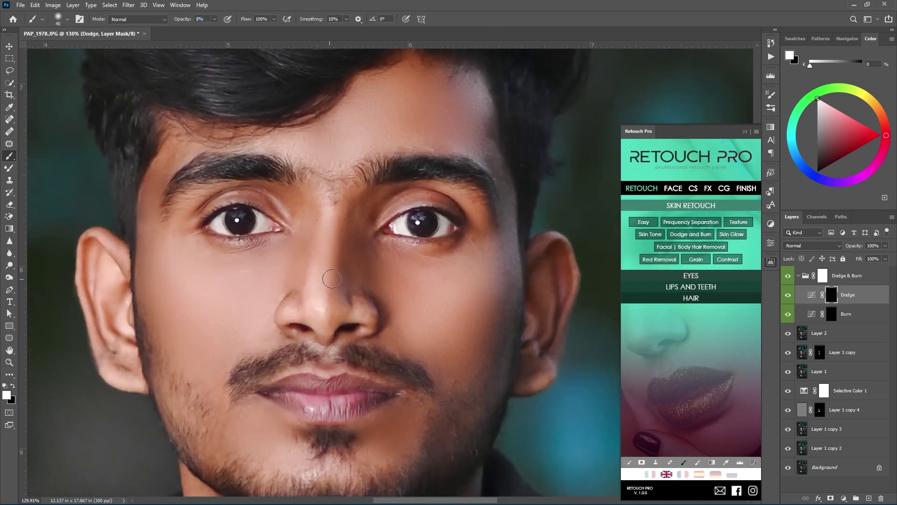
pyautogui.scroll(-3, 332, 278)
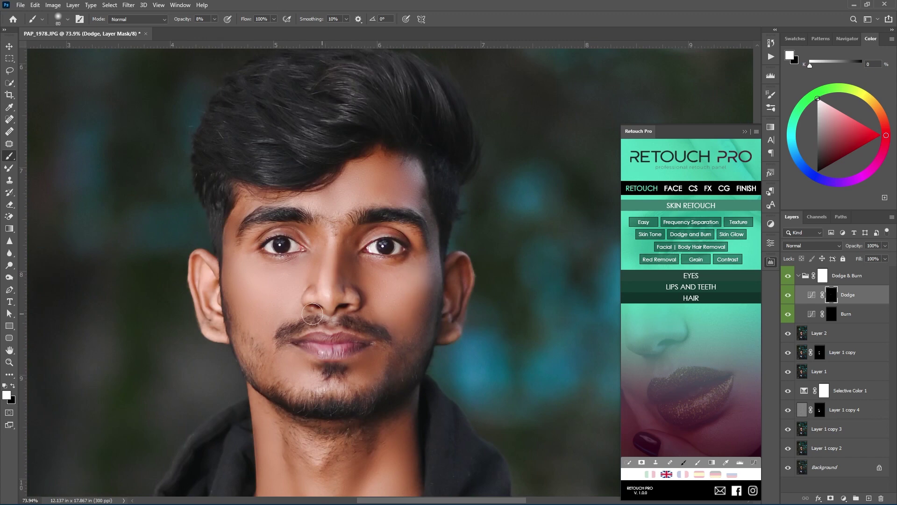
pyautogui.press(']')
pyautogui.press(']')
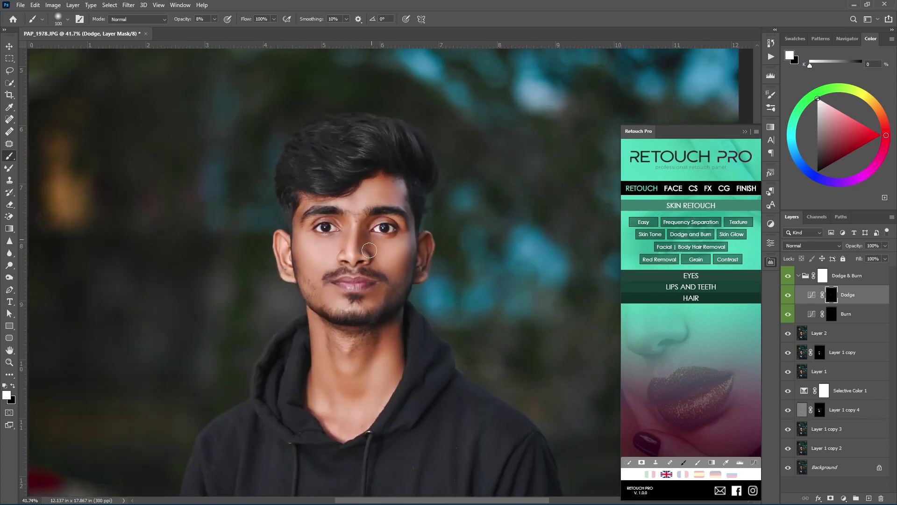
pyautogui.moveTo(451, 204); pyautogui.dragTo(384, 263)
pyautogui.press(']')
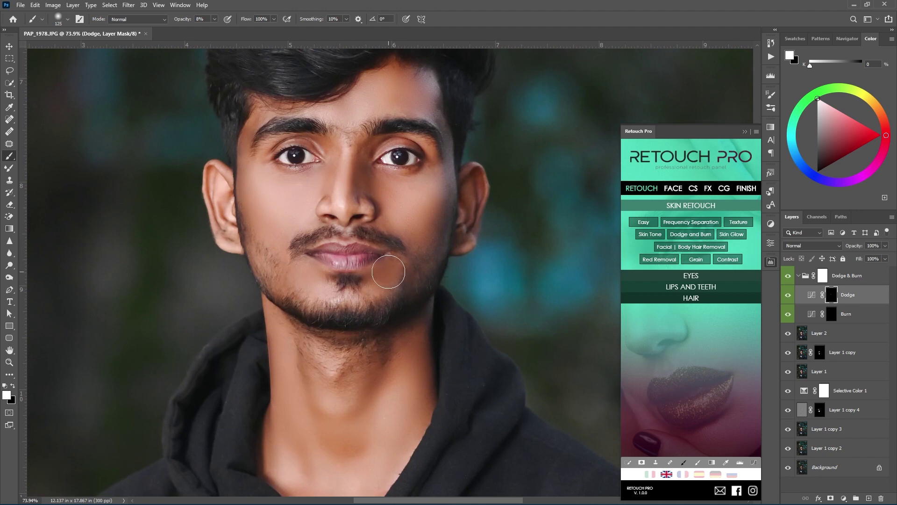
pyautogui.scroll(-2, 290, 289)
pyautogui.scroll(2, 292, 345)
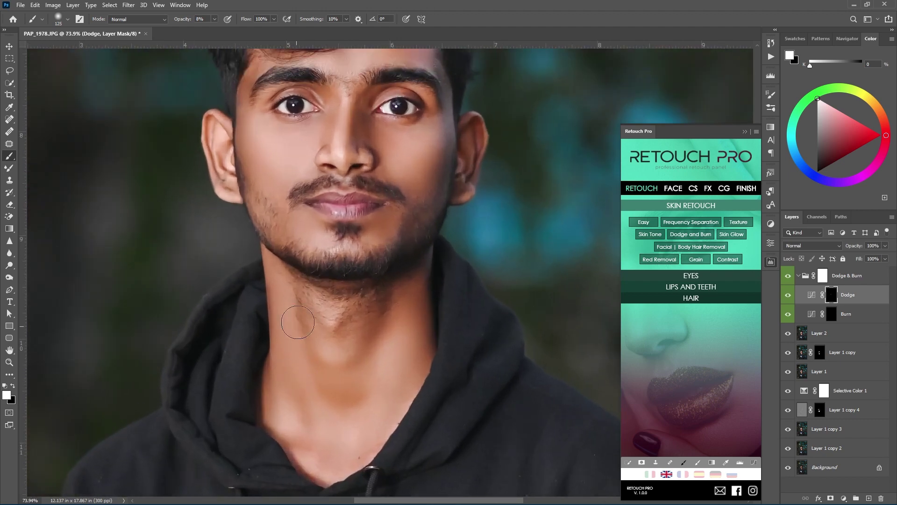
pyautogui.press(']')
pyautogui.scroll(-2, 395, 320)
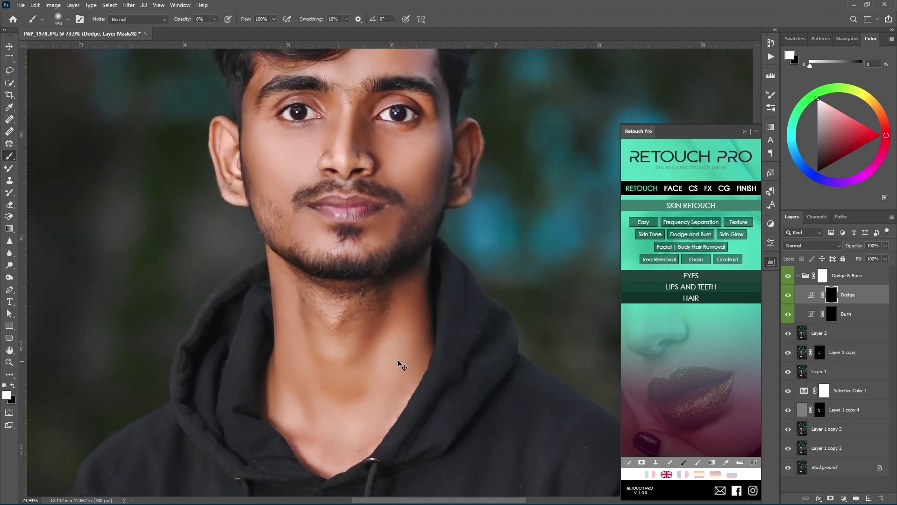
pyautogui.scroll(-2, 323, 229)
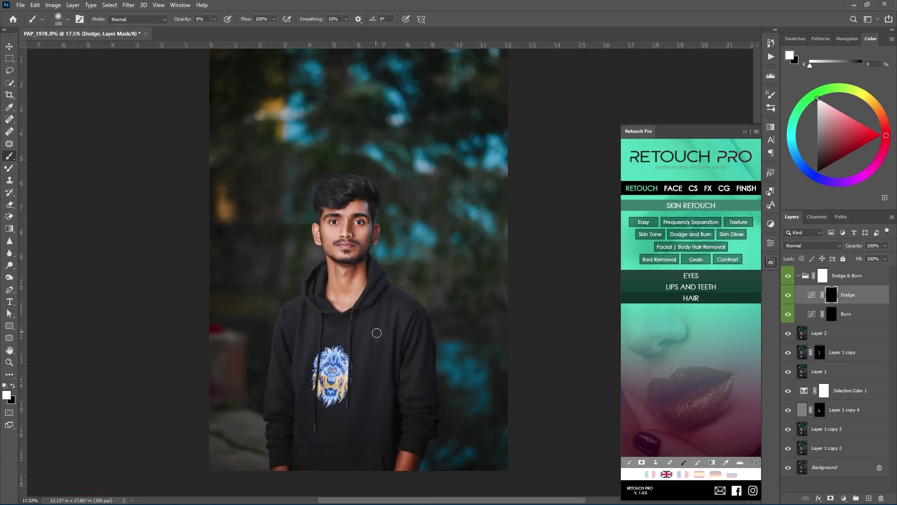
pyautogui.scroll(-1, 367, 296)
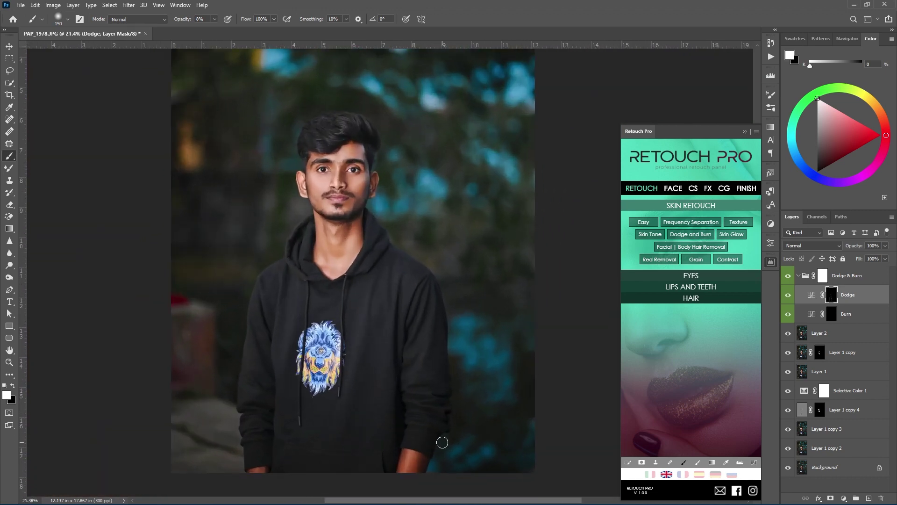
pyautogui.scroll(1, 357, 358)
pyautogui.press('[')
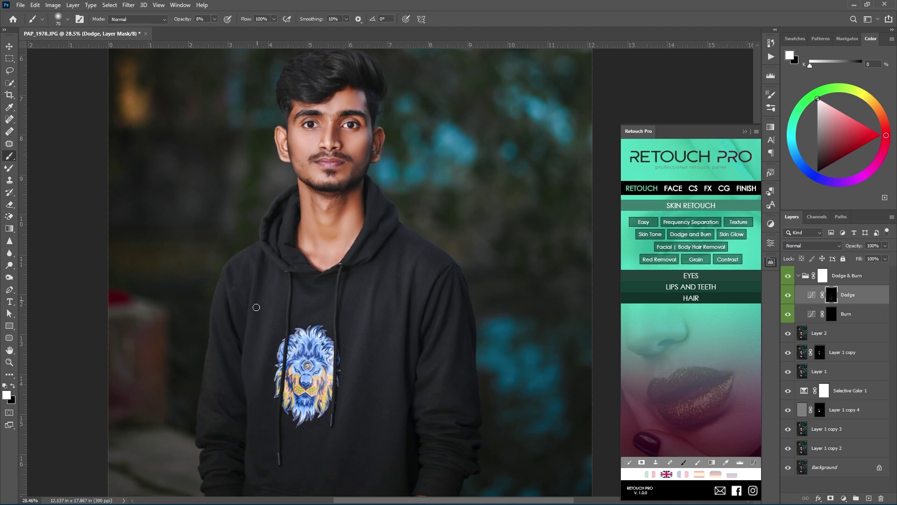
pyautogui.scroll(-1, 271, 394)
# Select the Burn layer and darken shadow areas with a low-opacity soft brush.
pyautogui.click(817, 317)
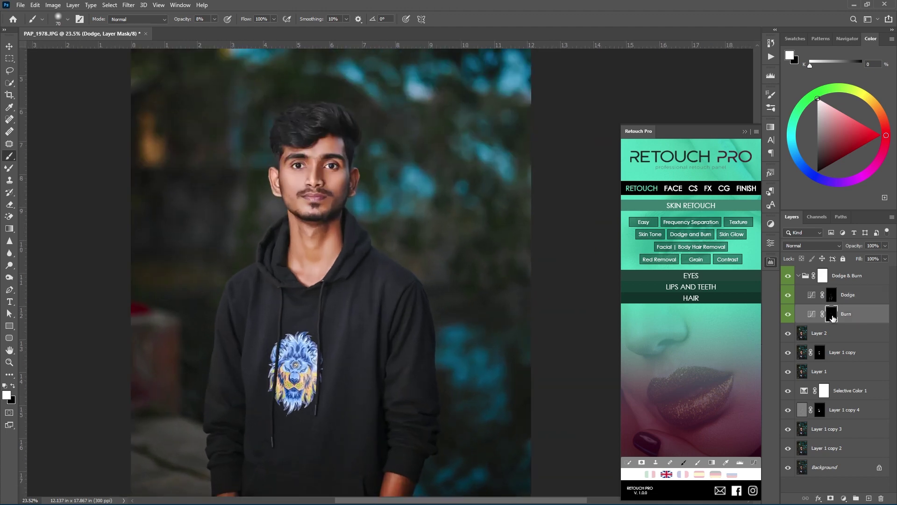
pyautogui.scroll(2, 417, 348)
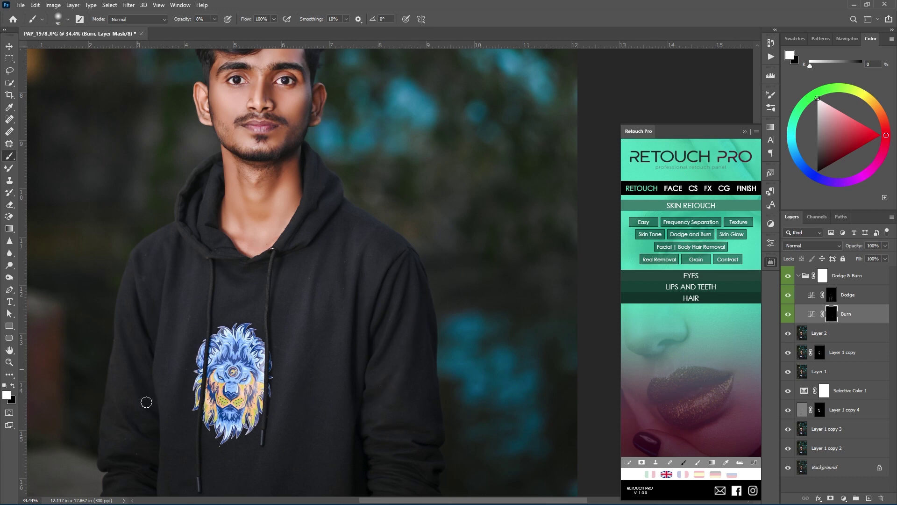
pyautogui.scroll(-1, 206, 353)
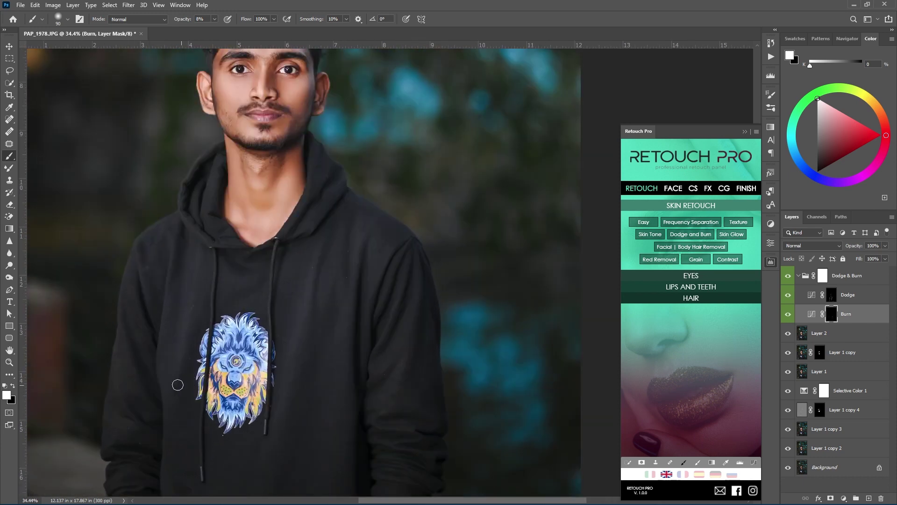
pyautogui.scroll(1, 177, 383)
pyautogui.scroll(1, 176, 376)
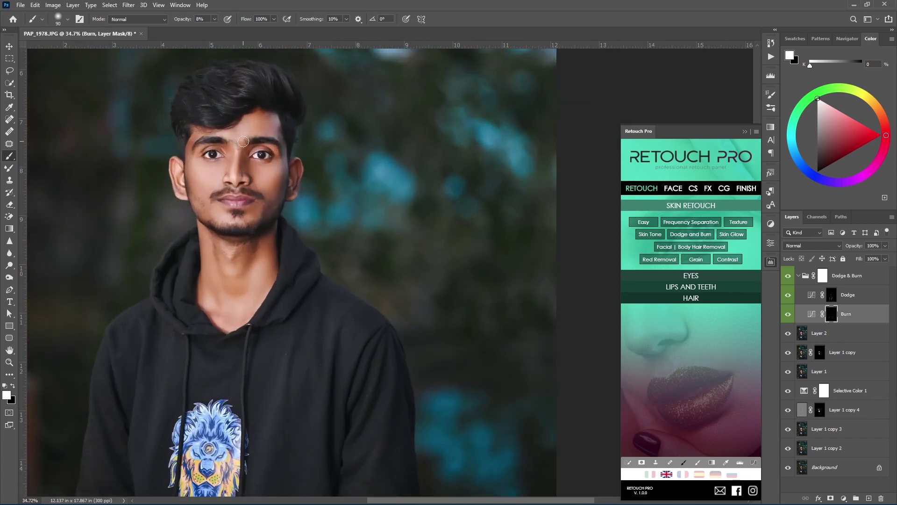
pyautogui.scroll(1, 236, 132)
pyautogui.scroll(2, 276, 224)
pyautogui.scroll(1, 275, 224)
# Burn fine detail around the eyes, then wider head and hoodie areas at brush sizes 70 and 175.
pyautogui.press('[')
pyautogui.press('[')
pyautogui.press('[')
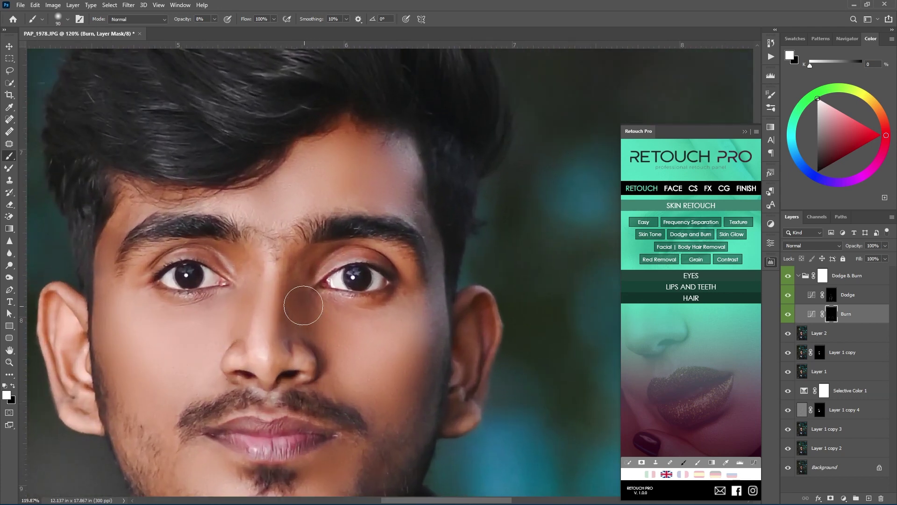
pyautogui.scroll(2, 296, 250)
pyautogui.scroll(-3, 285, 344)
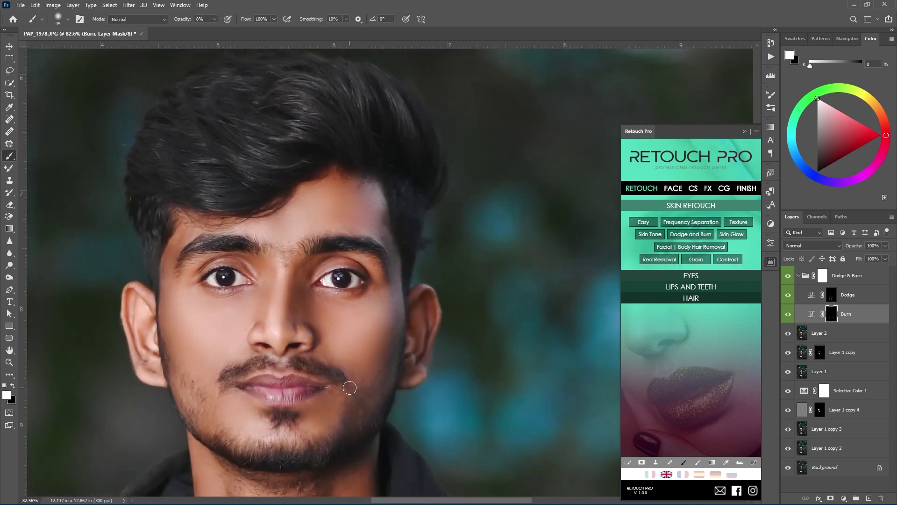
pyautogui.press(']')
pyautogui.press(']')
pyautogui.hotkey('ctrl', '-')
pyautogui.hotkey('ctrl', '-')
pyautogui.press(']')
pyautogui.press(']')
pyautogui.press(']')
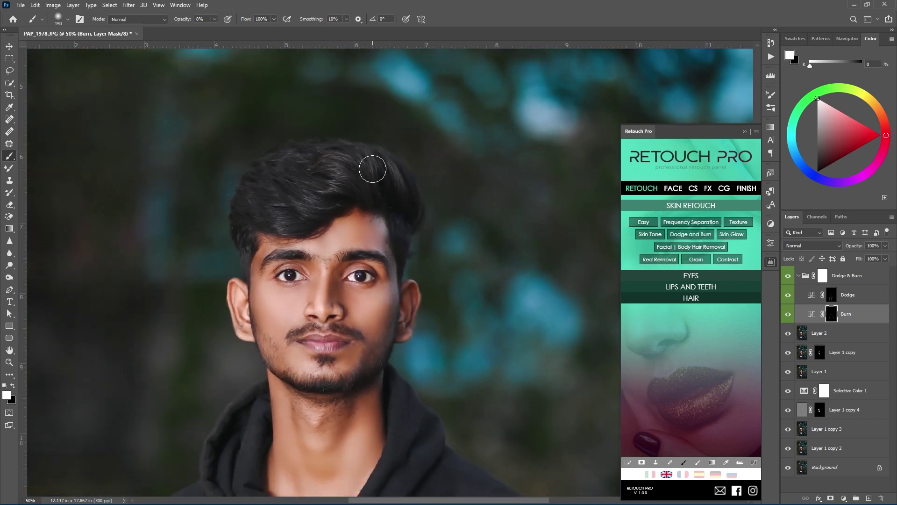
pyautogui.scroll(-3, 315, 182)
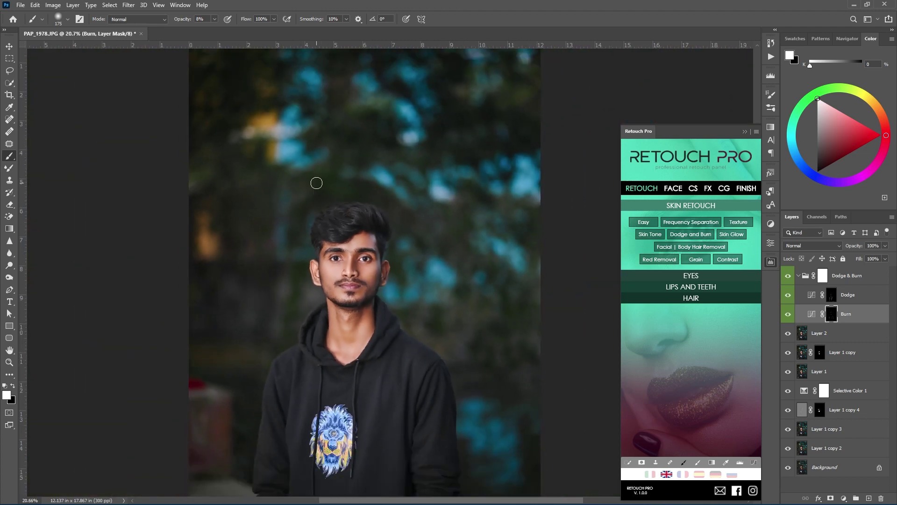
pyautogui.scroll(2, 293, 158)
# Collapse the Dodge & Burn group and toggle its visibility to compare before and after.
pyautogui.click(805, 277)
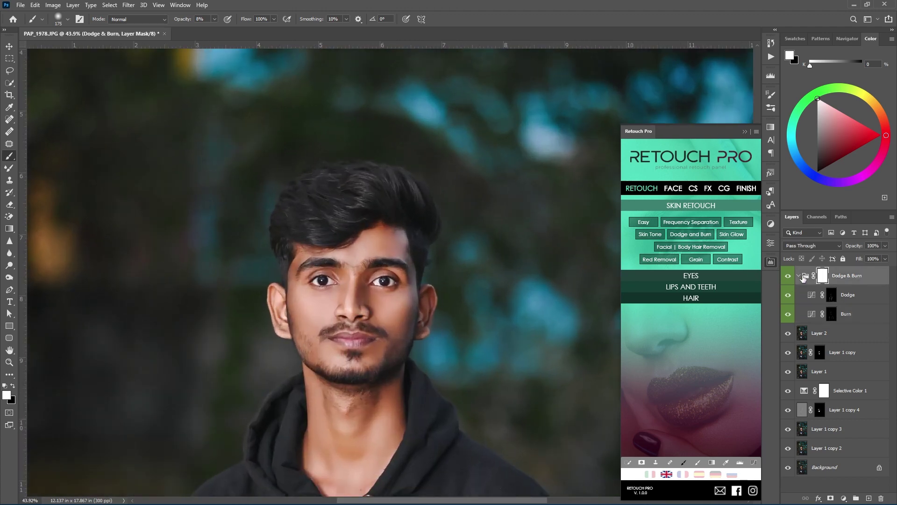
pyautogui.click(799, 277)
pyautogui.click(788, 276)
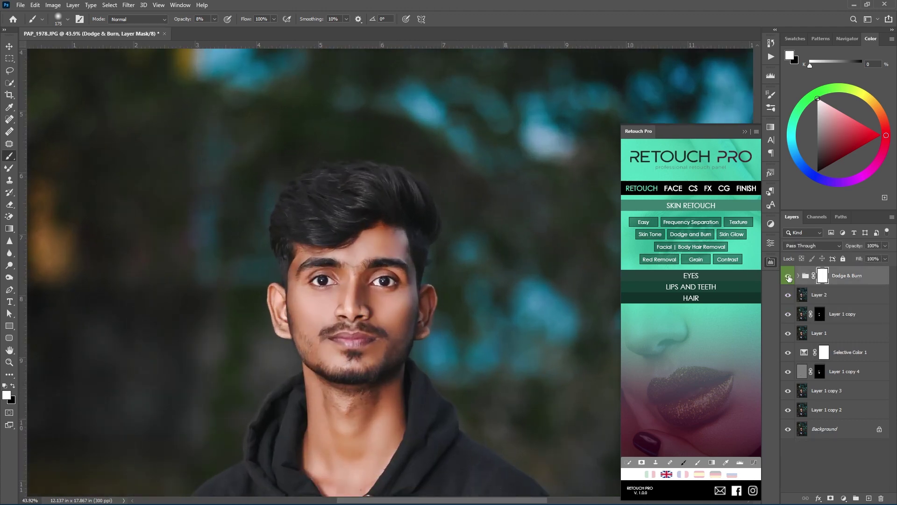
pyautogui.click(788, 276)
pyautogui.scroll(-3, 346, 206)
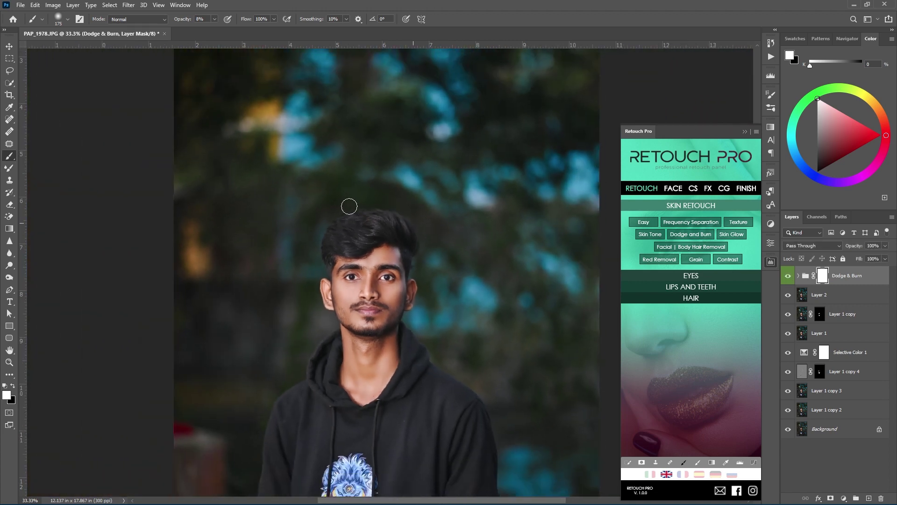
pyautogui.scroll(-2, 332, 205)
pyautogui.scroll(3, 360, 234)
pyautogui.scroll(2, 473, 358)
pyautogui.scroll(2, 473, 358)
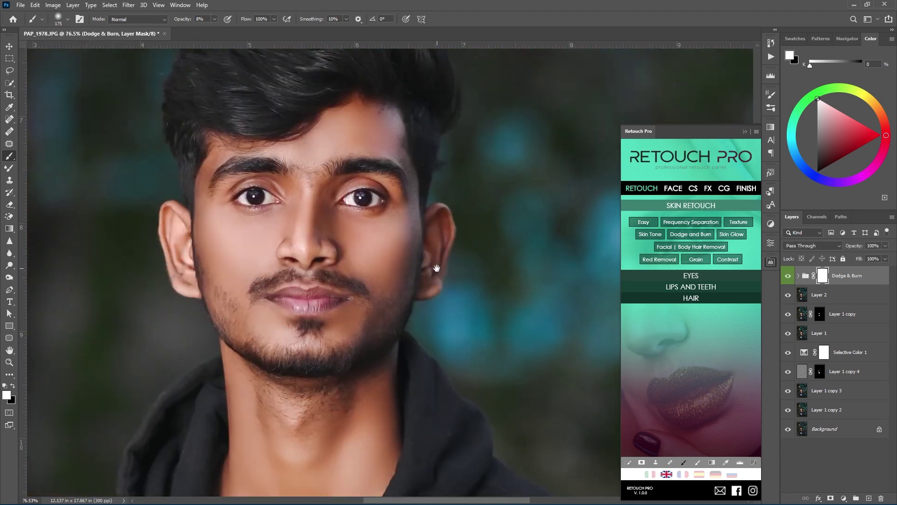
# Add a Skin Glow group, compare it on and off, and add the Skin Tones layers.
pyautogui.click(732, 234)
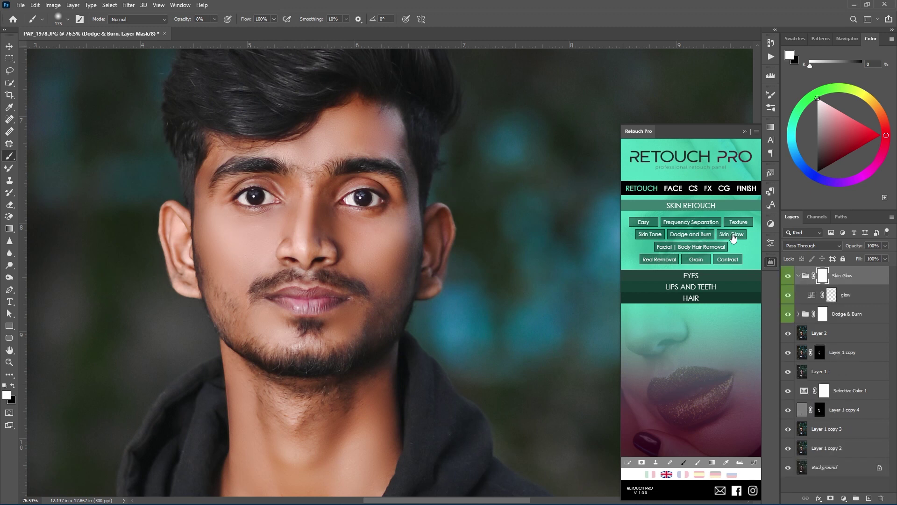
pyautogui.click(798, 276)
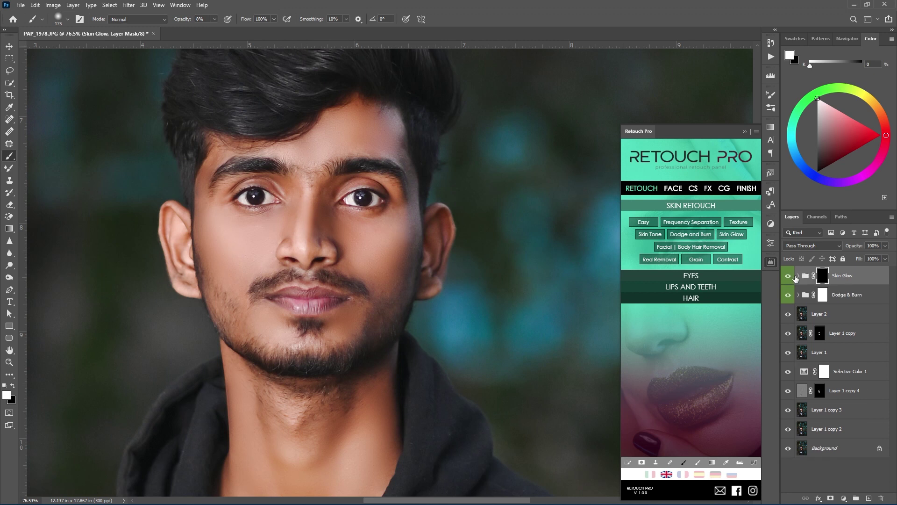
pyautogui.click(788, 277)
pyautogui.click(788, 276)
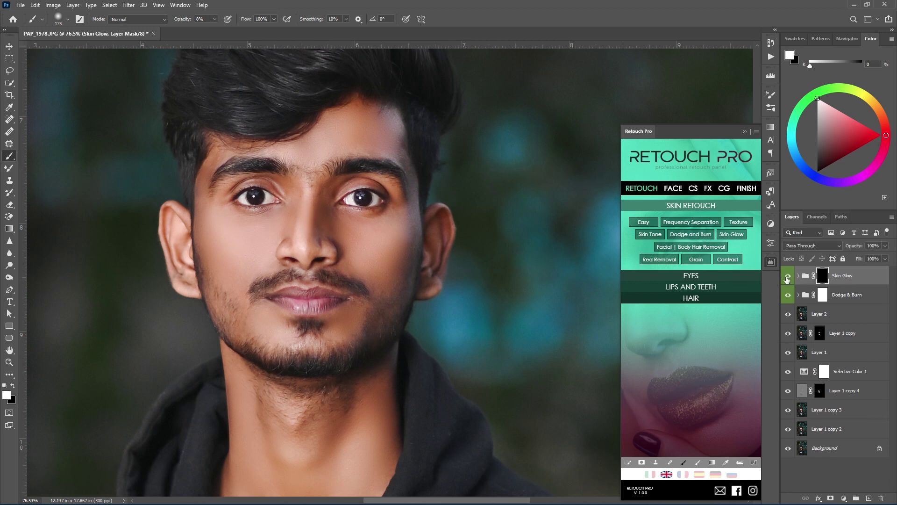
pyautogui.click(656, 236)
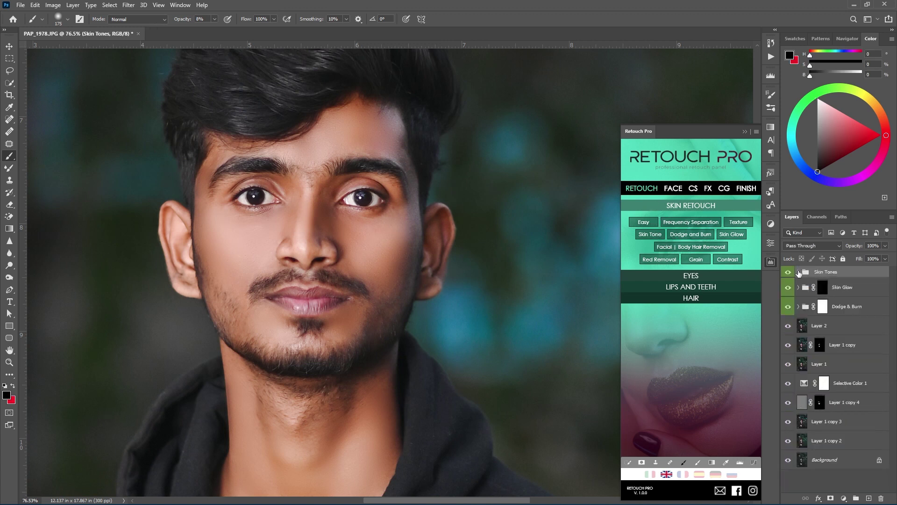
# Select the Beige layer's mask in Skin Tones and paint warmth over the nose and face details.
pyautogui.click(799, 272)
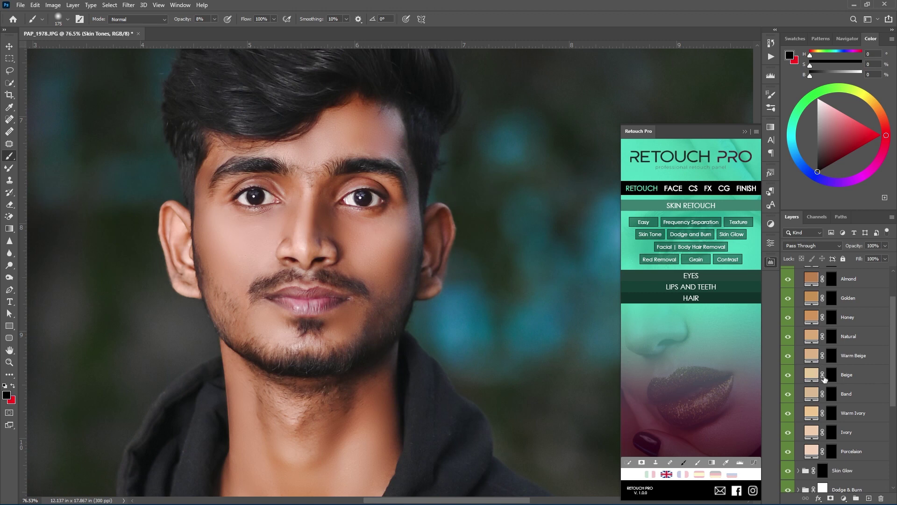
pyautogui.click(831, 375)
pyautogui.scroll(3, 254, 220)
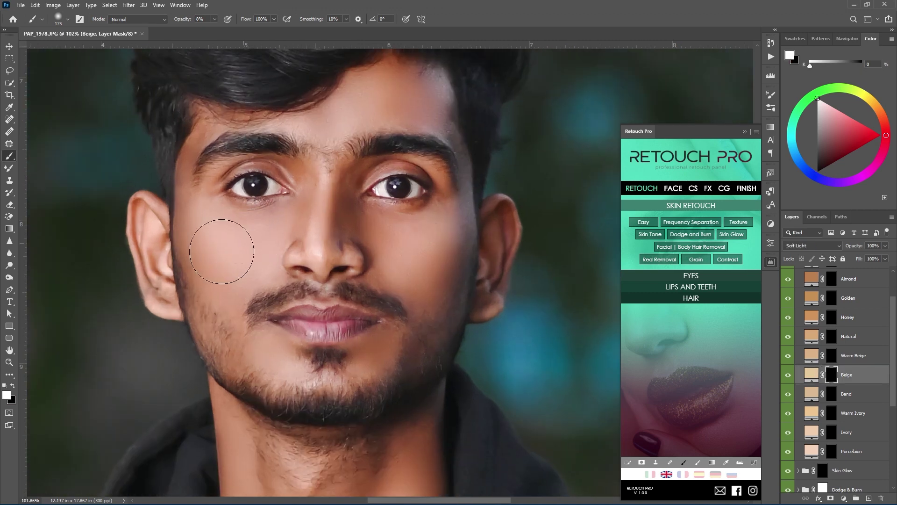
pyautogui.press('[')
pyautogui.press('[')
pyautogui.scroll(-3, 443, 255)
pyautogui.press('[')
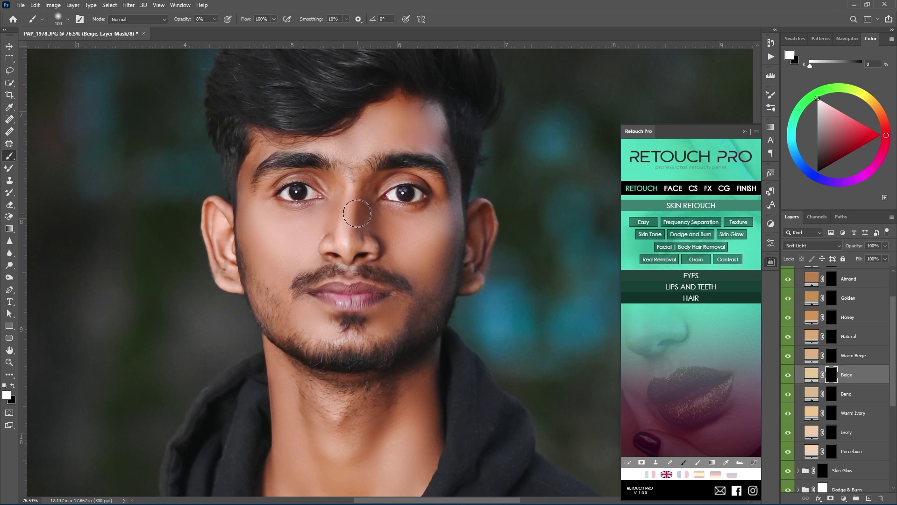
pyautogui.press('[')
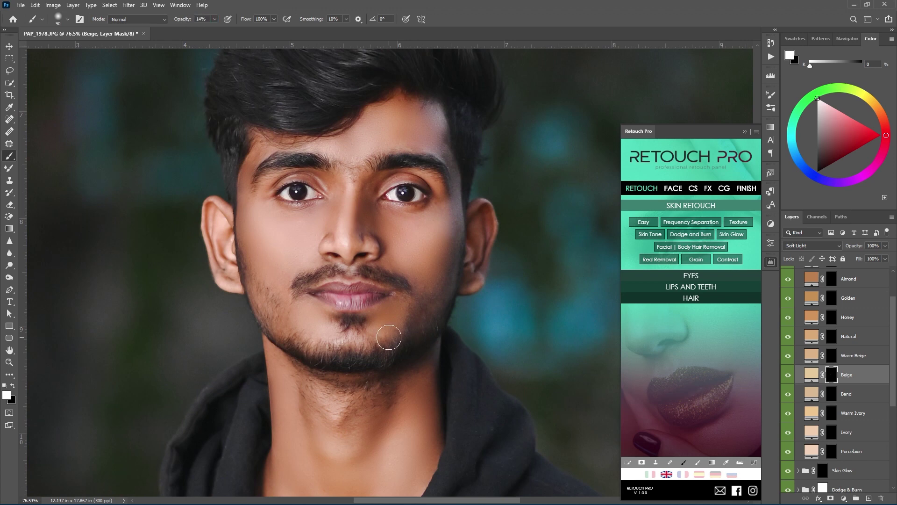
# Paint the Beige tone across the wider face and neck with a larger brush.
pyautogui.hotkey('ctrl', '-')
pyautogui.press(']')
pyautogui.hotkey('ctrl', '-')
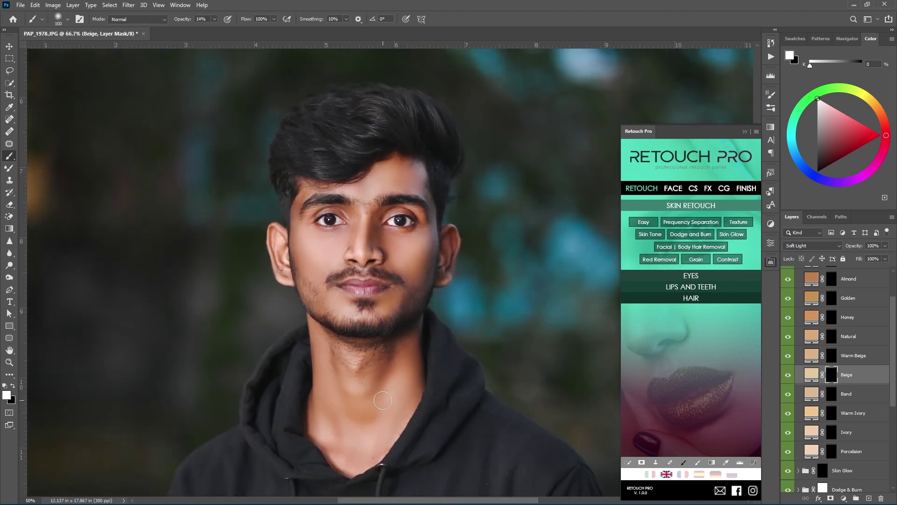
pyautogui.press(']')
pyautogui.scroll(-3, 429, 249)
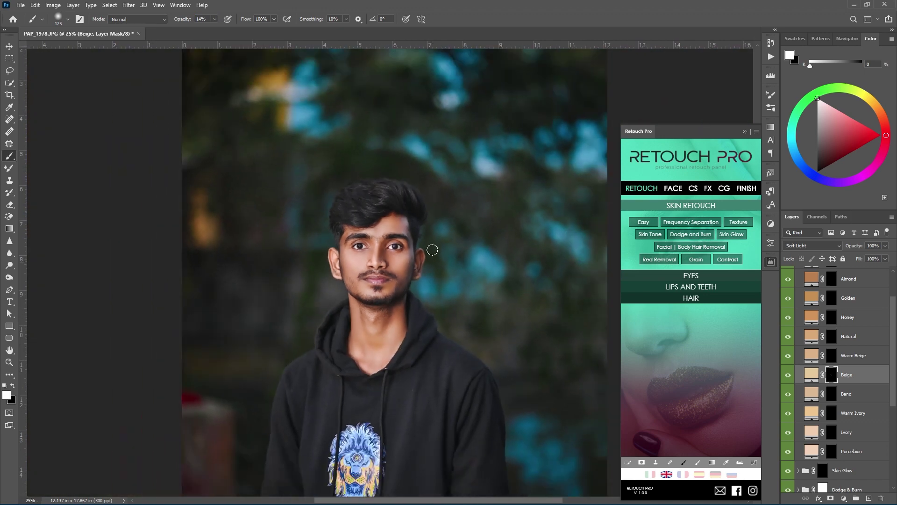
pyautogui.scroll(3, 432, 264)
pyautogui.scroll(2, 813, 293)
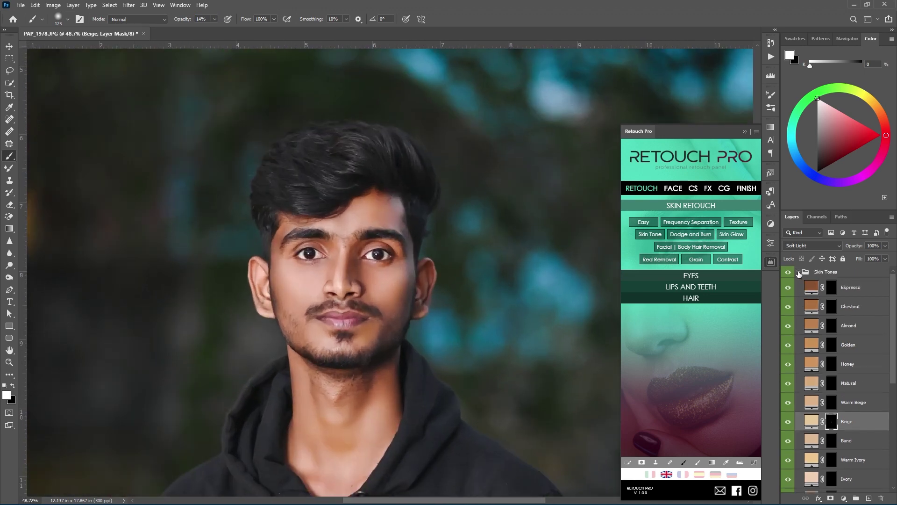
# Collapse the Skin Tones group and review the evened-out complexion.
pyautogui.click(799, 272)
pyautogui.scroll(-2, 505, 237)
pyautogui.scroll(-2, 504, 236)
pyautogui.scroll(3, 499, 246)
pyautogui.scroll(2, 499, 246)
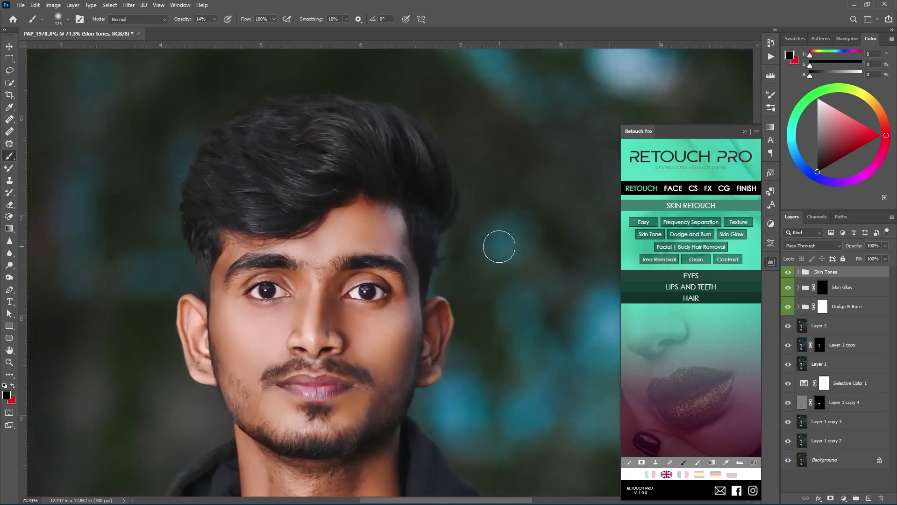
pyautogui.scroll(1, 500, 247)
pyautogui.scroll(-2, 499, 260)
pyautogui.scroll(2, 420, 248)
pyautogui.scroll(-1, 389, 237)
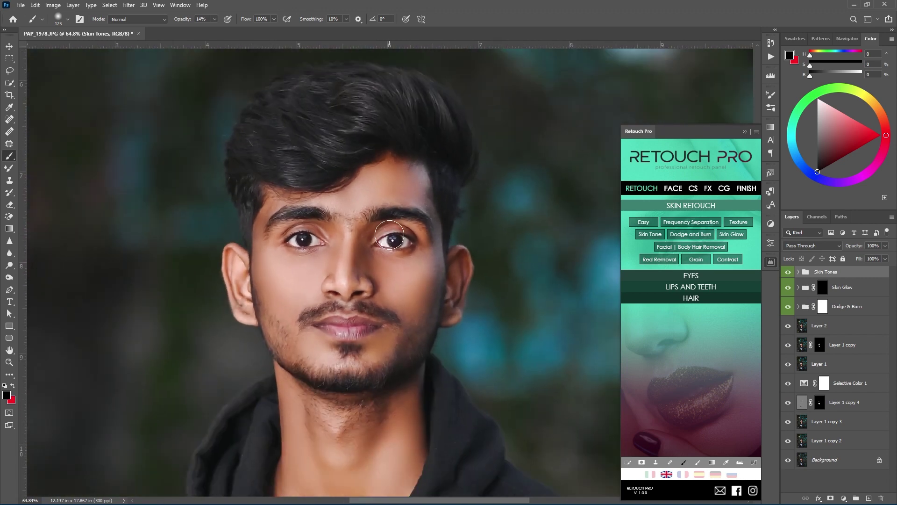
pyautogui.scroll(-1, 390, 237)
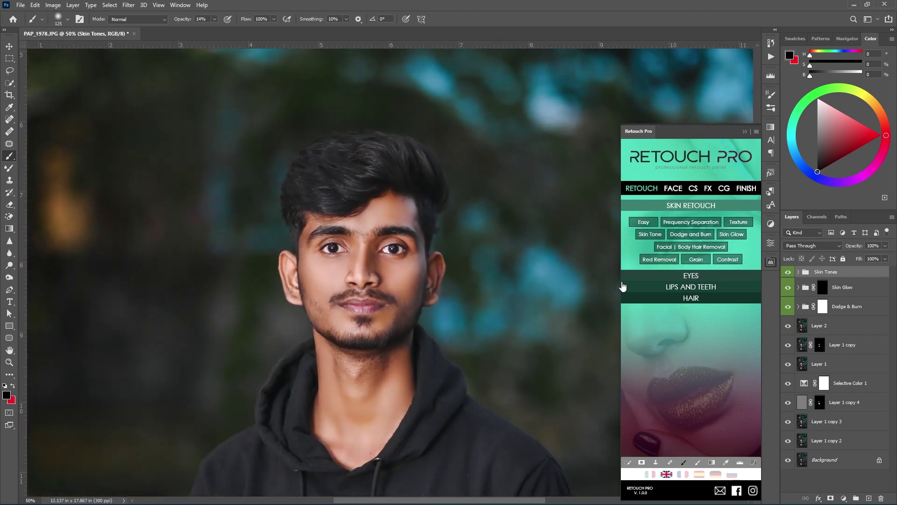
pyautogui.scroll(-10, 515, 244)
pyautogui.scroll(-6, 535, 297)
pyautogui.scroll(2, 553, 319)
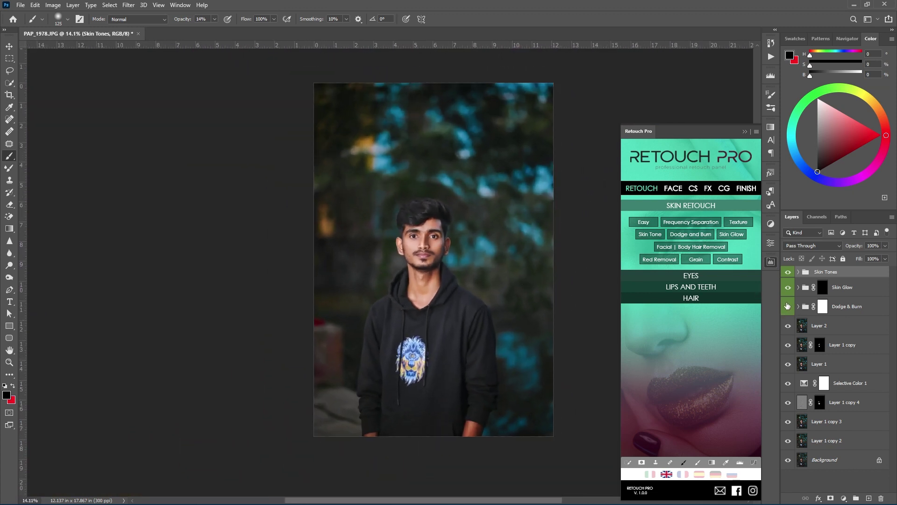
# Stamp all visible edits into Layer 3 and add Retouch Pro's Dark Background treatment.
pyautogui.hotkey('ctrl', 'shift', 'alt', 'e')
pyautogui.click(741, 189)
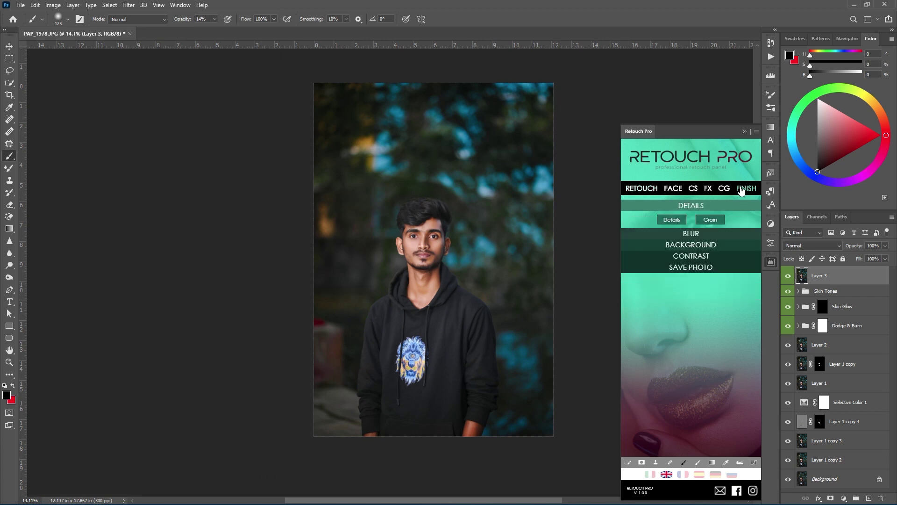
pyautogui.click(707, 246)
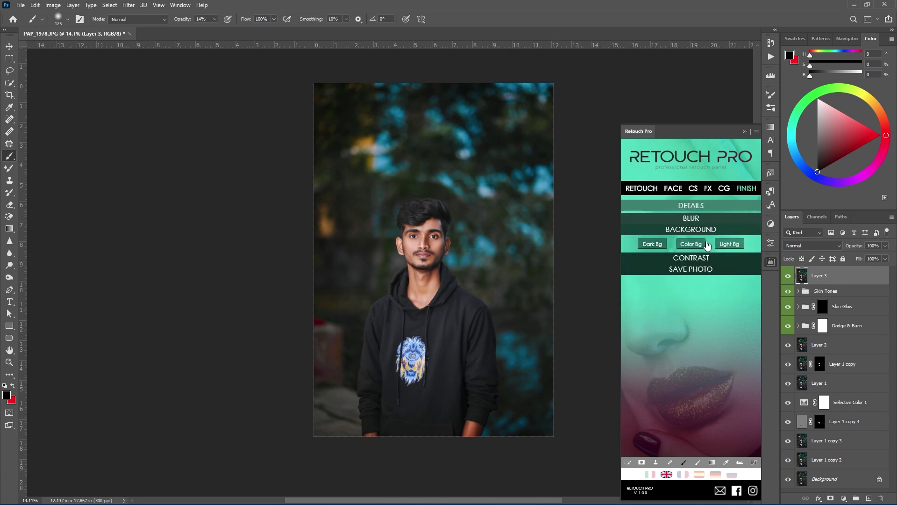
pyautogui.click(655, 243)
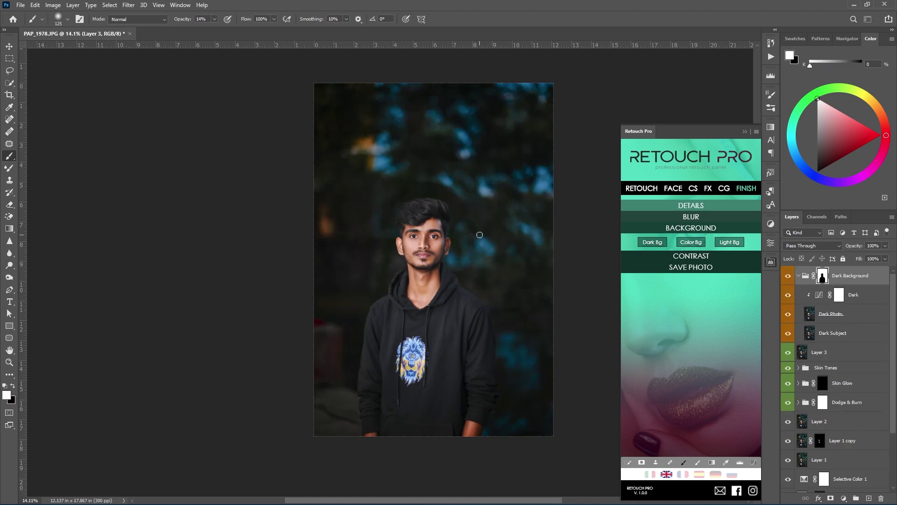
# Lower the Dark Background group to 13% opacity and add a Selective Color adjustment layer.
pyautogui.click(799, 276)
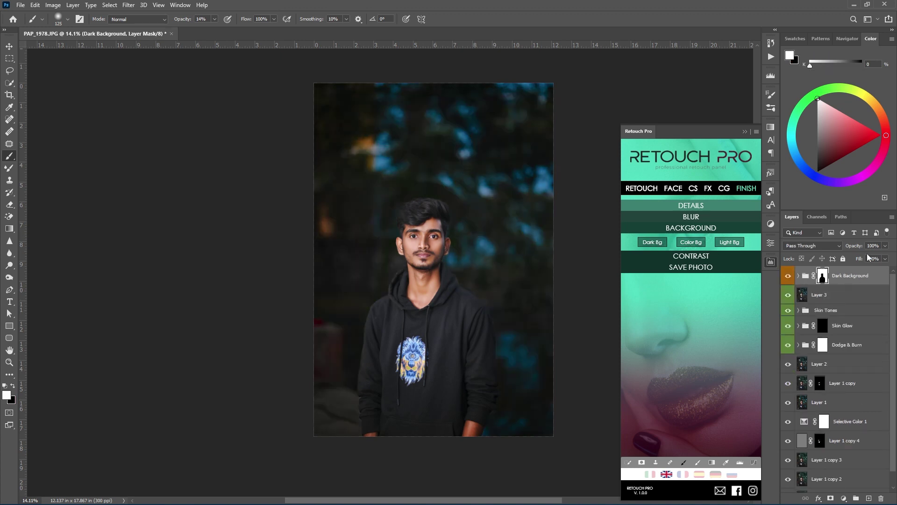
pyautogui.moveTo(853, 246); pyautogui.dragTo(830, 256)
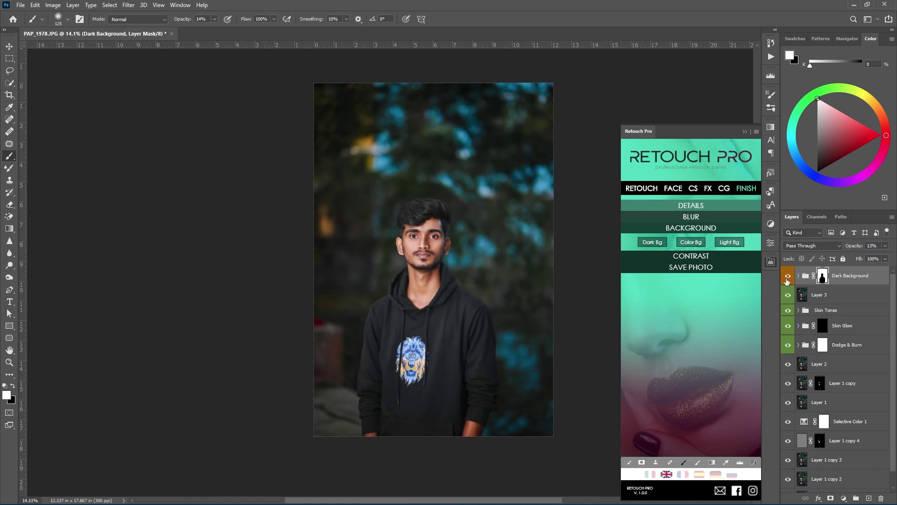
pyautogui.hotkey('ctrl', '+')
pyautogui.hotkey('ctrl', '+')
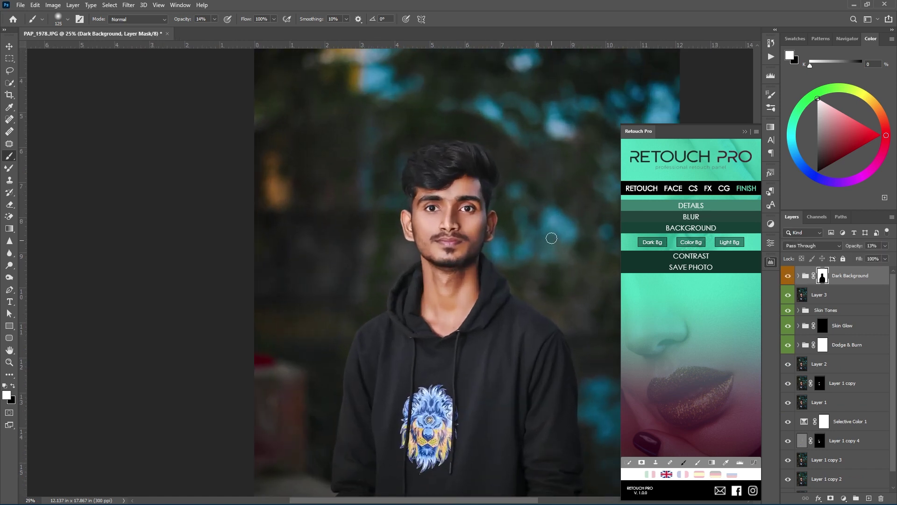
pyautogui.hotkey('ctrl', '-')
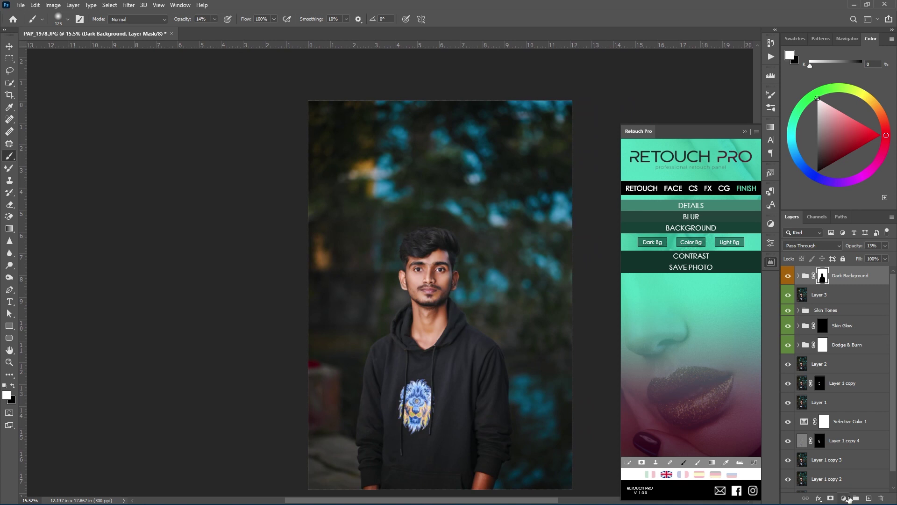
pyautogui.click(844, 499)
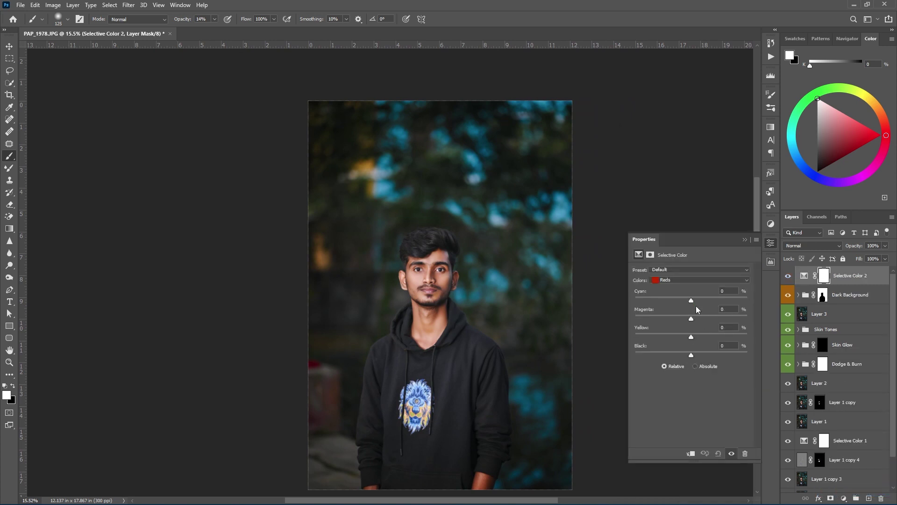
# In Selective Color's Blacks range, add 2% Black and nudge Magenta.
pyautogui.click(687, 279)
pyautogui.click(686, 353)
pyautogui.click(693, 354)
pyautogui.moveTo(692, 355); pyautogui.dragTo(691, 338)
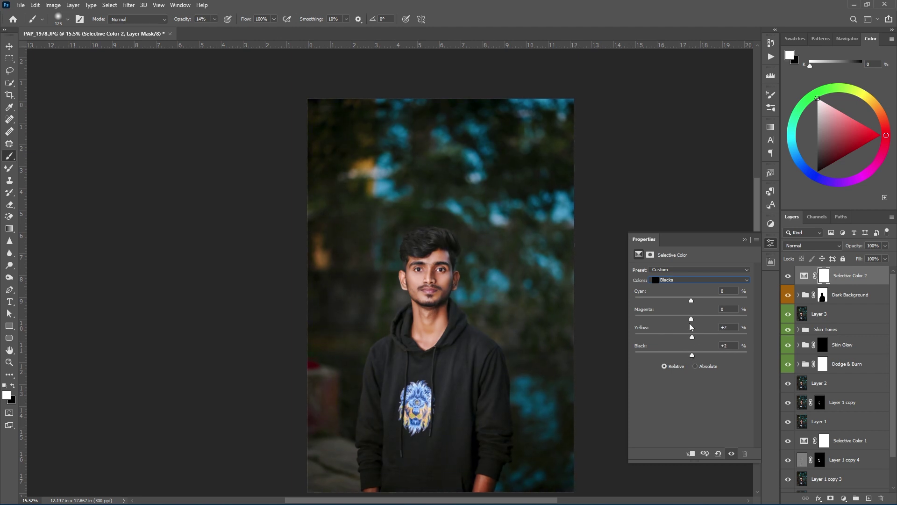
pyautogui.hotkey('ctrl', '=')
pyautogui.hotkey('ctrl', '=')
pyautogui.moveTo(586, 324); pyautogui.dragTo(555, 285)
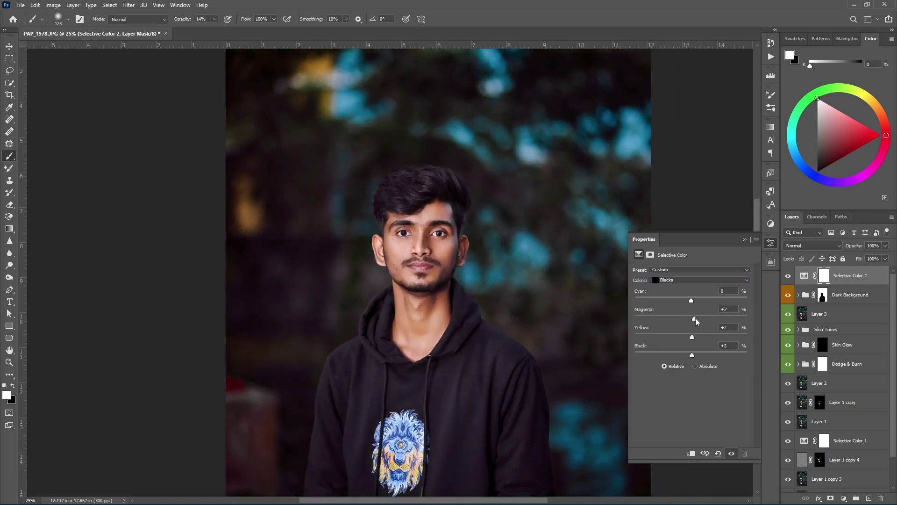
pyautogui.moveTo(696, 318); pyautogui.dragTo(689, 304)
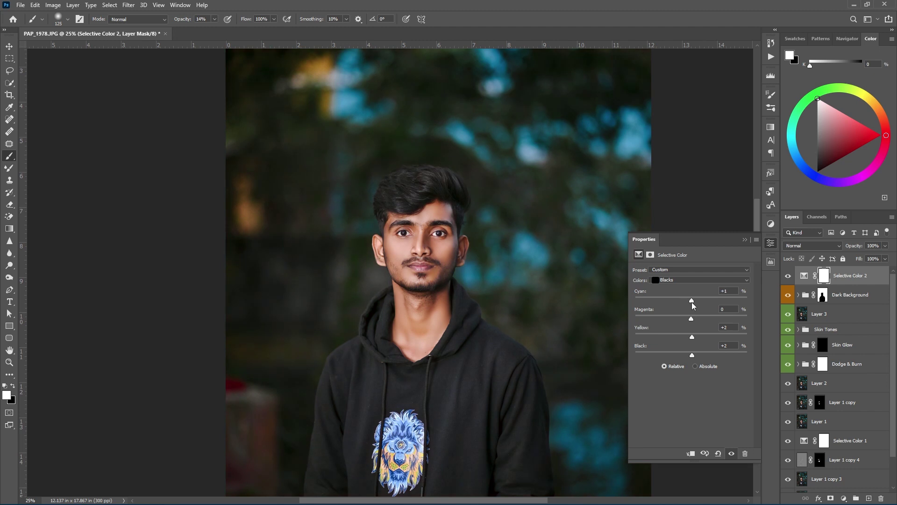
# Set the Neutrals range to Cyan +2, Magenta +2, Yellow +3, Black +2.
pyautogui.click(701, 280)
pyautogui.click(695, 353)
pyautogui.moveTo(692, 337); pyautogui.dragTo(689, 338)
pyautogui.moveTo(694, 320); pyautogui.dragTo(692, 320)
pyautogui.click(745, 240)
pyautogui.scroll(-1, 621, 266)
pyautogui.scroll(-1, 620, 266)
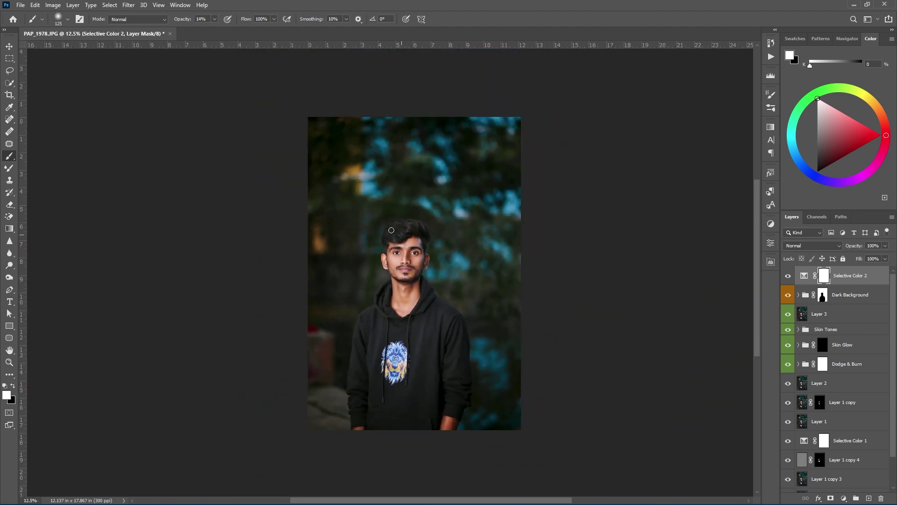
pyautogui.scroll(3, 446, 273)
pyautogui.scroll(5, 446, 273)
pyautogui.scroll(-3, 421, 243)
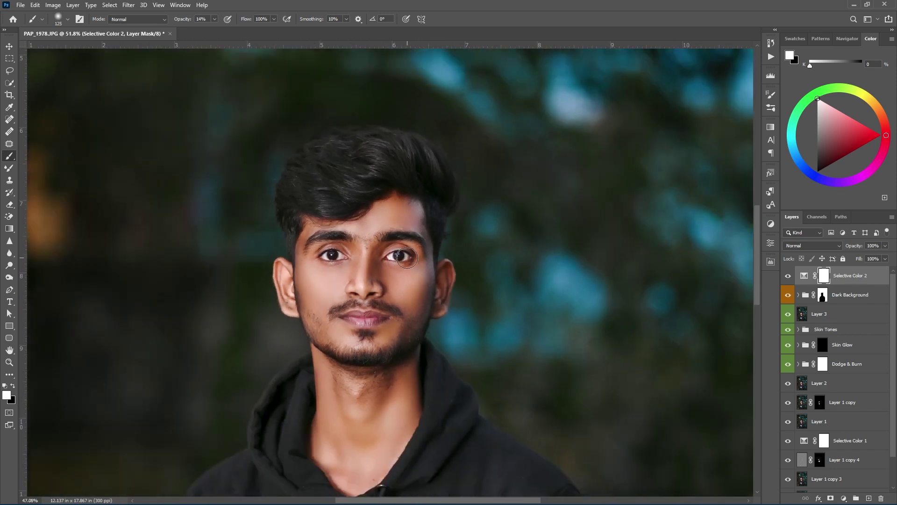
pyautogui.scroll(3, 415, 231)
pyautogui.scroll(-1, 415, 231)
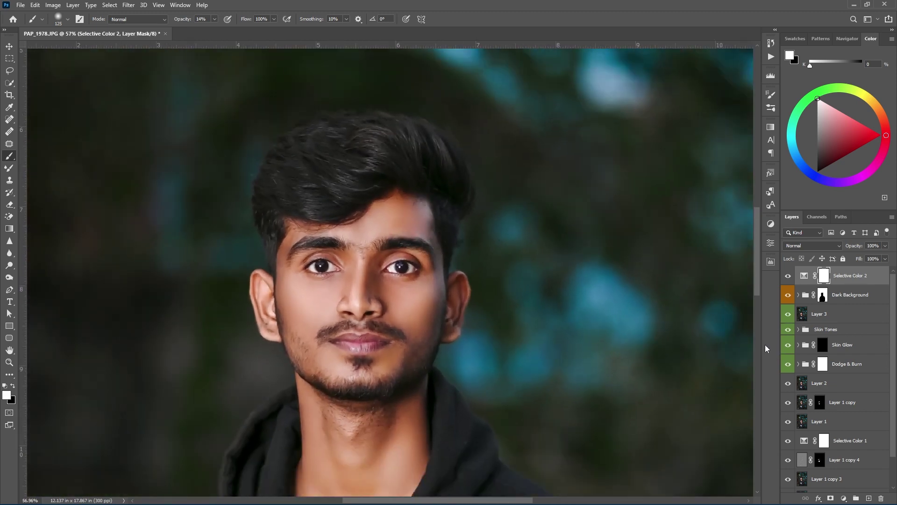
pyautogui.press('super')
pyautogui.press('super')
pyautogui.hotkey('ctrl', 'alt', 'shift', 'e')
pyautogui.scroll(-3, 477, 249)
pyautogui.scroll(-4, 477, 249)
pyautogui.scroll(2, 477, 249)
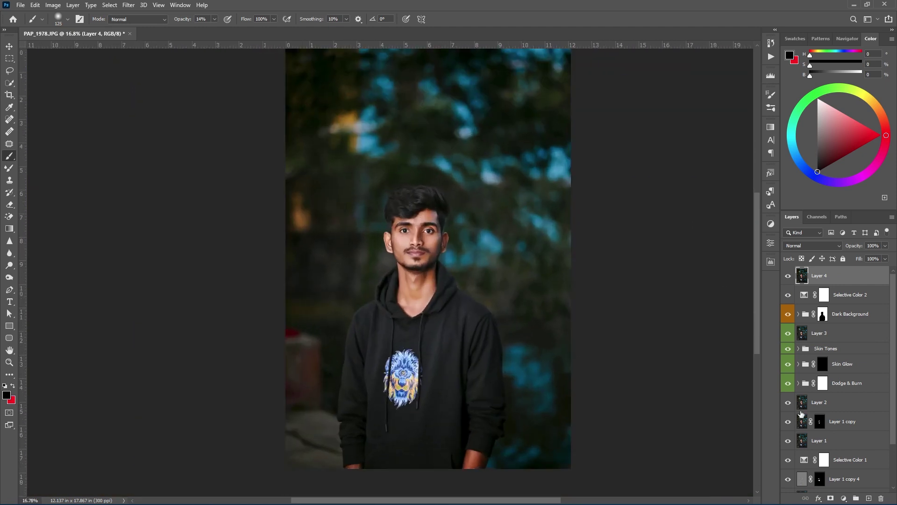
pyautogui.scroll(-3, 803, 455)
pyautogui.keyDown('alt'); pyautogui.click(789, 482); pyautogui.keyUp('alt')
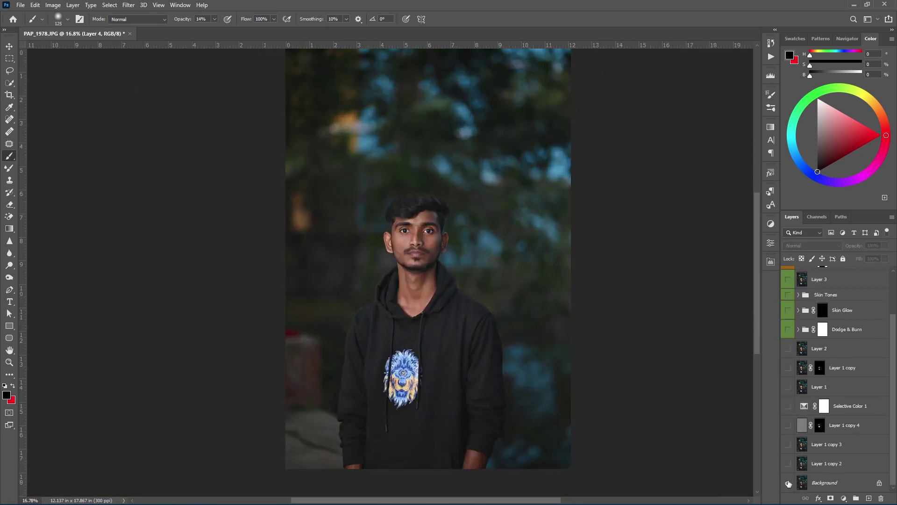
pyautogui.keyDown('alt'); pyautogui.click(789, 483); pyautogui.keyUp('alt')
pyautogui.keyDown('alt'); pyautogui.click(789, 482); pyautogui.keyUp('alt')
pyautogui.keyDown('alt'); pyautogui.click(789, 483); pyautogui.keyUp('alt')
pyautogui.scroll(3, 476, 202)
pyautogui.scroll(5, 420, 243)
pyautogui.scroll(4, 401, 276)
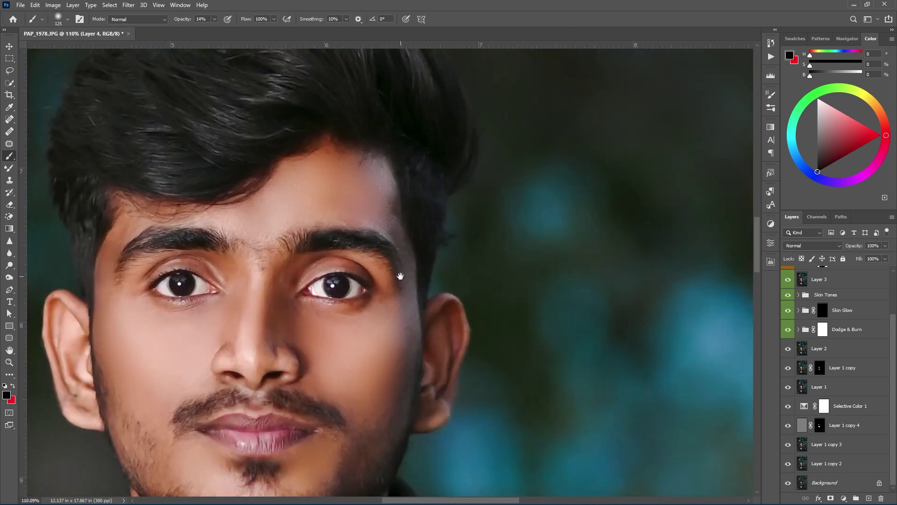
pyautogui.moveTo(401, 276); pyautogui.dragTo(436, 239)
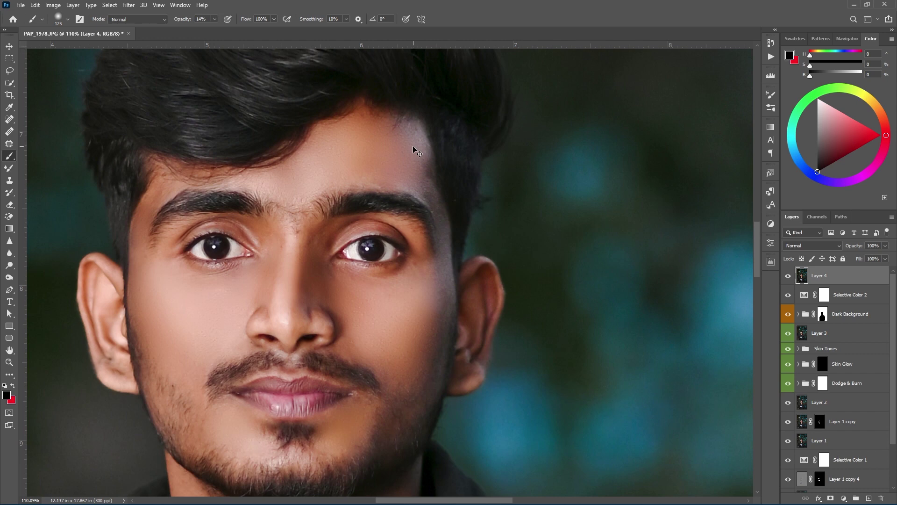
pyautogui.hotkey('ctrl', 'j')
# Apply a 1.4 px High Pass filter to the Layer 4 copy and blend it as Overlay.
pyautogui.click(129, 5)
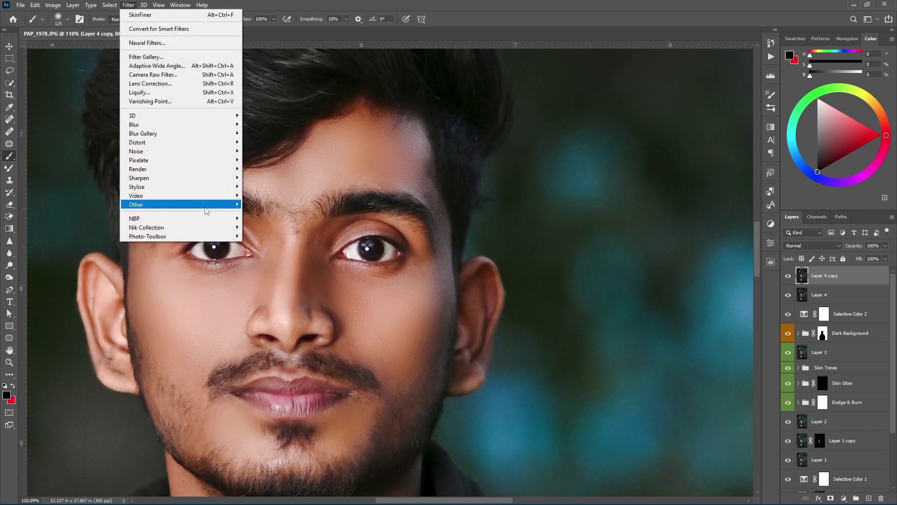
pyautogui.moveTo(180, 204)
pyautogui.click(250, 213)
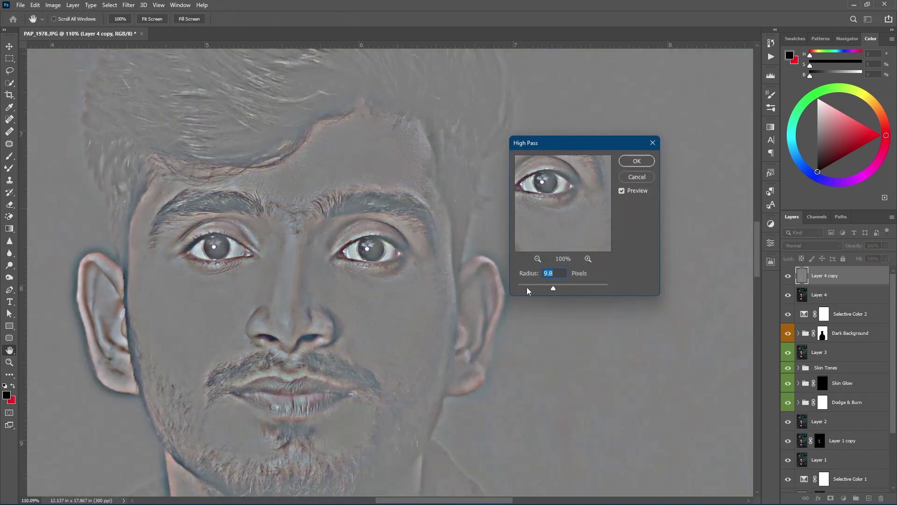
pyautogui.moveTo(528, 291); pyautogui.dragTo(526, 288)
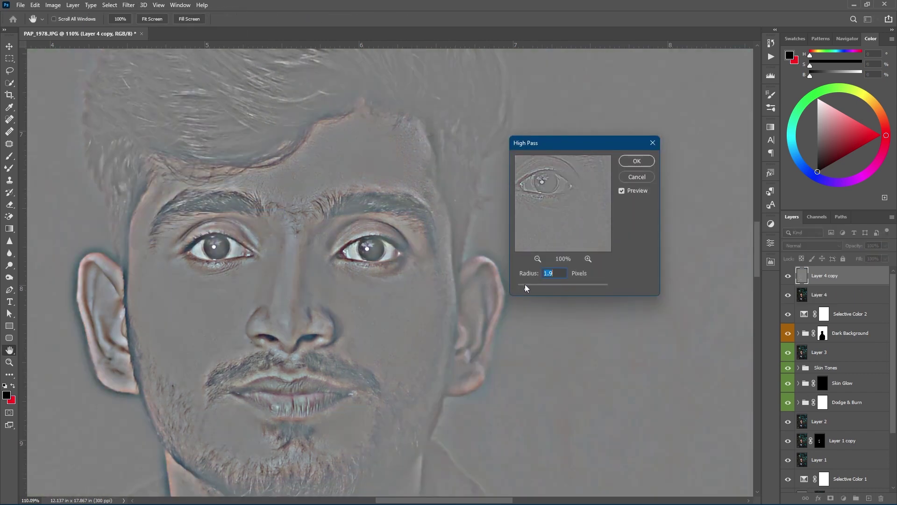
pyautogui.click(637, 161)
pyautogui.press('b')
pyautogui.click(814, 246)
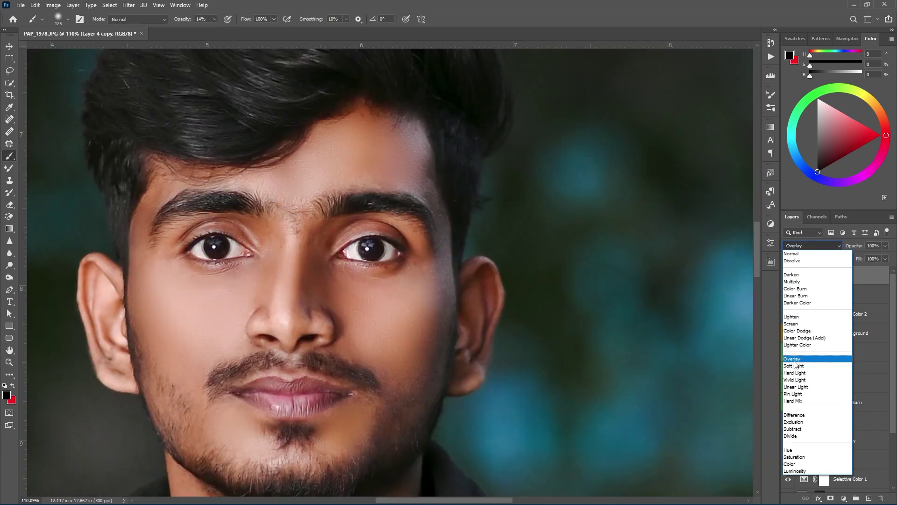
pyautogui.click(794, 358)
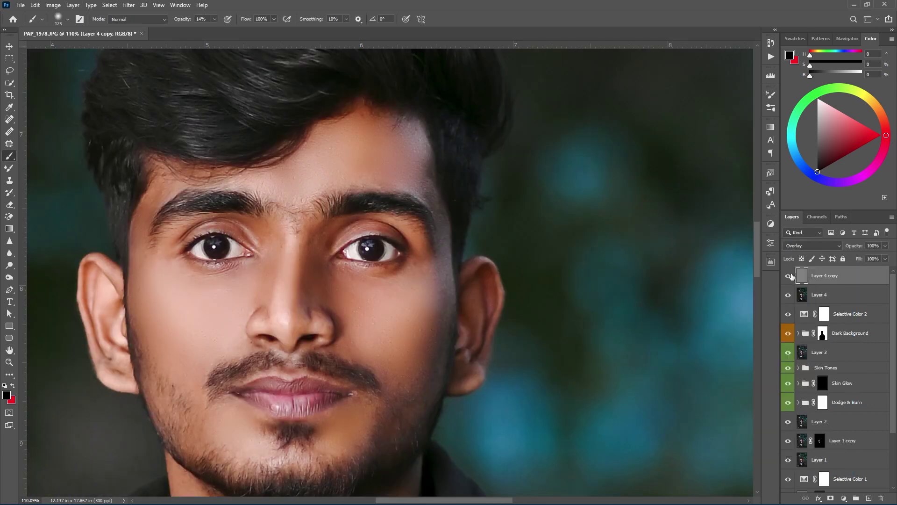
# Duplicate the Overlay high-pass layer twice and group all three copies as Group 1.
pyautogui.hotkey('ctrl', '-')
pyautogui.hotkey('ctrl', '-')
pyautogui.hotkey('ctrl', '-')
pyautogui.scroll(-3, 501, 260)
pyautogui.scroll(3, 468, 266)
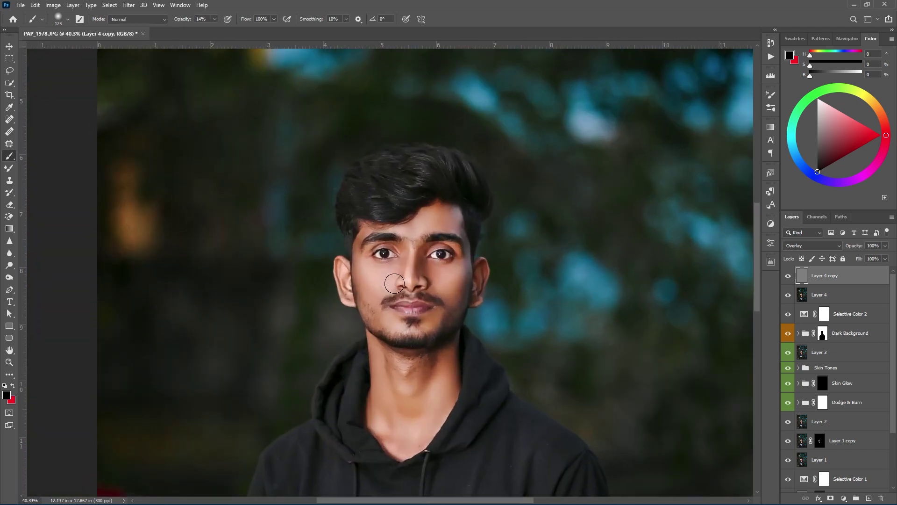
pyautogui.scroll(3, 394, 271)
pyautogui.scroll(2, 404, 273)
pyautogui.scroll(-2, 404, 273)
pyautogui.scroll(-2, 397, 264)
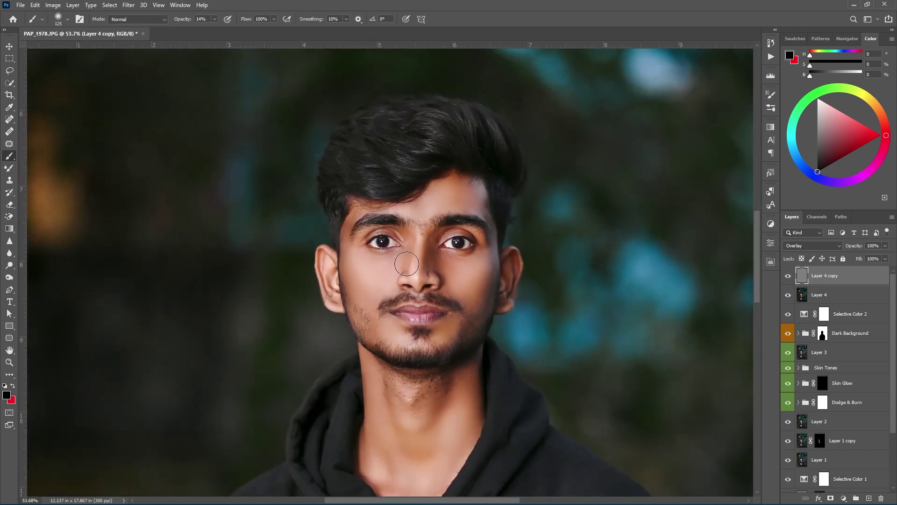
pyautogui.scroll(4, 406, 271)
pyautogui.hotkey('ctrl', 'j')
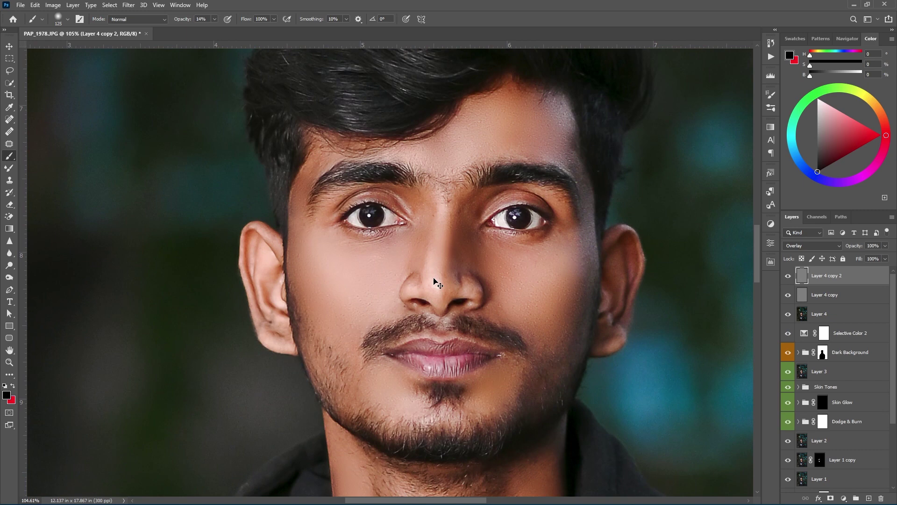
pyautogui.hotkey('ctrl', 'j')
pyautogui.scroll(-1, 432, 281)
pyautogui.scroll(-1, 432, 281)
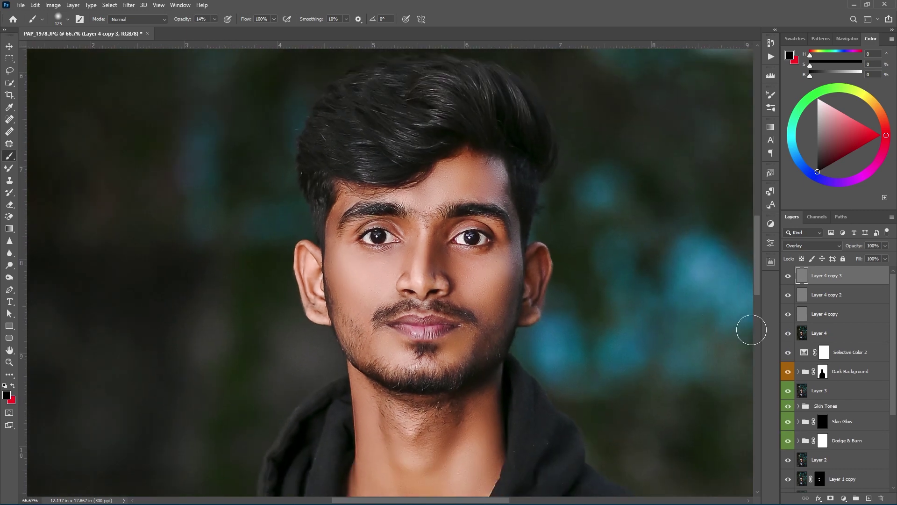
pyautogui.keyDown('shift'); pyautogui.click(836, 318); pyautogui.keyUp('shift')
pyautogui.hotkey('ctrl', 'g')
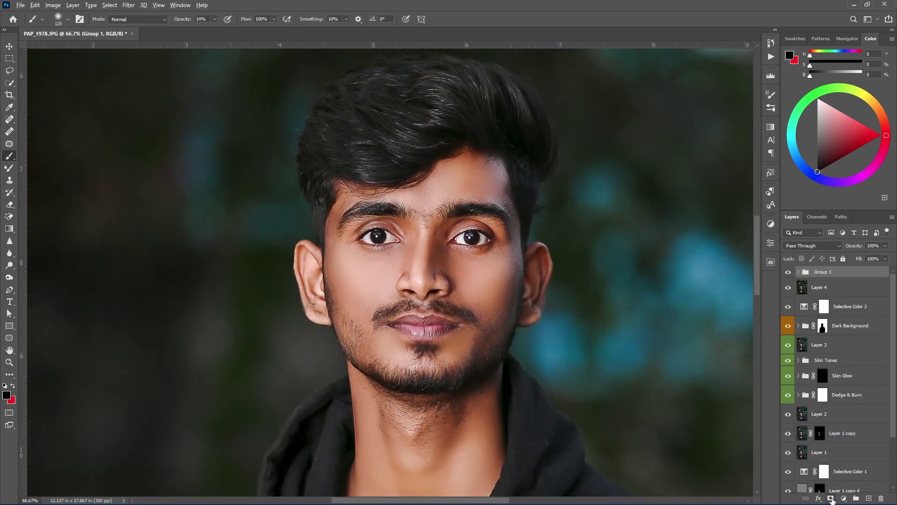
# Give Group 1 a black layer mask and set brush opacity to 73%.
pyautogui.keyDown('alt'); pyautogui.click(832, 500); pyautogui.keyUp('alt')
pyautogui.scroll(2, 589, 316)
pyautogui.scroll(2, 563, 289)
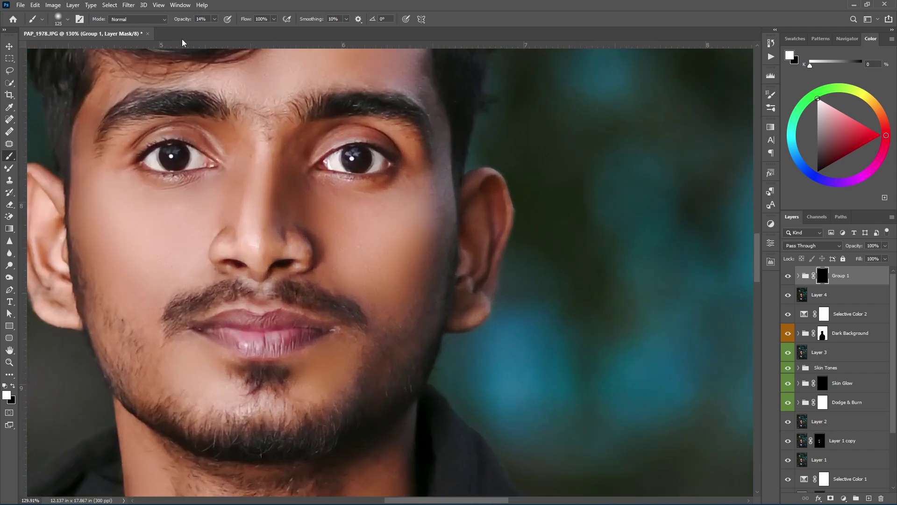
pyautogui.write('73')
pyautogui.hotkey('ctrl', '-')
# Paint white over the face and hair to reveal the sharpening.
pyautogui.scroll(-2, 225, 282)
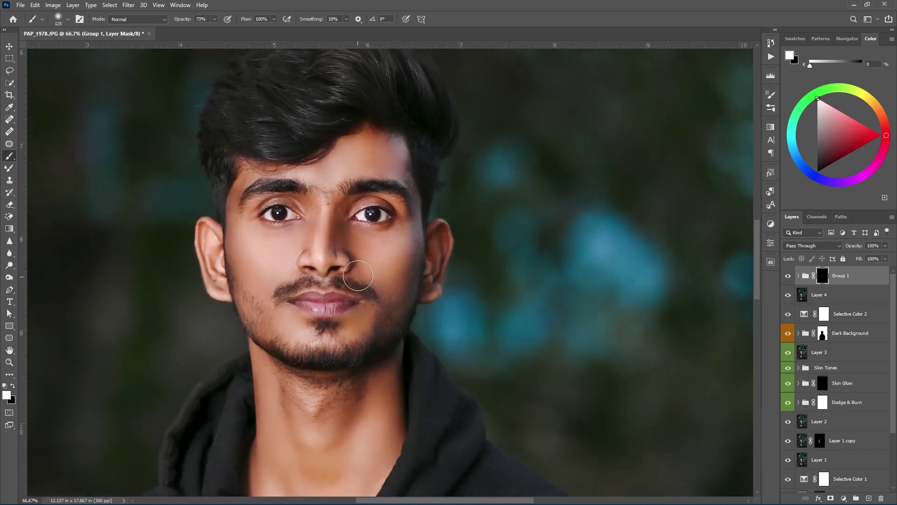
pyautogui.scroll(2, 371, 158)
pyautogui.scroll(-2, 410, 181)
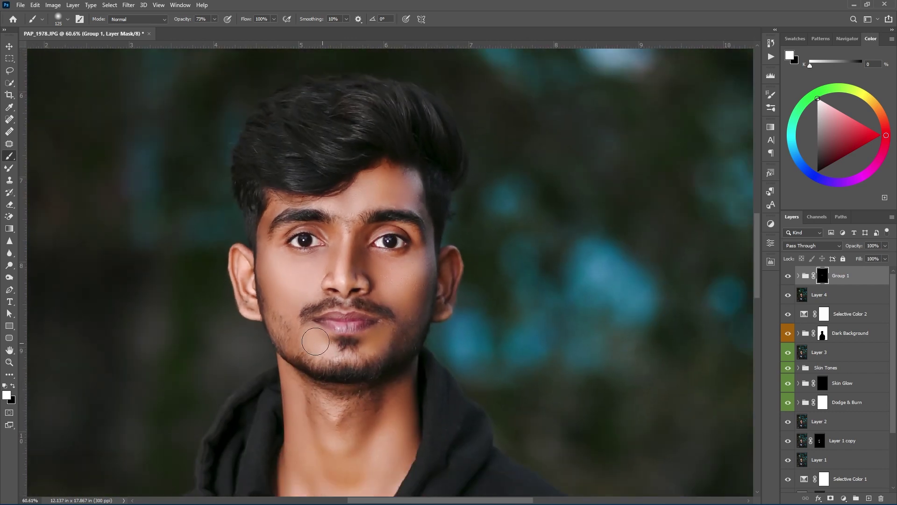
pyautogui.scroll(-3, 363, 407)
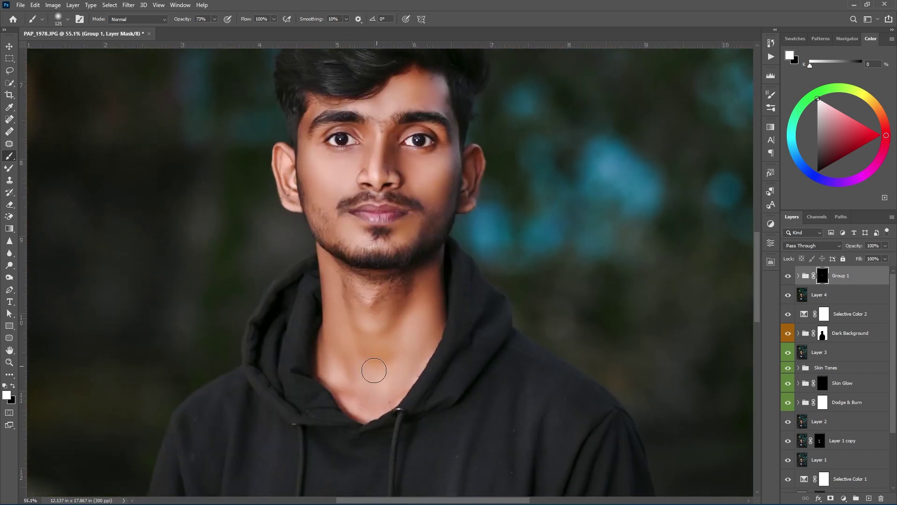
pyautogui.scroll(1, 347, 309)
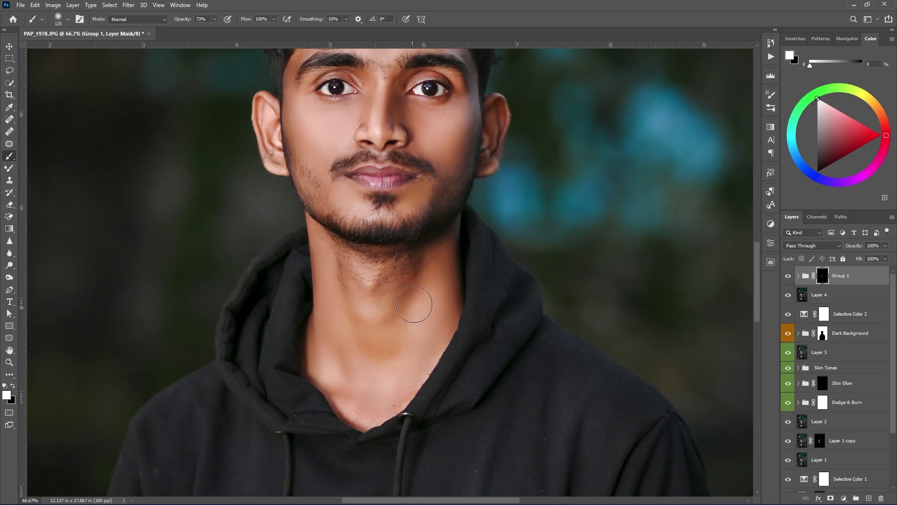
pyautogui.scroll(-3, 366, 327)
pyautogui.scroll(-1, 357, 176)
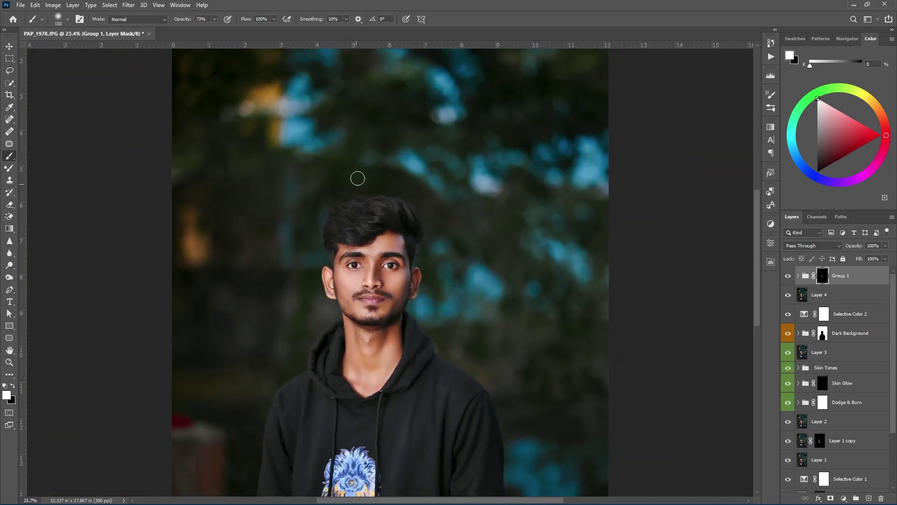
pyautogui.scroll(4, 357, 176)
pyautogui.scroll(1, 353, 257)
# Resize the brush and paint sharpening back around the eyes and down the neck.
pyautogui.press(']')
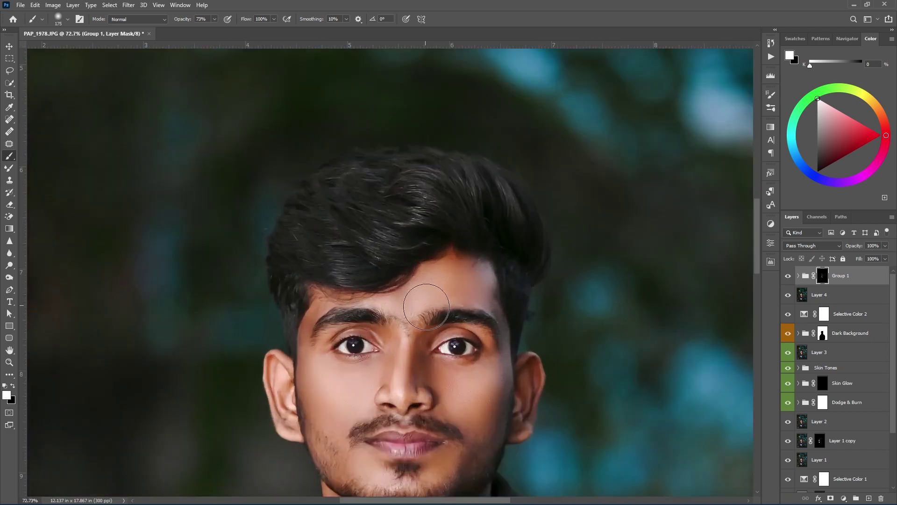
pyautogui.scroll(3, 426, 307)
pyautogui.press('[')
pyautogui.press('[')
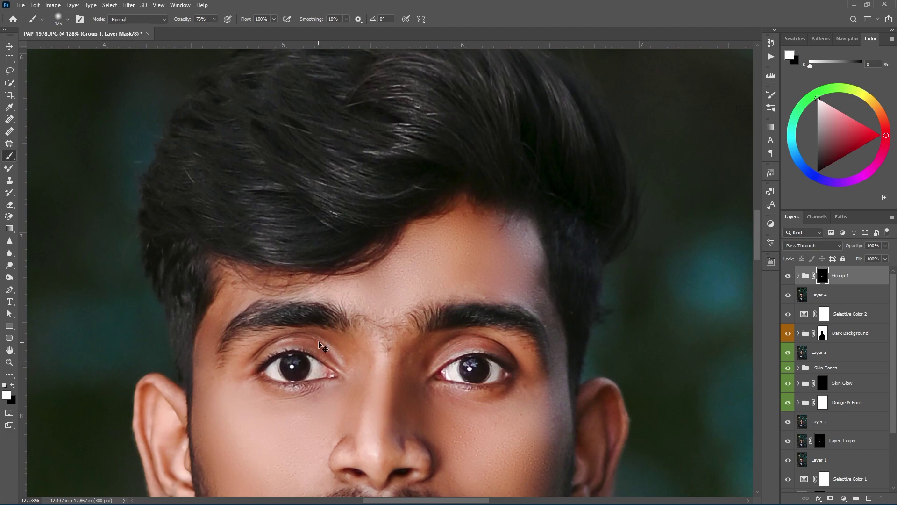
pyautogui.scroll(-3, 340, 369)
pyautogui.scroll(-3, 348, 398)
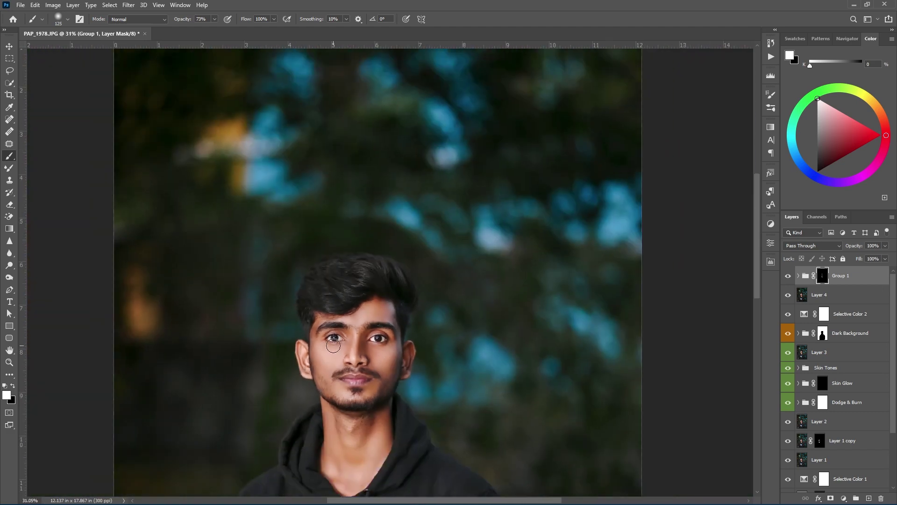
pyautogui.scroll(3, 348, 397)
pyautogui.scroll(-1, 351, 365)
pyautogui.scroll(-5, 353, 328)
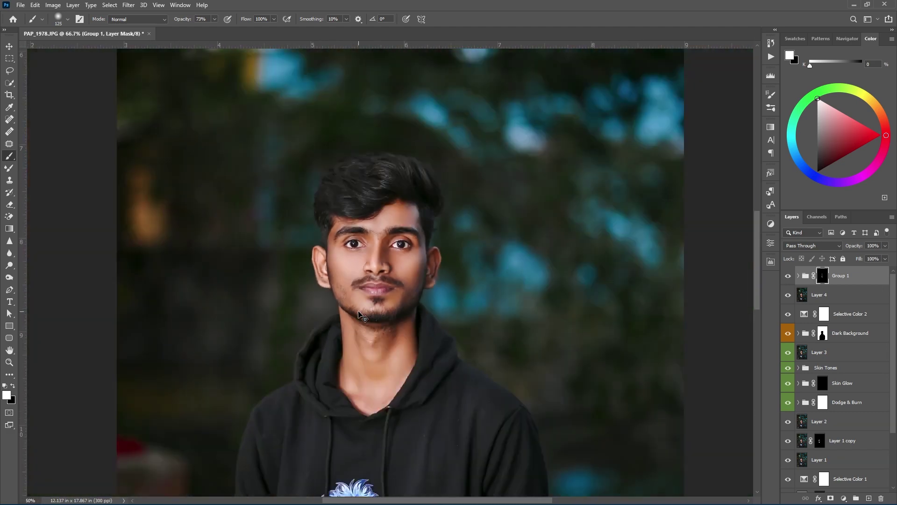
pyautogui.scroll(-2, 356, 296)
pyautogui.scroll(1, 356, 297)
pyautogui.scroll(2, 356, 280)
pyautogui.scroll(1, 441, 265)
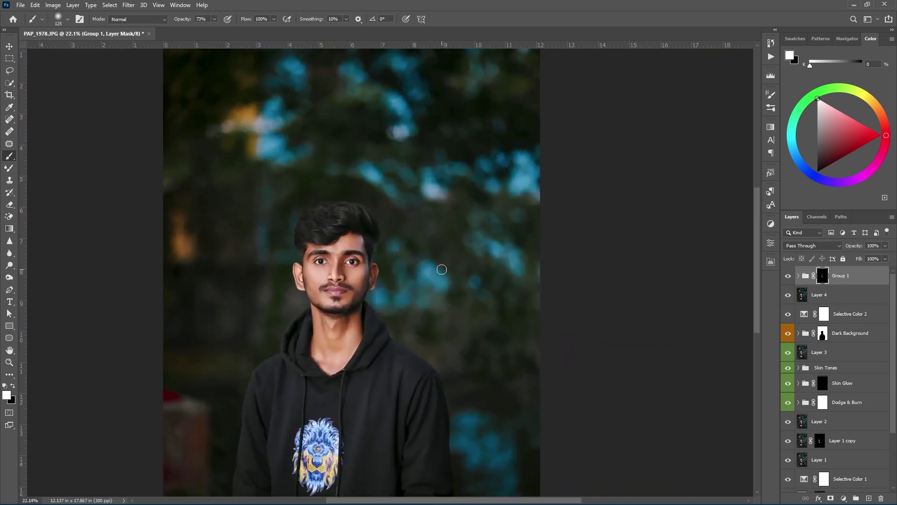
pyautogui.scroll(1, 266, 303)
pyautogui.scroll(-1, 342, 295)
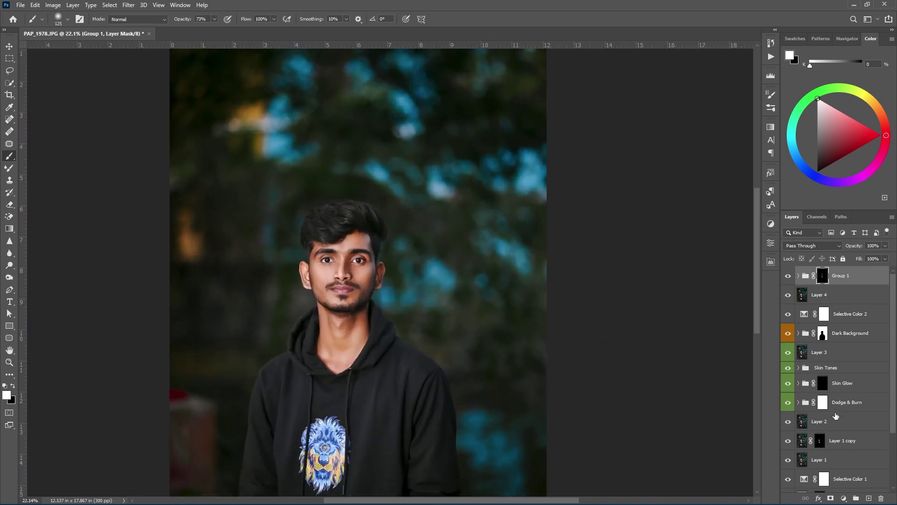
# Add Selective Color 3 with Neutrals set to Magenta +3, Yellow −2, Black −2.
pyautogui.click(844, 498)
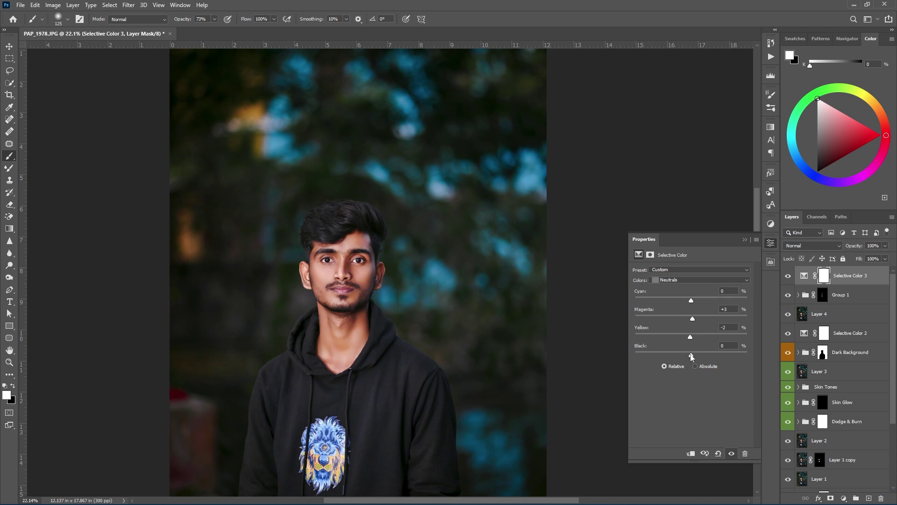
pyautogui.moveTo(689, 355); pyautogui.dragTo(690, 356)
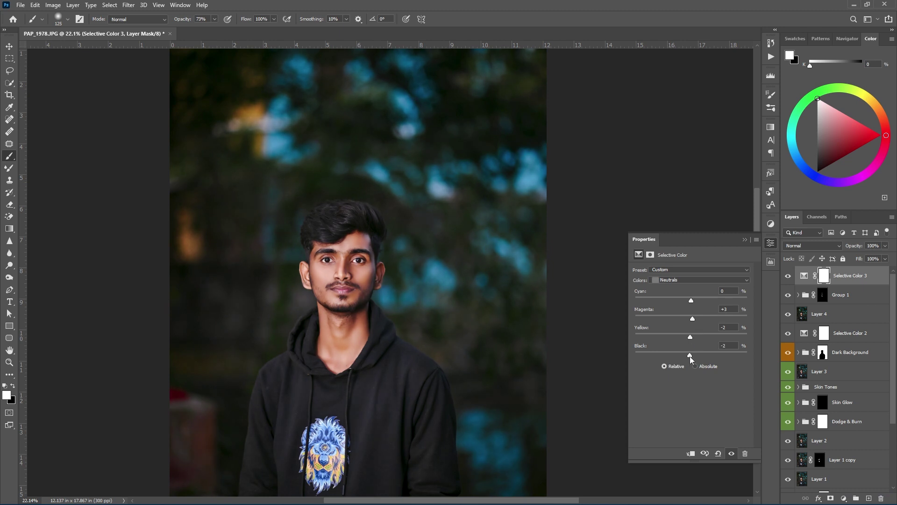